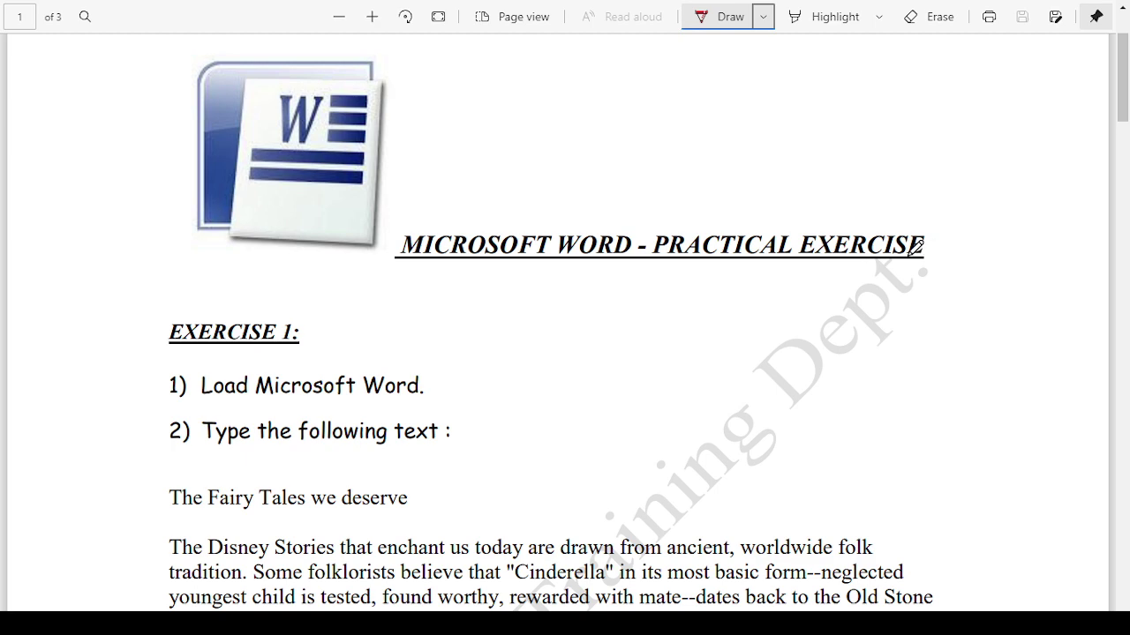
# Scroll down the exercise PDF from page 1 to the January Tests table on page 3.
pyautogui.scroll(-2, 915, 250)
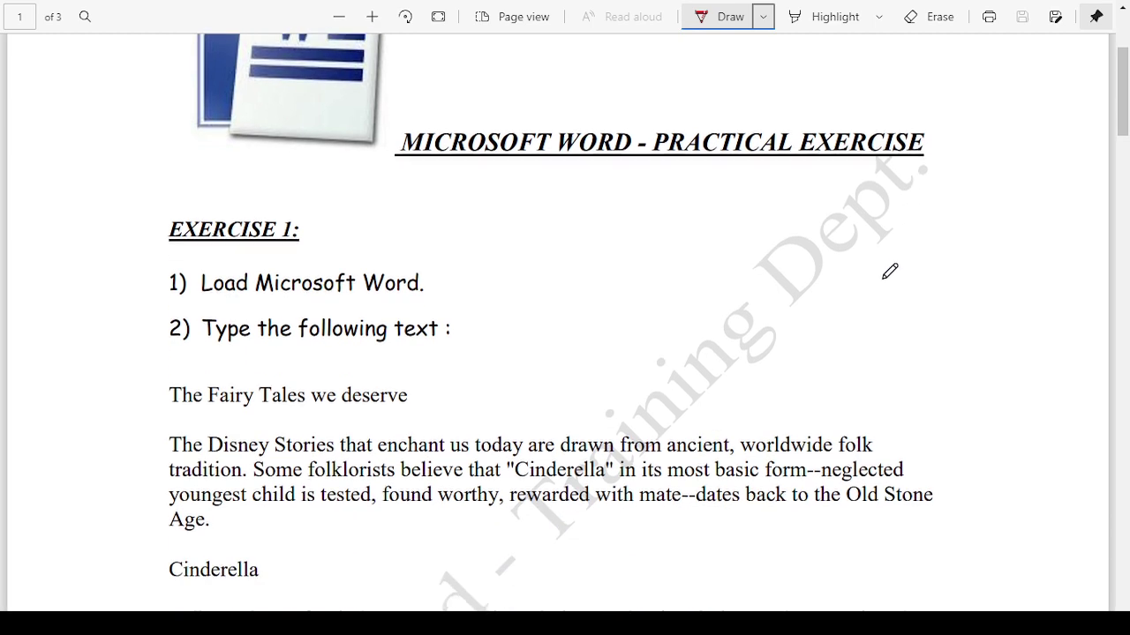
pyautogui.scroll(-2, 893, 266)
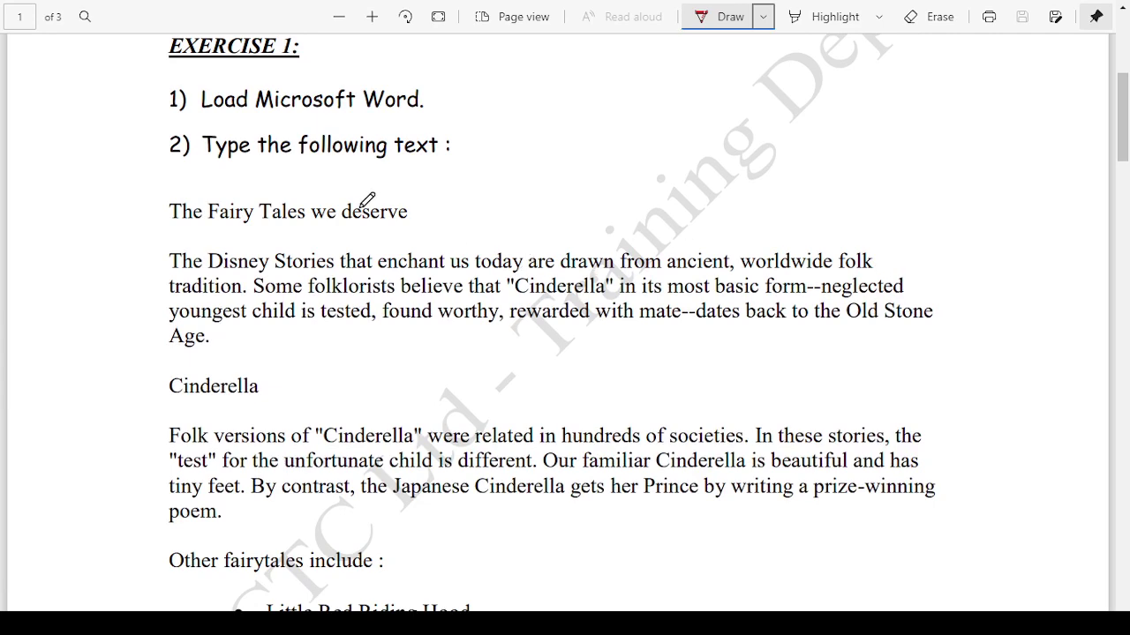
pyautogui.scroll(-5, 383, 244)
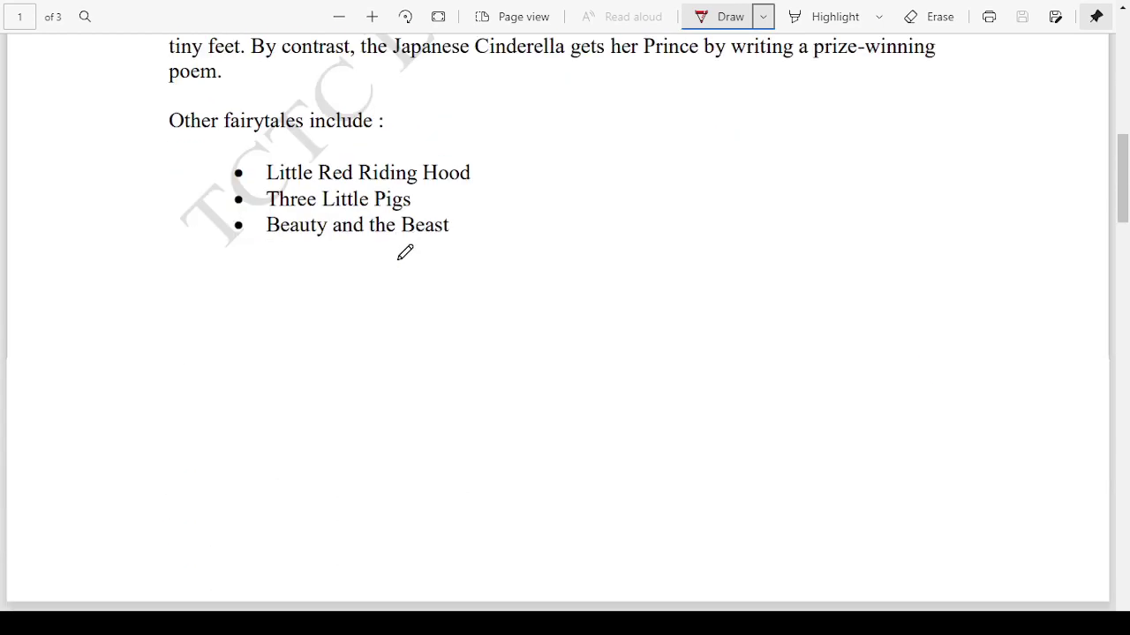
pyautogui.scroll(-5, 404, 252)
pyautogui.scroll(-5, 414, 253)
pyautogui.scroll(-5, 419, 253)
pyautogui.scroll(-5, 425, 247)
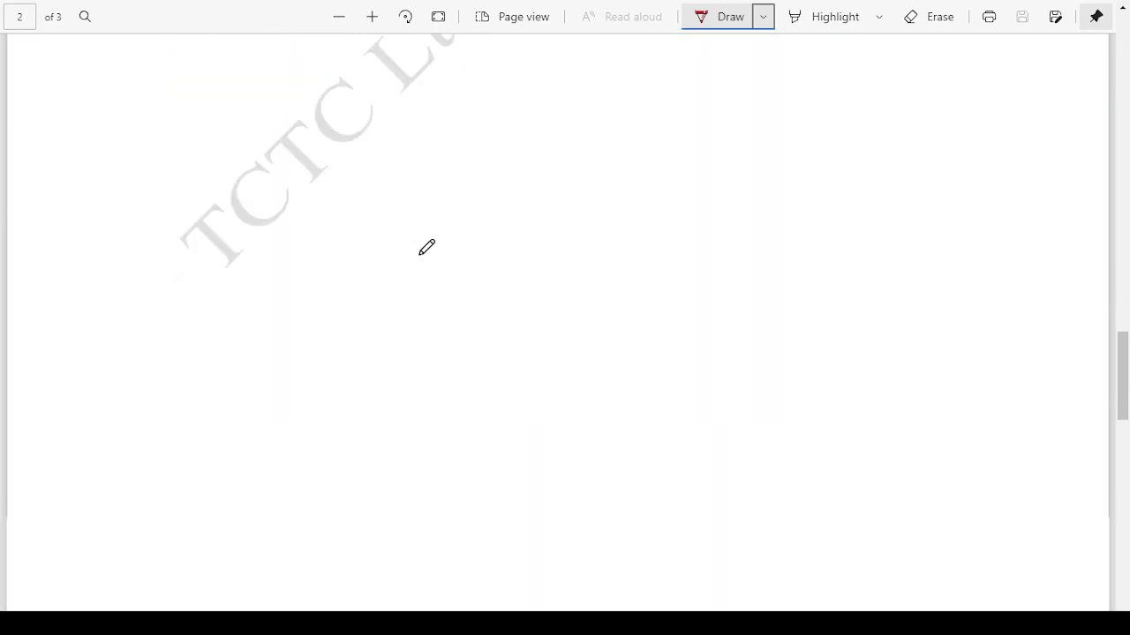
pyautogui.scroll(-5, 428, 247)
pyautogui.scroll(-3, 440, 239)
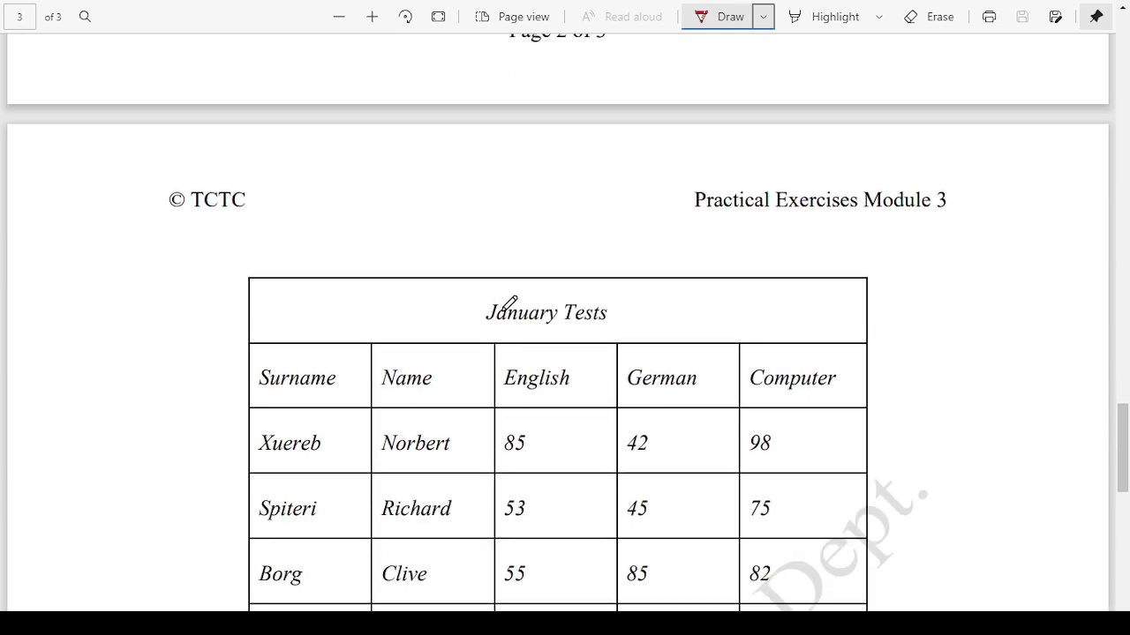
# Tick the Surname, Name, English, German and Computer column headers in red and circle 5 in the margin.
pyautogui.scroll(-1, 527, 302)
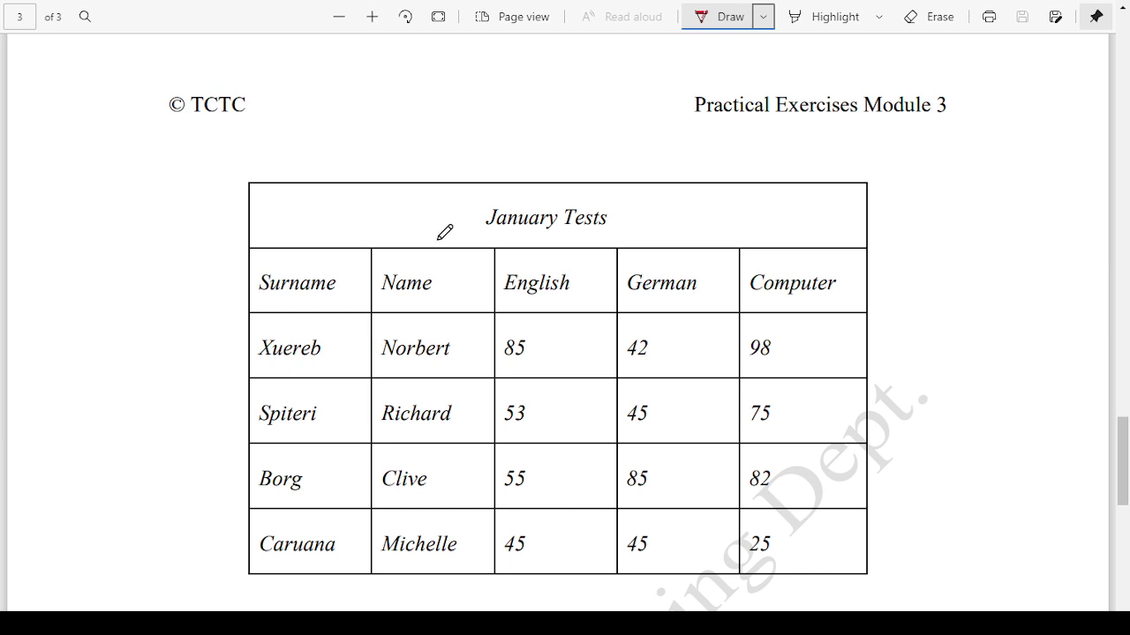
pyautogui.scroll(-1, 444, 232)
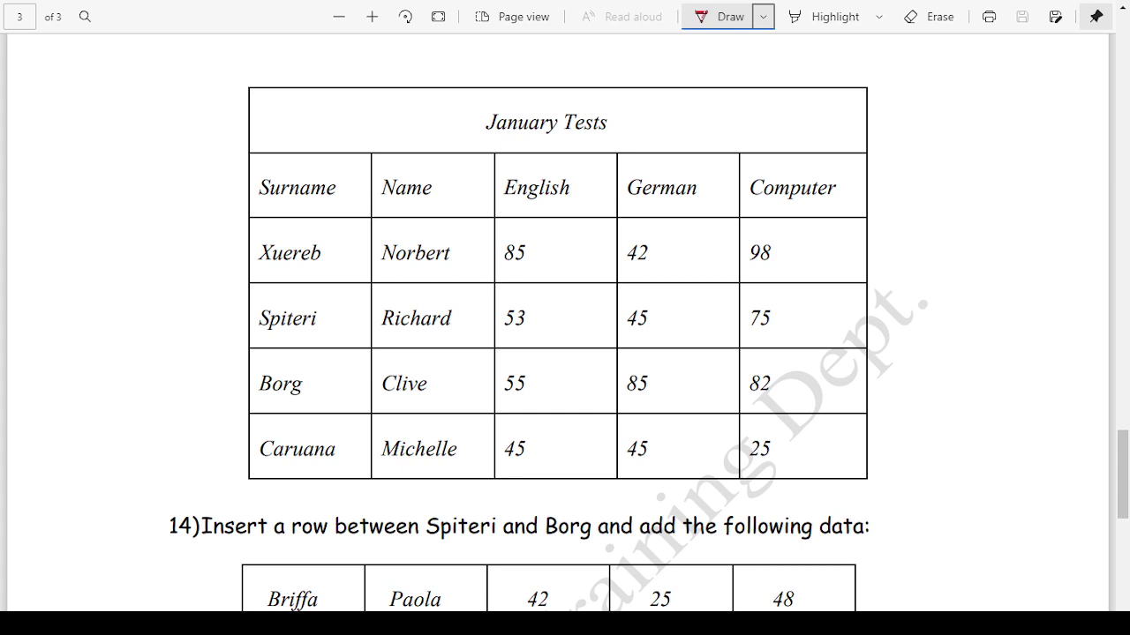
pyautogui.moveTo(348, 191); pyautogui.dragTo(475, 164)
pyautogui.moveTo(554, 165)
pyautogui.mouseDown()
pyautogui.moveTo(600, 151)
pyautogui.moveTo(677, 164)
pyautogui.moveTo(706, 154)
pyautogui.mouseUp()
pyautogui.moveTo(761, 162); pyautogui.dragTo(799, 160)
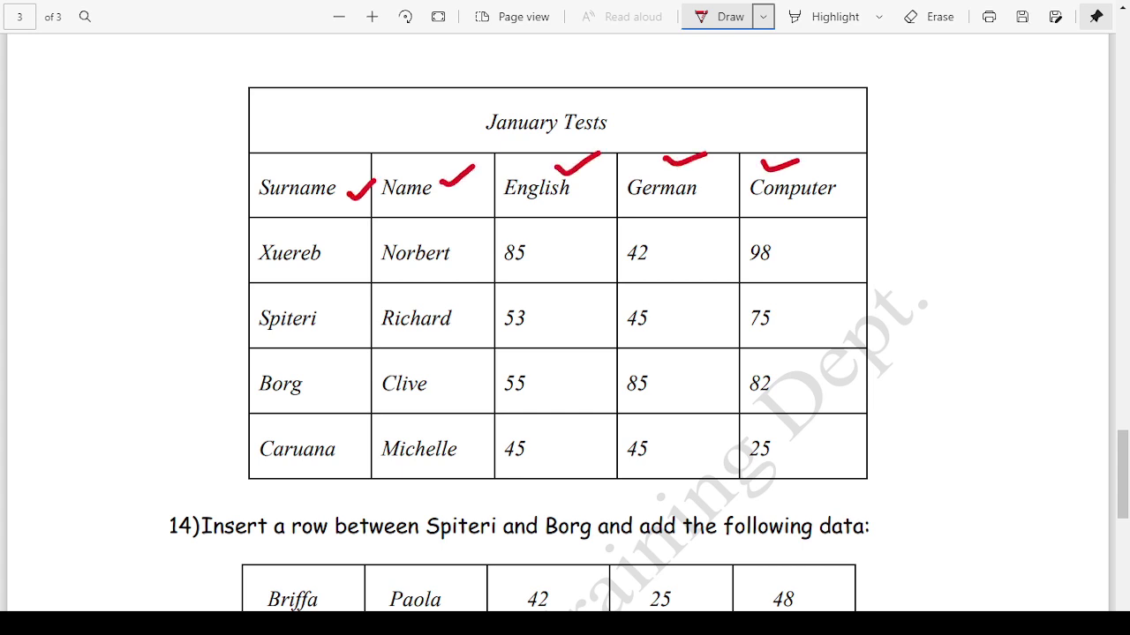
pyautogui.moveTo(918, 145); pyautogui.dragTo(923, 168)
pyautogui.moveTo(939, 123)
pyautogui.mouseDown()
pyautogui.moveTo(895, 133)
pyautogui.moveTo(934, 114)
pyautogui.mouseUp()
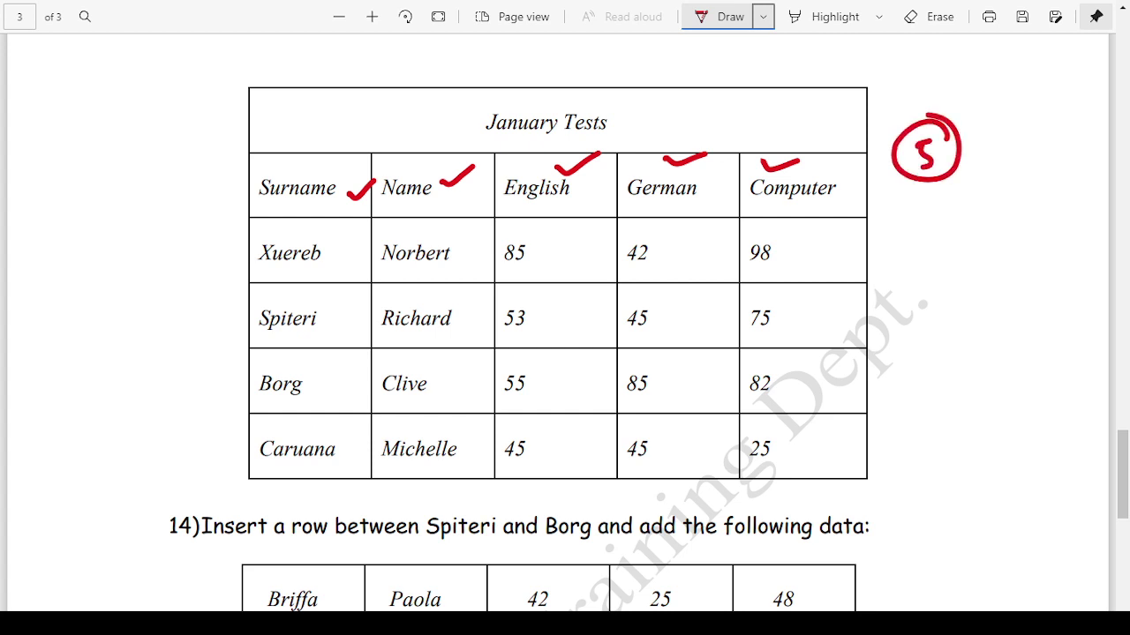
# Tick the title, header, Xuereb, Spiteri, Borg and Caruana rows, then write 6 and a boxed 5x6.
pyautogui.moveTo(235, 130); pyautogui.dragTo(278, 118)
pyautogui.moveTo(247, 185); pyautogui.dragTo(282, 174)
pyautogui.moveTo(240, 254); pyautogui.dragTo(275, 245)
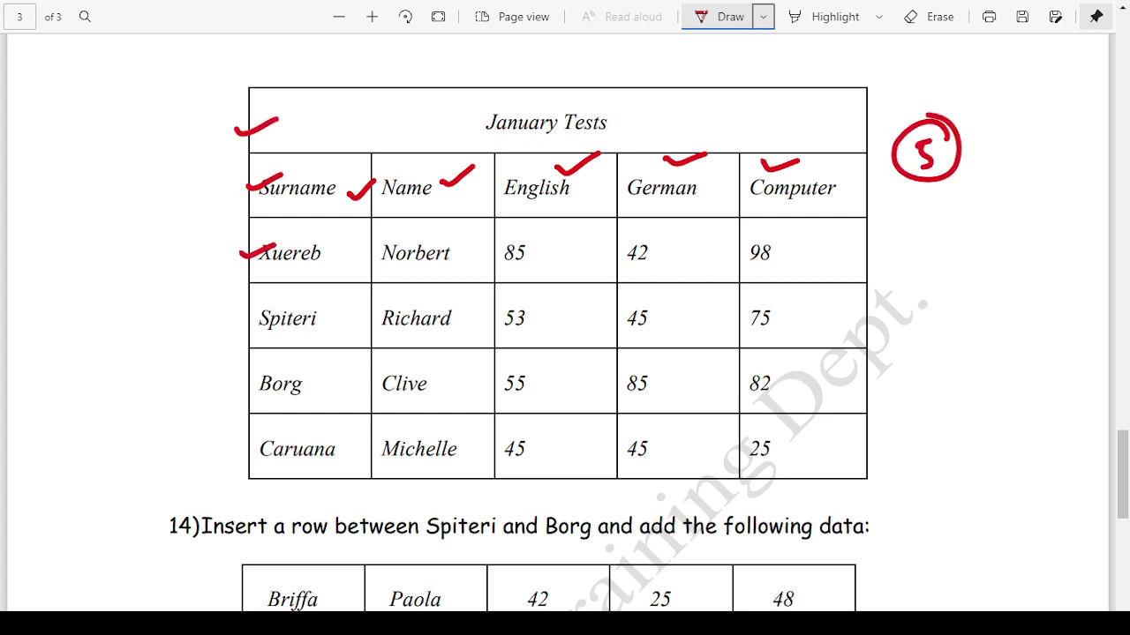
pyautogui.moveTo(242, 320); pyautogui.dragTo(279, 301)
pyautogui.moveTo(245, 372); pyautogui.dragTo(288, 356)
pyautogui.moveTo(246, 447); pyautogui.dragTo(295, 422)
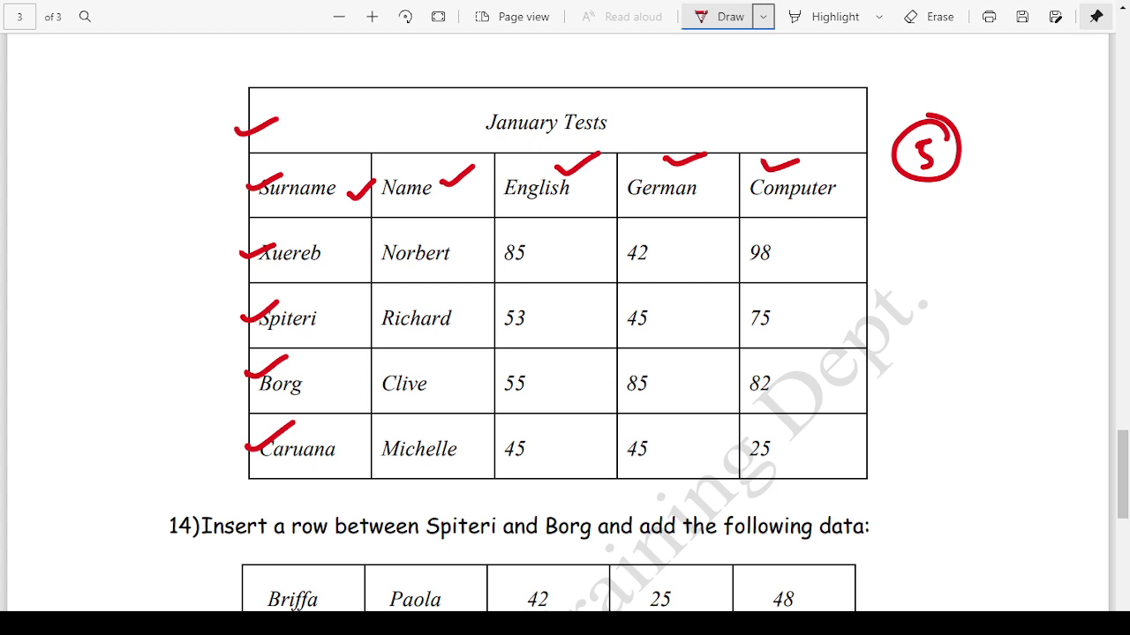
pyautogui.moveTo(952, 196); pyautogui.dragTo(939, 214)
pyautogui.moveTo(921, 270)
pyautogui.mouseDown()
pyautogui.moveTo(922, 293)
pyautogui.moveTo(939, 265)
pyautogui.mouseUp()
pyautogui.moveTo(950, 270)
pyautogui.mouseDown()
pyautogui.moveTo(970, 275)
pyautogui.moveTo(956, 295)
pyautogui.mouseUp()
pyautogui.moveTo(989, 259)
pyautogui.mouseDown()
pyautogui.moveTo(967, 309)
pyautogui.moveTo(1010, 235)
pyautogui.mouseUp()
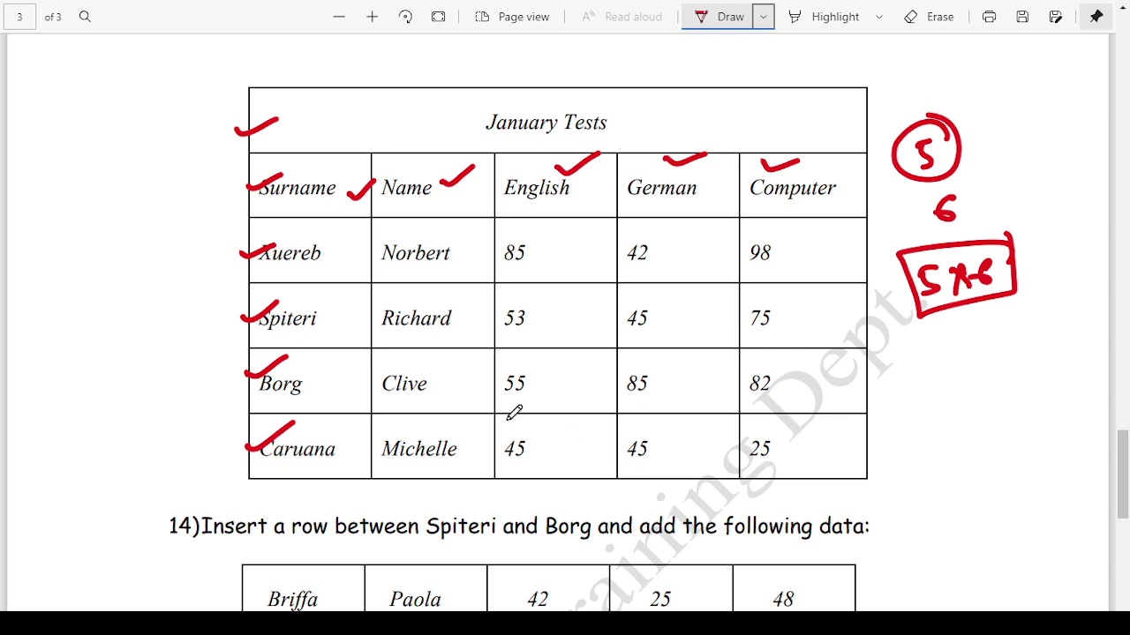
# Bracket the Spiteri and Borg rows and draw an arrow to the new row's position.
pyautogui.scroll(-2, 513, 413)
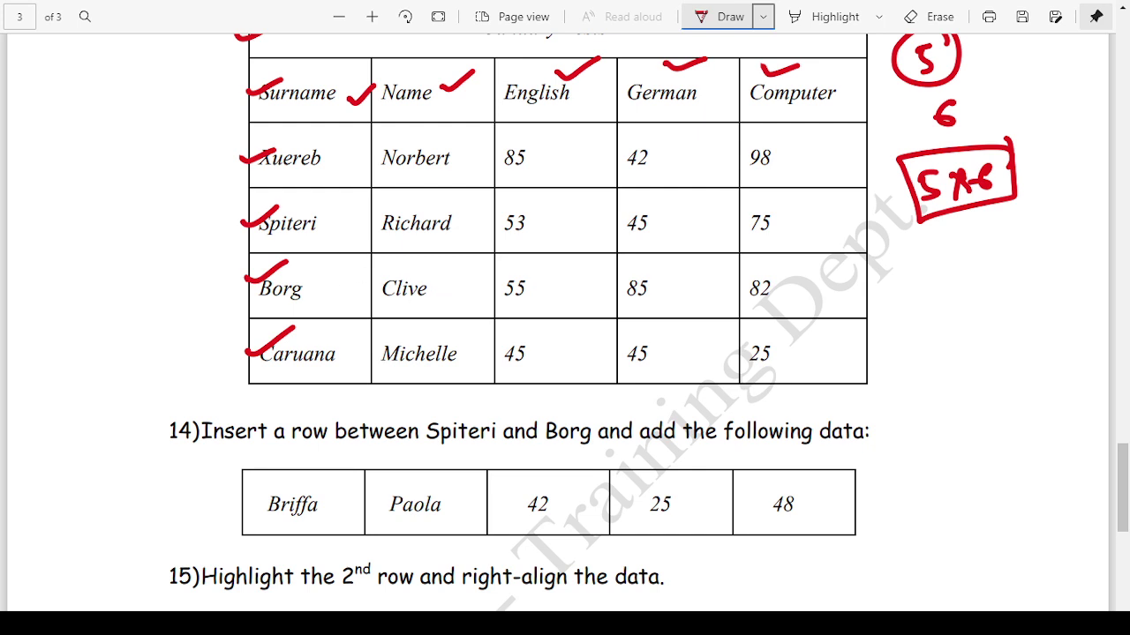
pyautogui.moveTo(247, 224)
pyautogui.mouseDown()
pyautogui.moveTo(197, 316)
pyautogui.moveTo(247, 307)
pyautogui.mouseUp()
pyautogui.moveTo(104, 284)
pyautogui.mouseDown()
pyautogui.moveTo(211, 261)
pyautogui.moveTo(182, 287)
pyautogui.mouseUp()
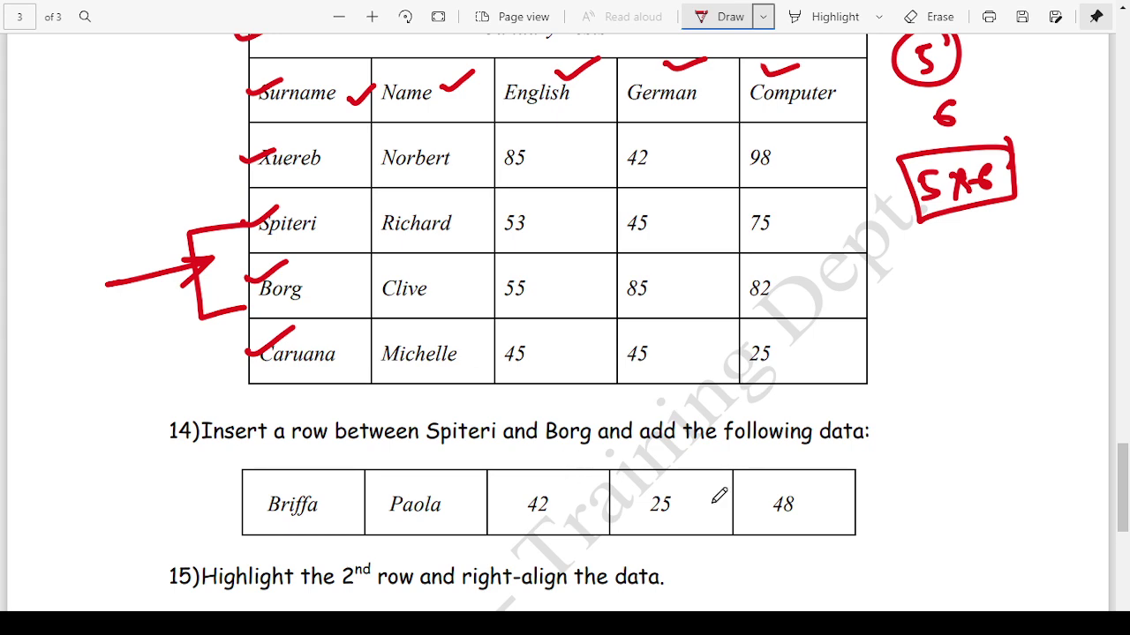
# Circle '2nd' and underline 'right-align the data' in item 15, adding an arrow.
pyautogui.scroll(-2, 430, 389)
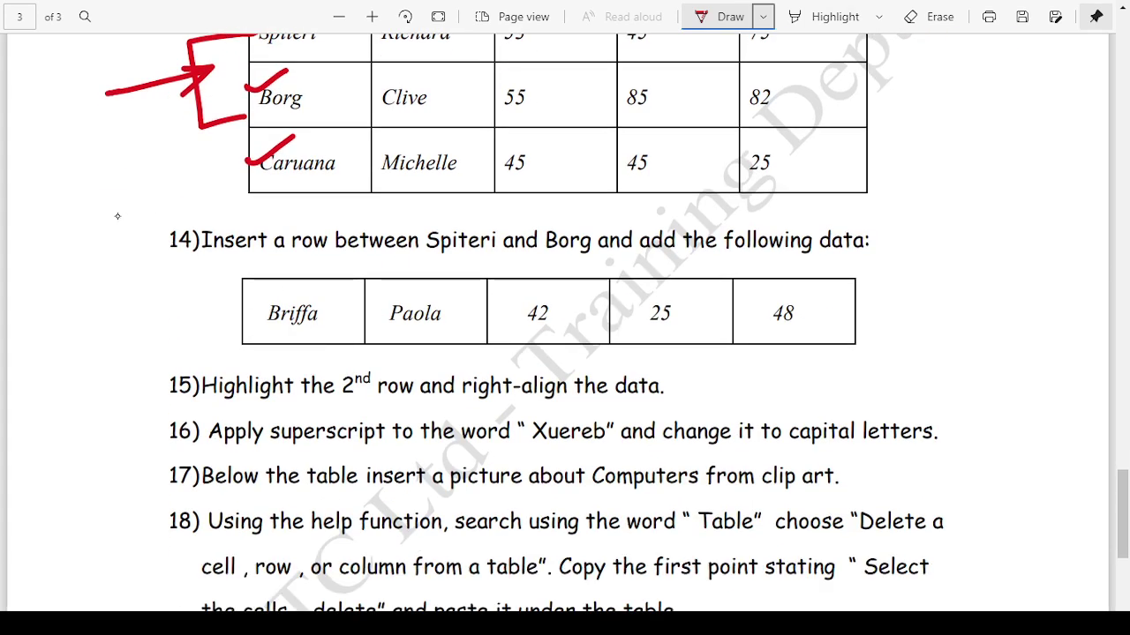
pyautogui.moveTo(382, 362); pyautogui.dragTo(353, 354)
pyautogui.moveTo(481, 406); pyautogui.dragTo(693, 370)
pyautogui.moveTo(766, 376); pyautogui.dragTo(799, 373)
pyautogui.moveTo(786, 367); pyautogui.dragTo(788, 382)
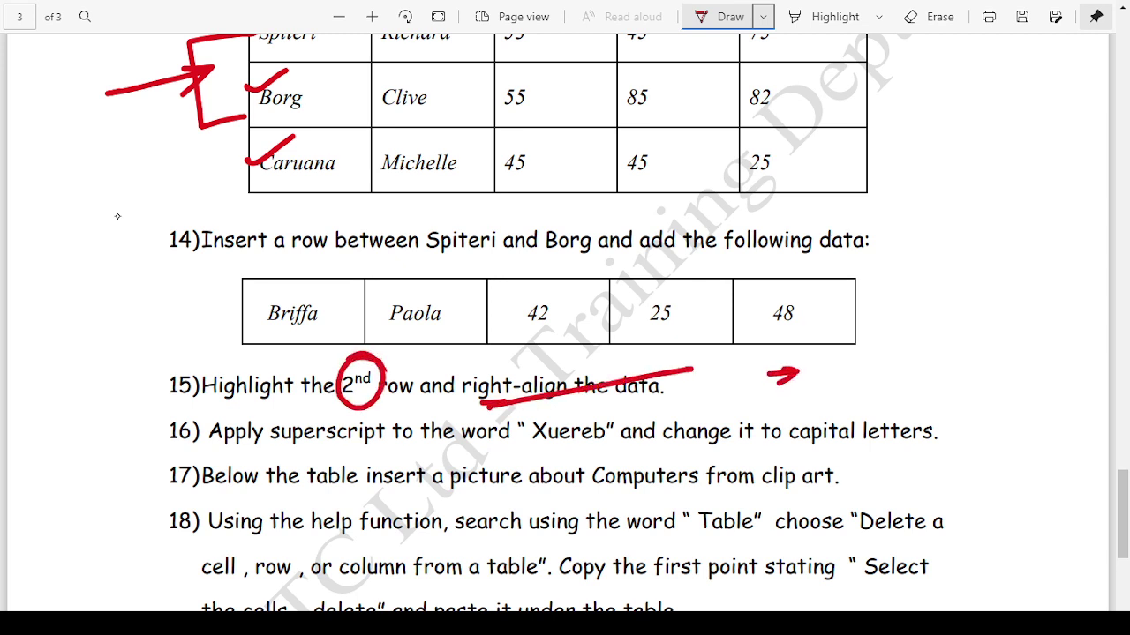
# Underline 'Xuereb' and 'capital letters' and circle 'superscript' in item 16.
pyautogui.scroll(-1, 216, 298)
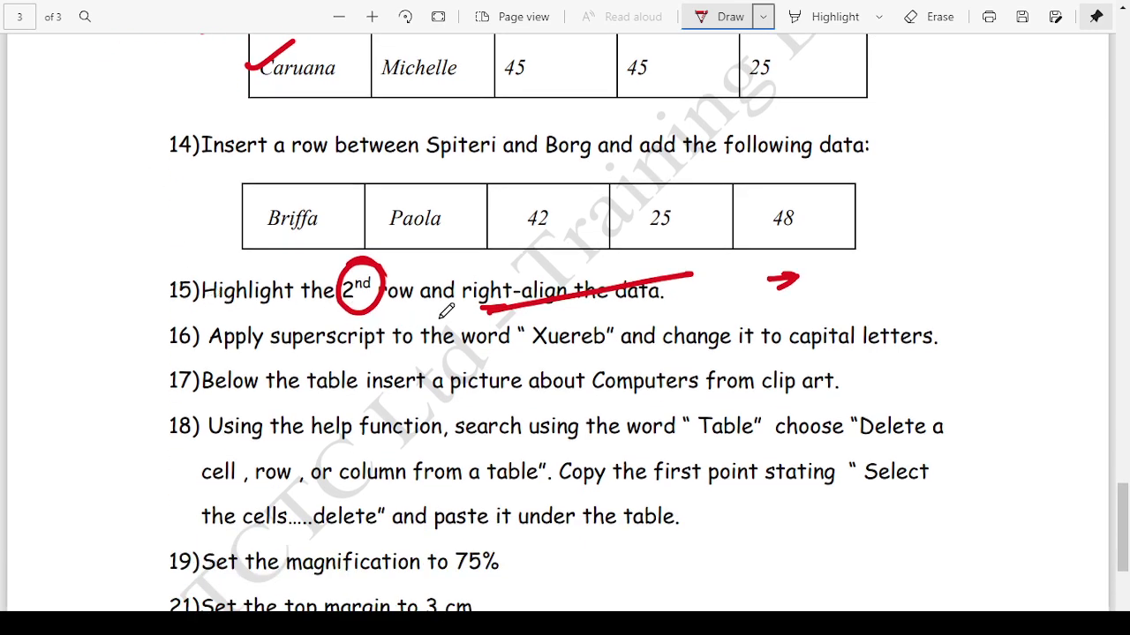
pyautogui.moveTo(530, 357); pyautogui.dragTo(600, 349)
pyautogui.moveTo(392, 326)
pyautogui.mouseDown()
pyautogui.moveTo(296, 315)
pyautogui.moveTo(393, 352)
pyautogui.moveTo(375, 313)
pyautogui.mouseUp()
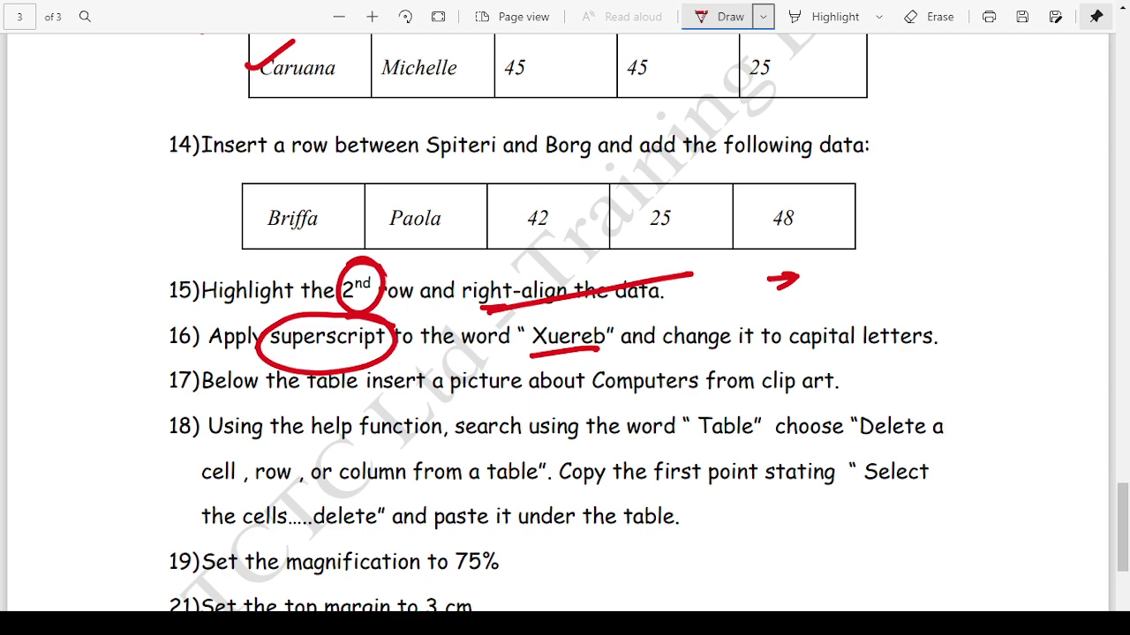
pyautogui.moveTo(861, 314); pyautogui.dragTo(914, 304)
pyautogui.moveTo(819, 358)
pyautogui.mouseDown()
pyautogui.moveTo(914, 346)
pyautogui.moveTo(903, 358)
pyautogui.mouseUp()
# Underline 'a picture' and 'Computers from' and circle 'clip art' in item 17.
pyautogui.scroll(-3, 380, 270)
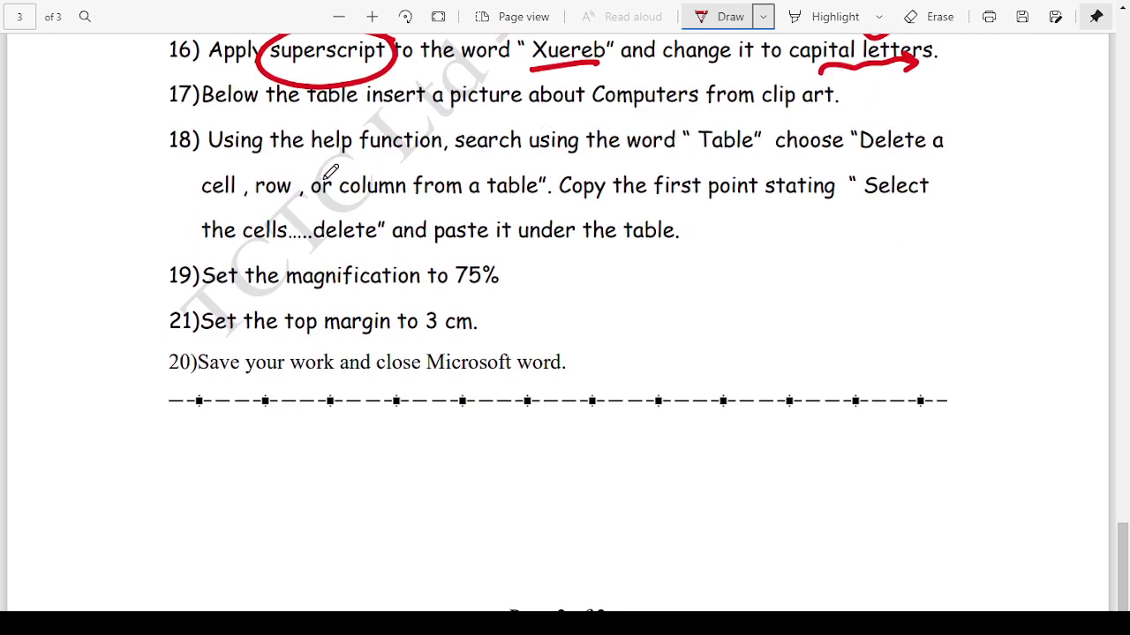
pyautogui.moveTo(426, 114); pyautogui.dragTo(505, 107)
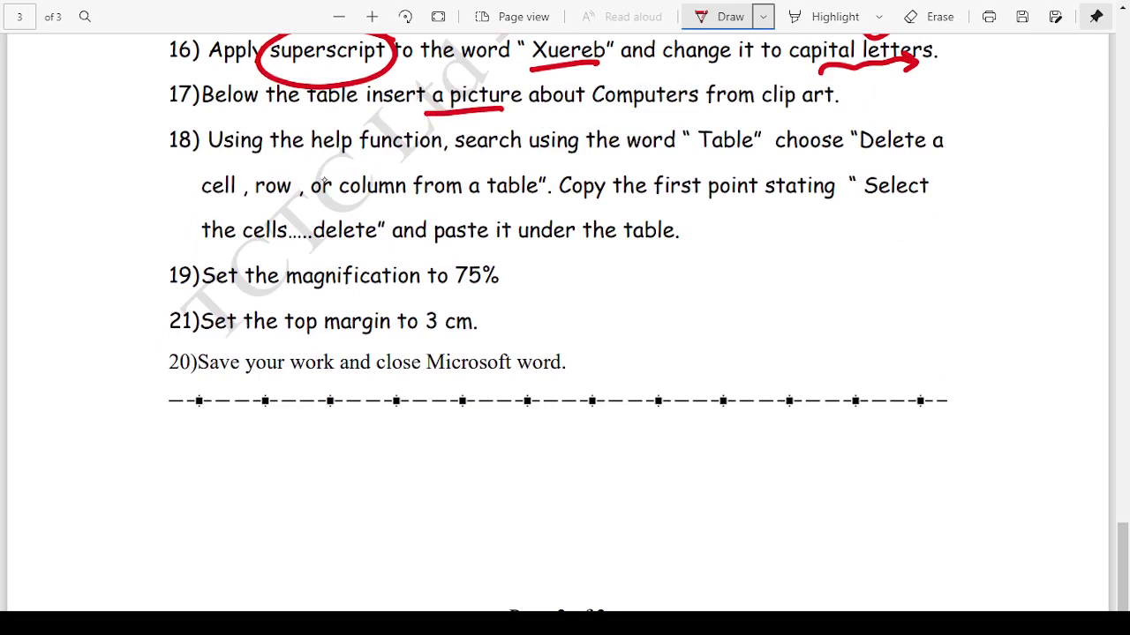
pyautogui.moveTo(597, 112); pyautogui.dragTo(711, 102)
pyautogui.moveTo(840, 83)
pyautogui.mouseDown()
pyautogui.moveTo(829, 77)
pyautogui.moveTo(839, 119)
pyautogui.moveTo(785, 74)
pyautogui.moveTo(869, 93)
pyautogui.moveTo(932, 76)
pyautogui.mouseUp()
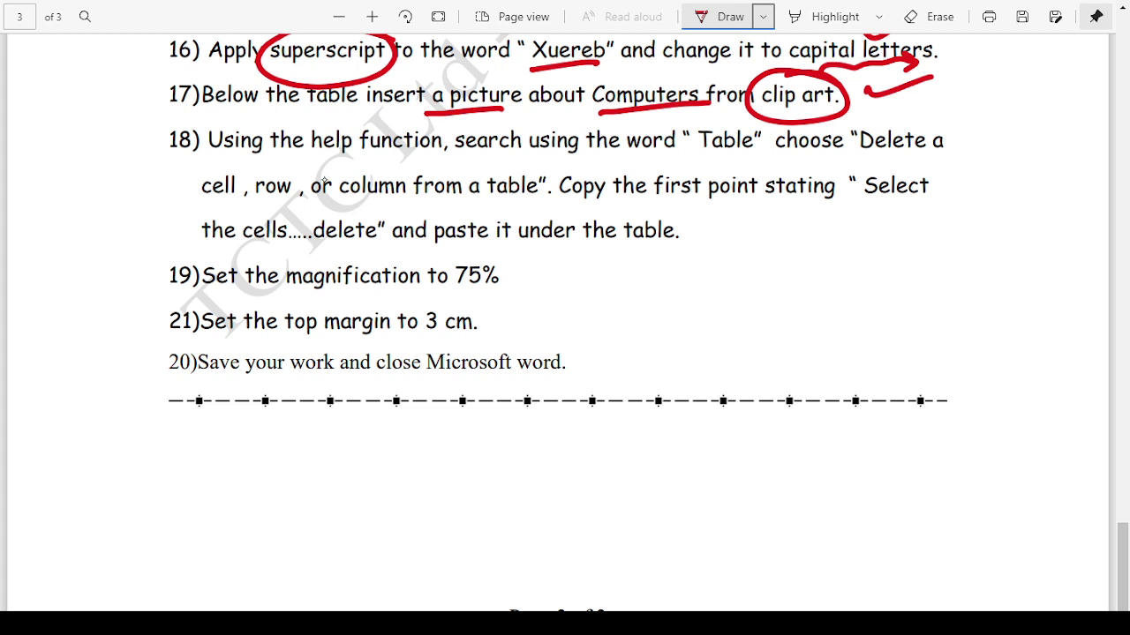
# Underline 'Table' and 'help' in item 18 and write a circled F1 in the left margin.
pyautogui.moveTo(708, 150); pyautogui.dragTo(756, 148)
pyautogui.moveTo(312, 152); pyautogui.dragTo(349, 150)
pyautogui.moveTo(116, 159)
pyautogui.mouseDown()
pyautogui.moveTo(106, 171)
pyautogui.moveTo(115, 180)
pyautogui.mouseUp()
pyautogui.moveTo(108, 152); pyautogui.dragTo(142, 170)
pyautogui.moveTo(148, 116)
pyautogui.mouseDown()
pyautogui.moveTo(141, 133)
pyautogui.moveTo(122, 111)
pyautogui.mouseUp()
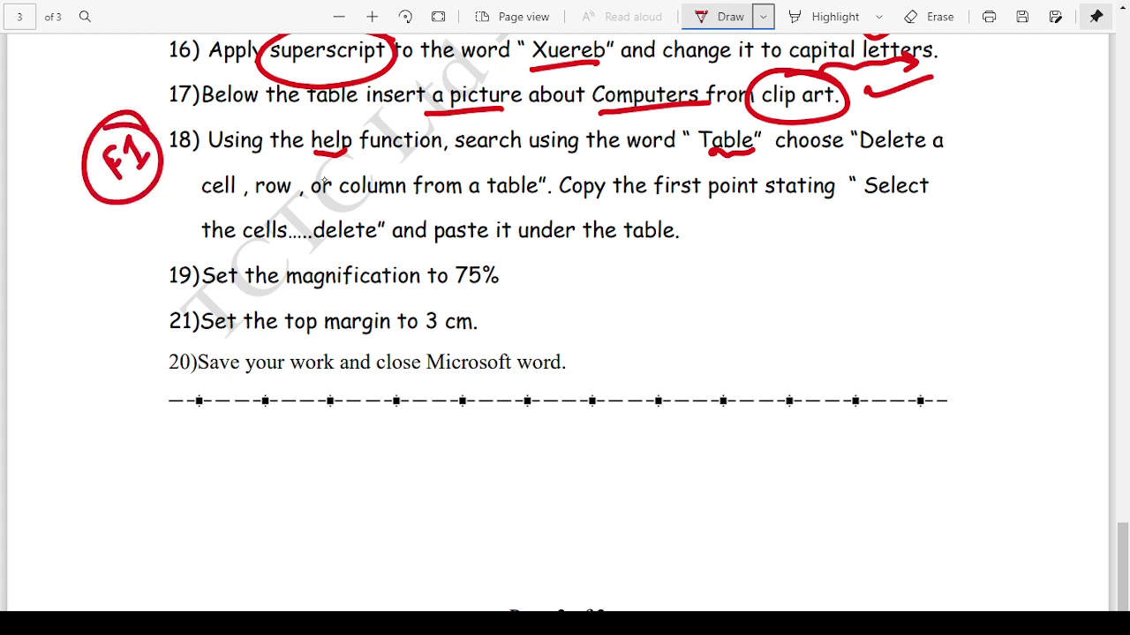
# Link a stroke to the clip art circle and underline 'Delete a', 'a table', 'point stating' and 'column'.
pyautogui.moveTo(710, 119); pyautogui.dragTo(752, 99)
pyautogui.moveTo(866, 161); pyautogui.dragTo(957, 150)
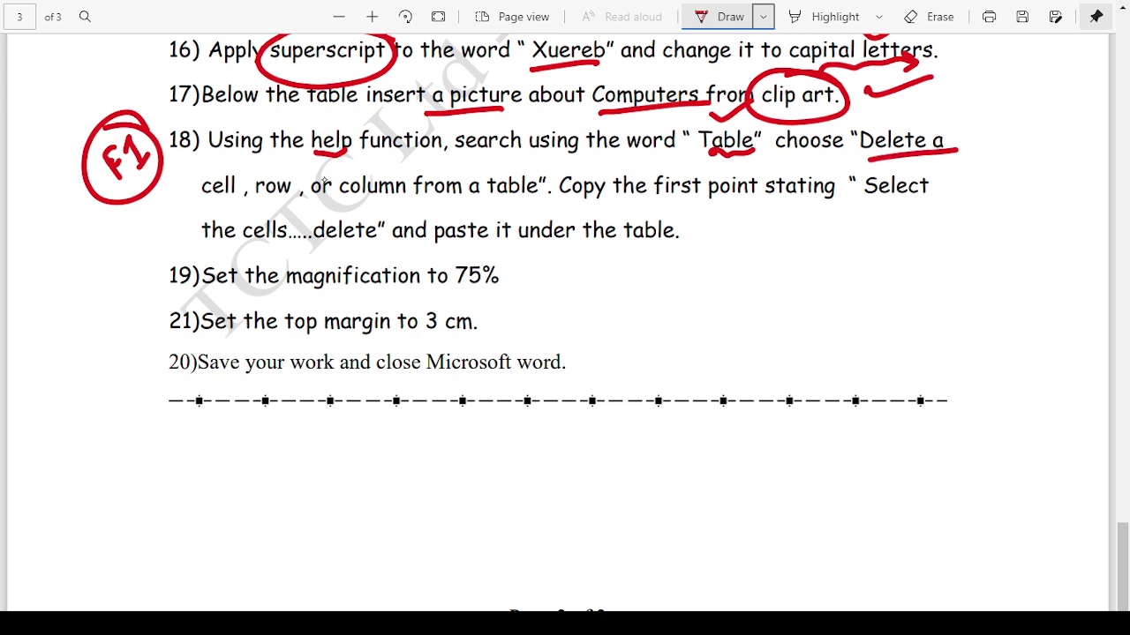
pyautogui.moveTo(456, 201); pyautogui.dragTo(524, 196)
pyautogui.moveTo(727, 204); pyautogui.dragTo(815, 195)
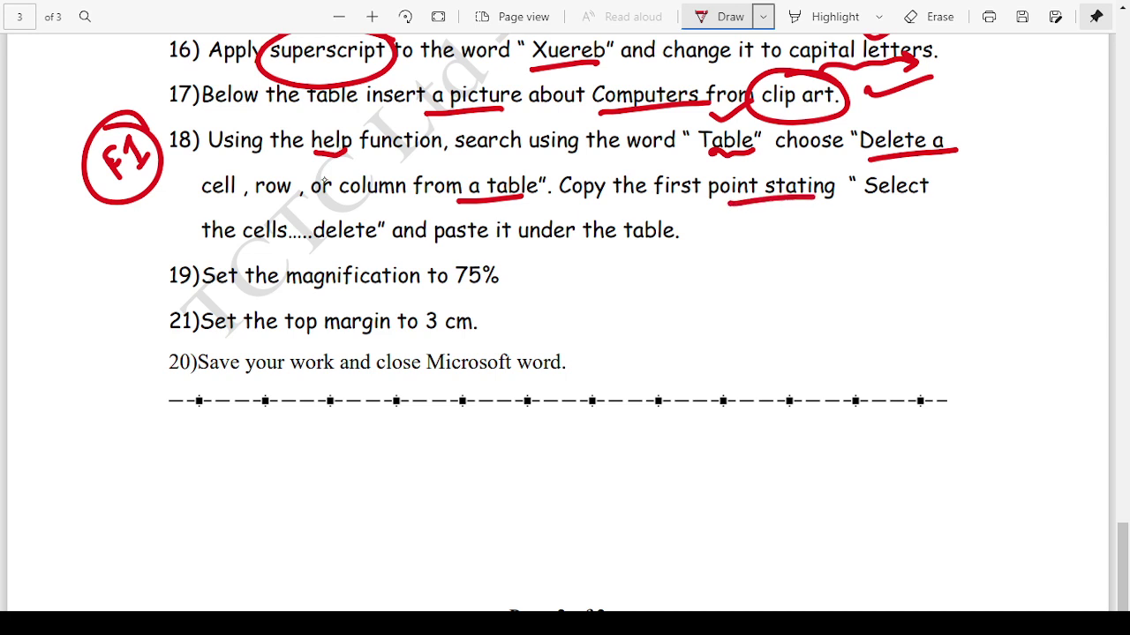
pyautogui.moveTo(332, 218); pyautogui.dragTo(379, 192)
pyautogui.moveTo(759, 237)
pyautogui.mouseDown()
pyautogui.moveTo(839, 228)
pyautogui.moveTo(798, 257)
pyautogui.mouseUp()
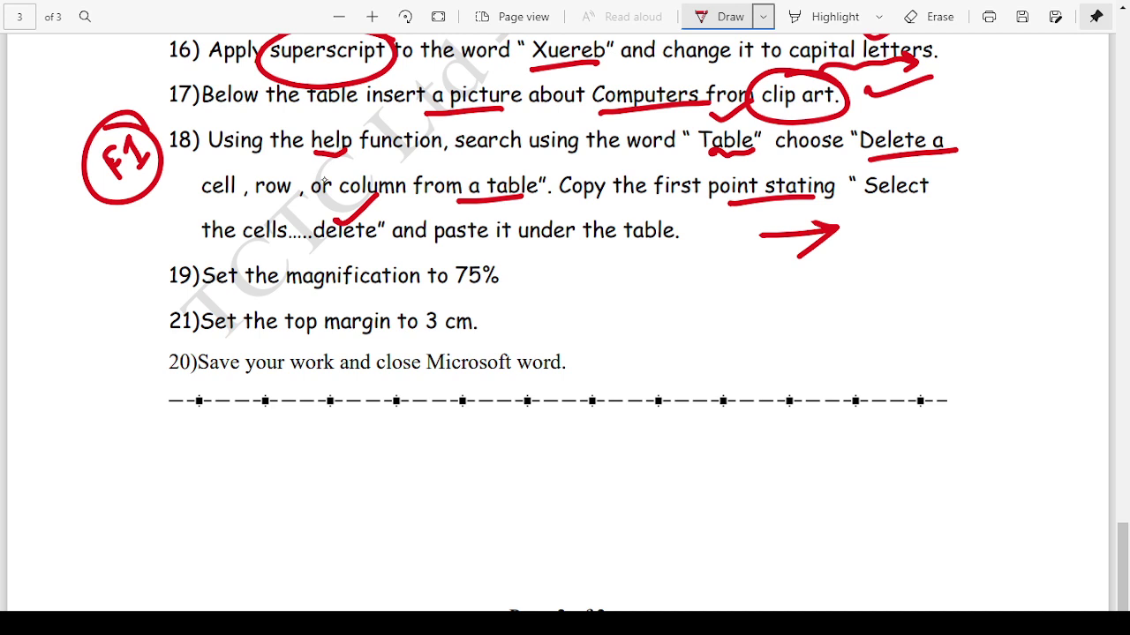
# Underline 'Copy the first point stating' in item 18 and 'magnification' in the next instruction.
pyautogui.moveTo(676, 226); pyautogui.dragTo(726, 207)
pyautogui.moveTo(571, 209); pyautogui.dragTo(768, 195)
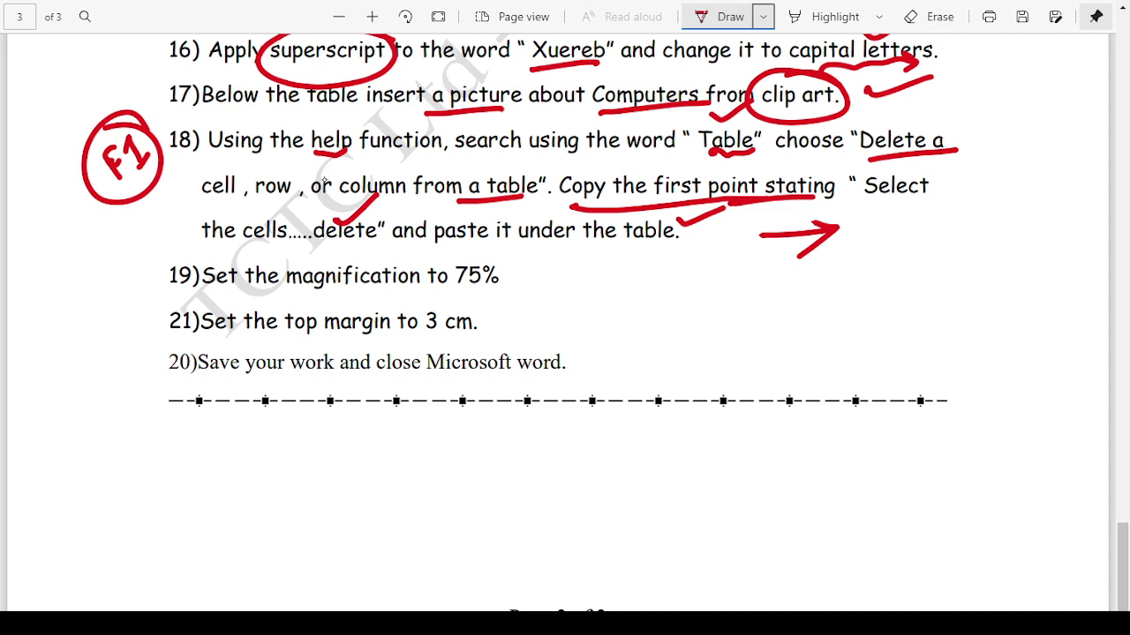
pyautogui.moveTo(315, 293); pyautogui.dragTo(416, 282)
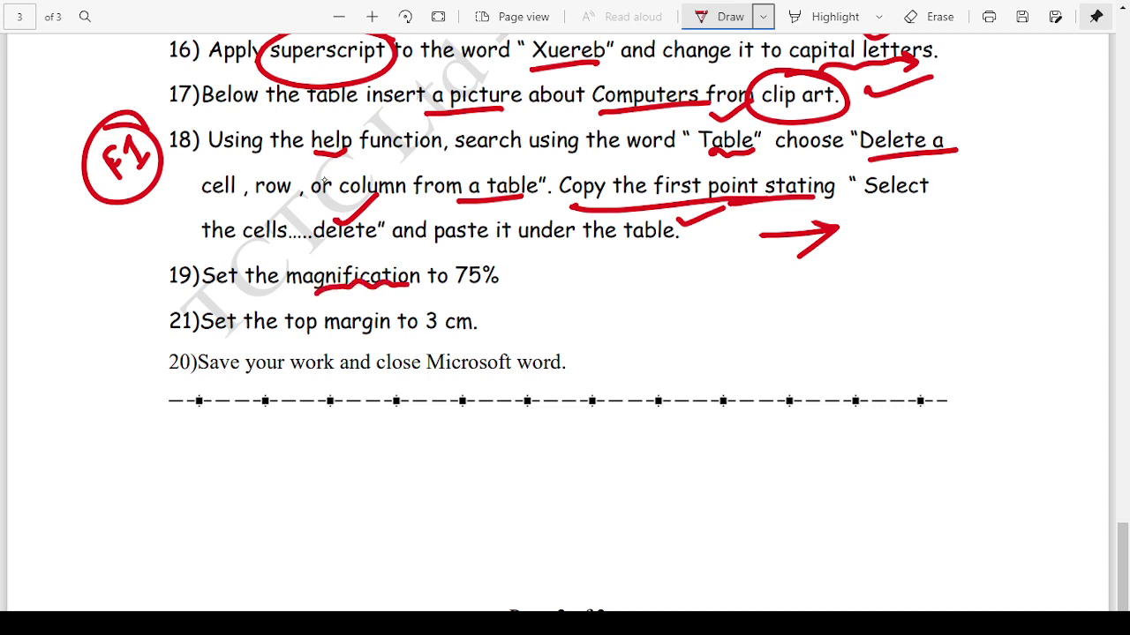
# Circle 75% and the 3 of 3 cm, and tick off items 19 and 20.
pyautogui.moveTo(510, 261)
pyautogui.mouseDown()
pyautogui.moveTo(450, 279)
pyautogui.moveTo(508, 256)
pyautogui.mouseUp()
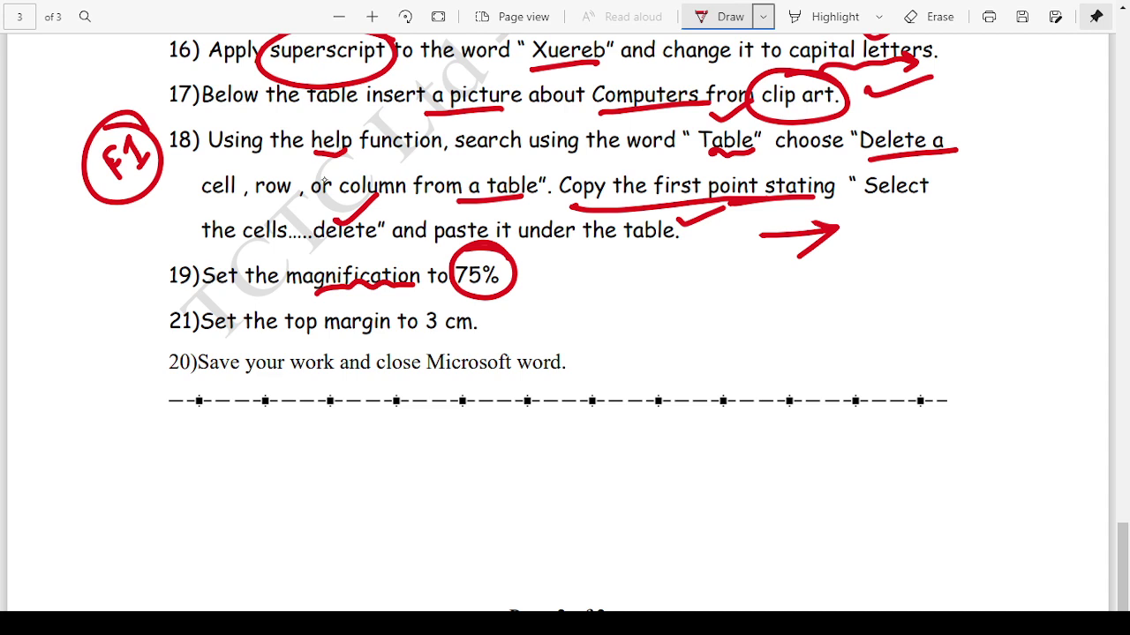
pyautogui.moveTo(532, 269); pyautogui.dragTo(596, 248)
pyautogui.moveTo(445, 302)
pyautogui.mouseDown()
pyautogui.moveTo(420, 300)
pyautogui.moveTo(452, 329)
pyautogui.mouseUp()
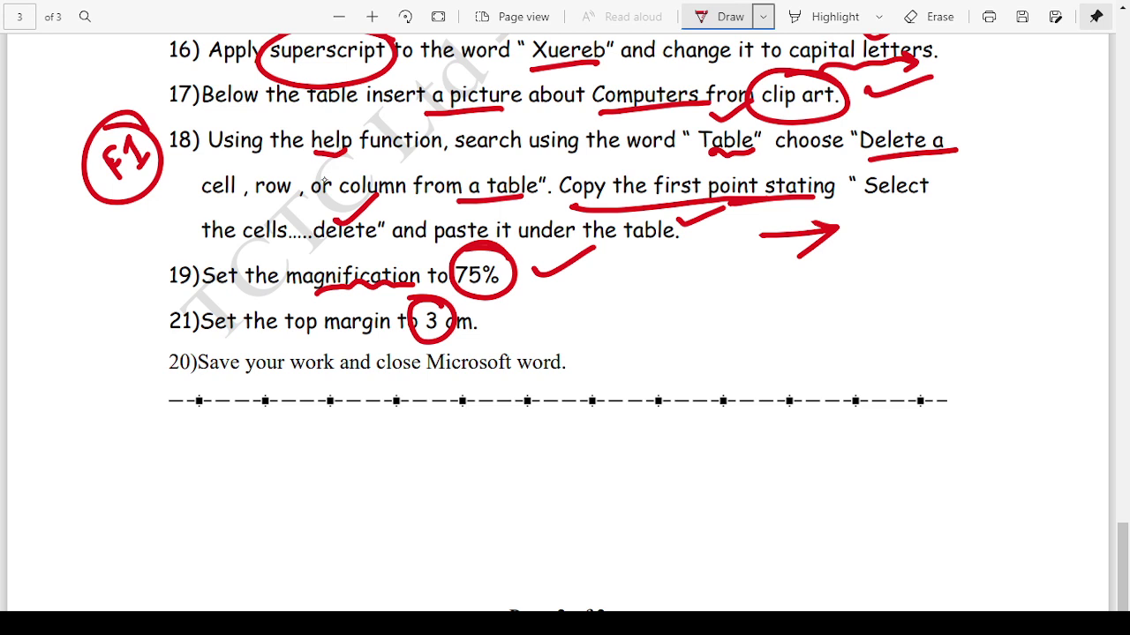
pyautogui.moveTo(575, 347); pyautogui.dragTo(644, 316)
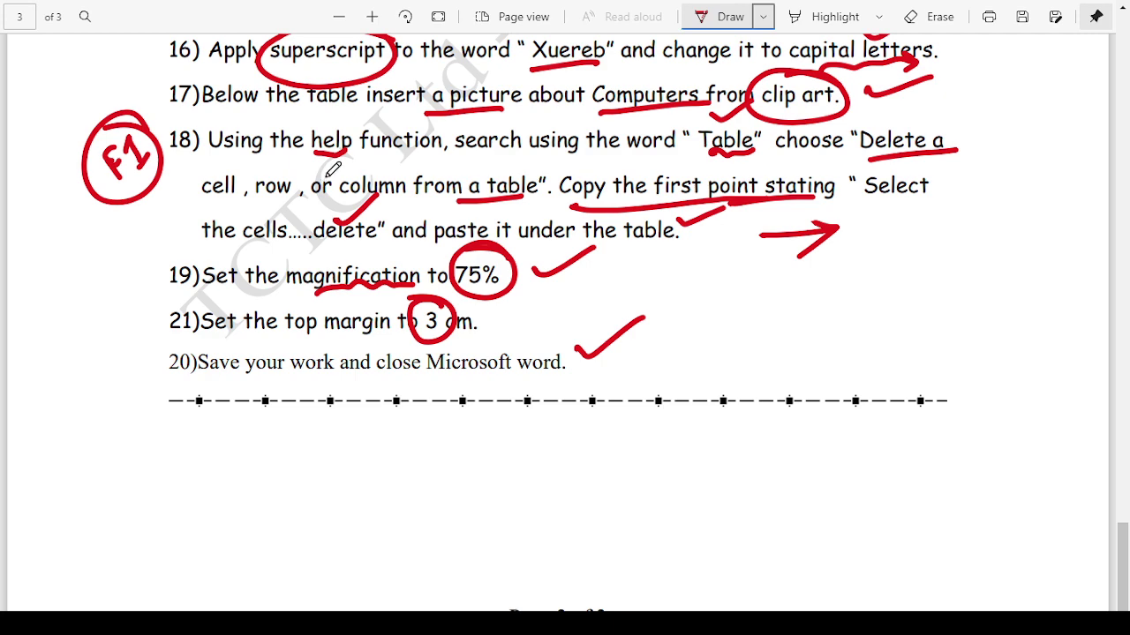
# Scroll back up through pages 3 and 2, then return to the annotated January Tests table.
pyautogui.scroll(2, 344, 203)
pyautogui.scroll(2, 394, 252)
pyautogui.scroll(1, 410, 253)
pyautogui.scroll(3, 410, 253)
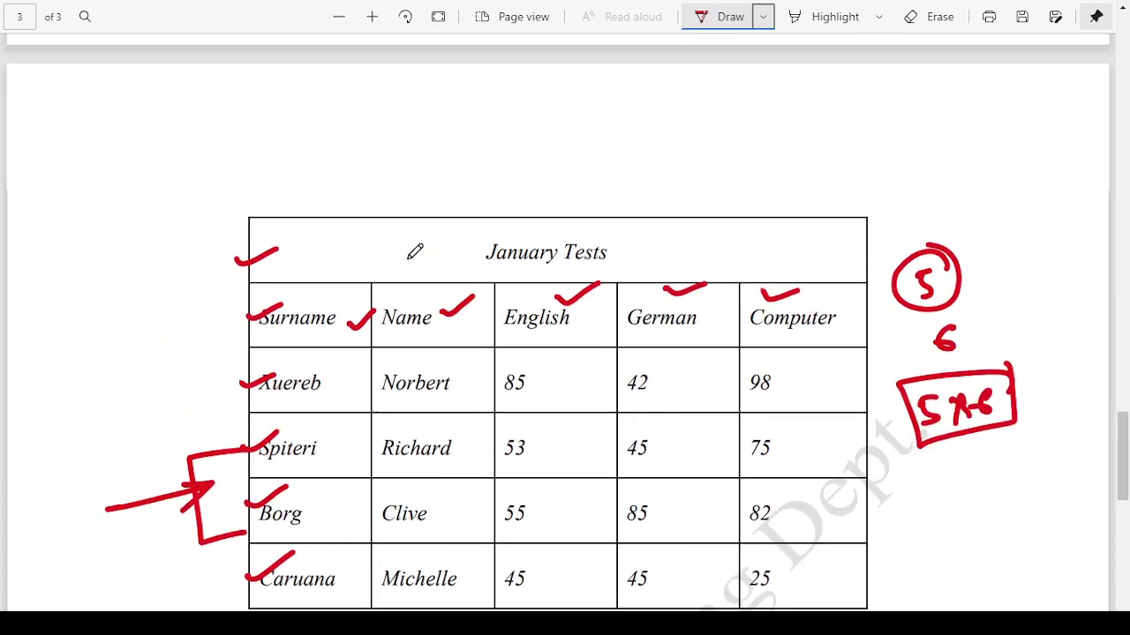
pyautogui.scroll(4, 412, 250)
pyautogui.scroll(3, 412, 250)
pyautogui.scroll(3, 413, 251)
pyautogui.scroll(2, 414, 253)
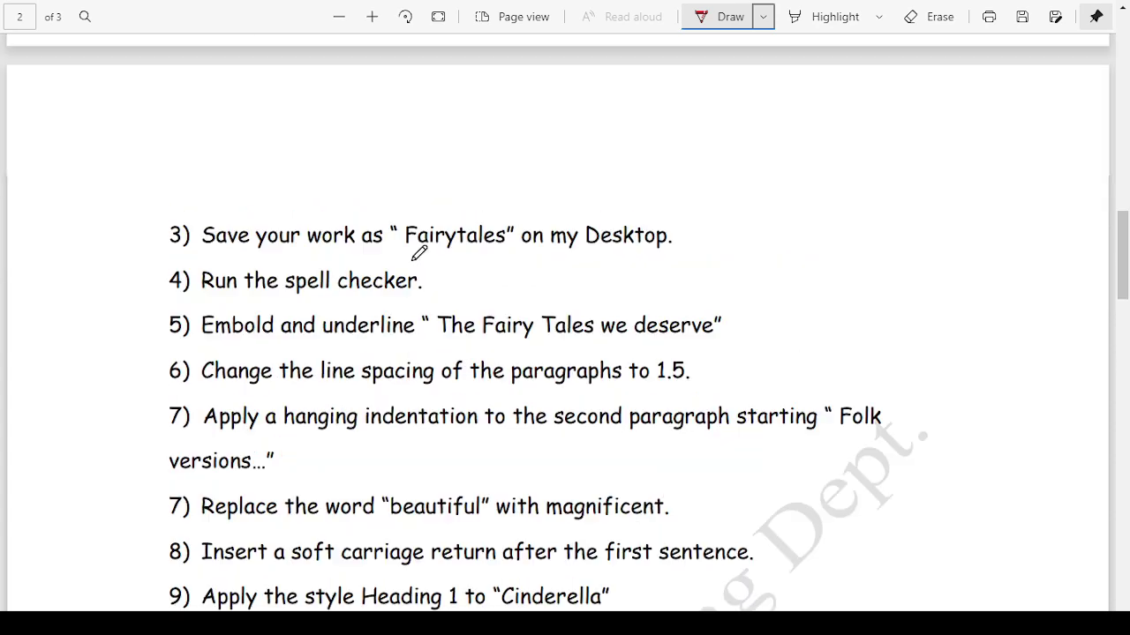
pyautogui.scroll(3, 419, 254)
pyautogui.scroll(-3, 428, 265)
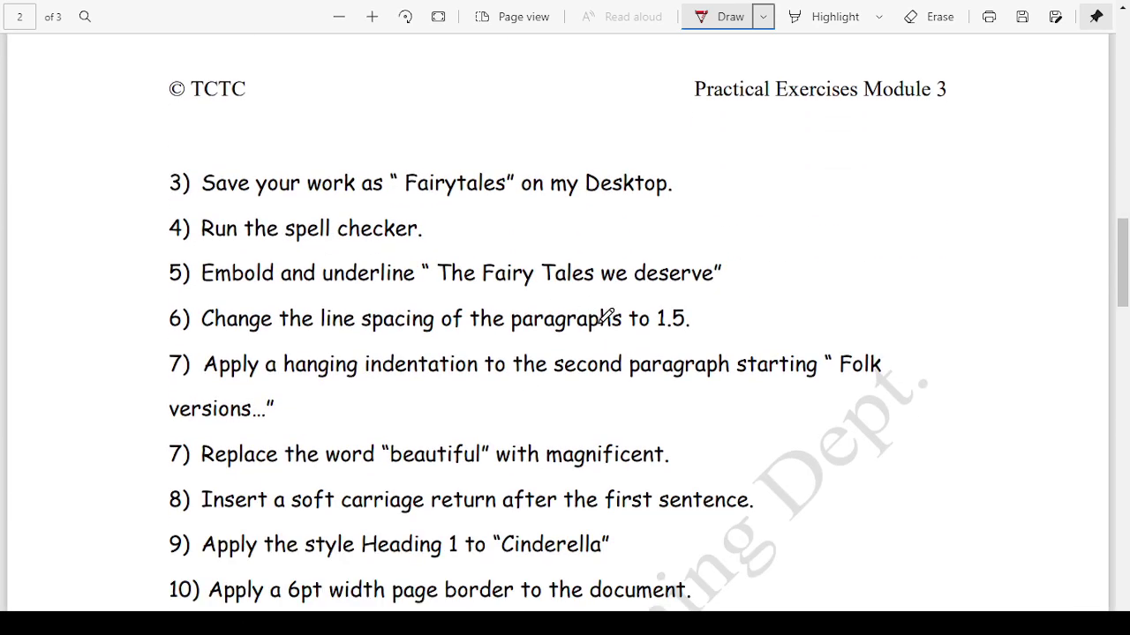
pyautogui.scroll(-1, 606, 308)
pyautogui.scroll(-1, 605, 300)
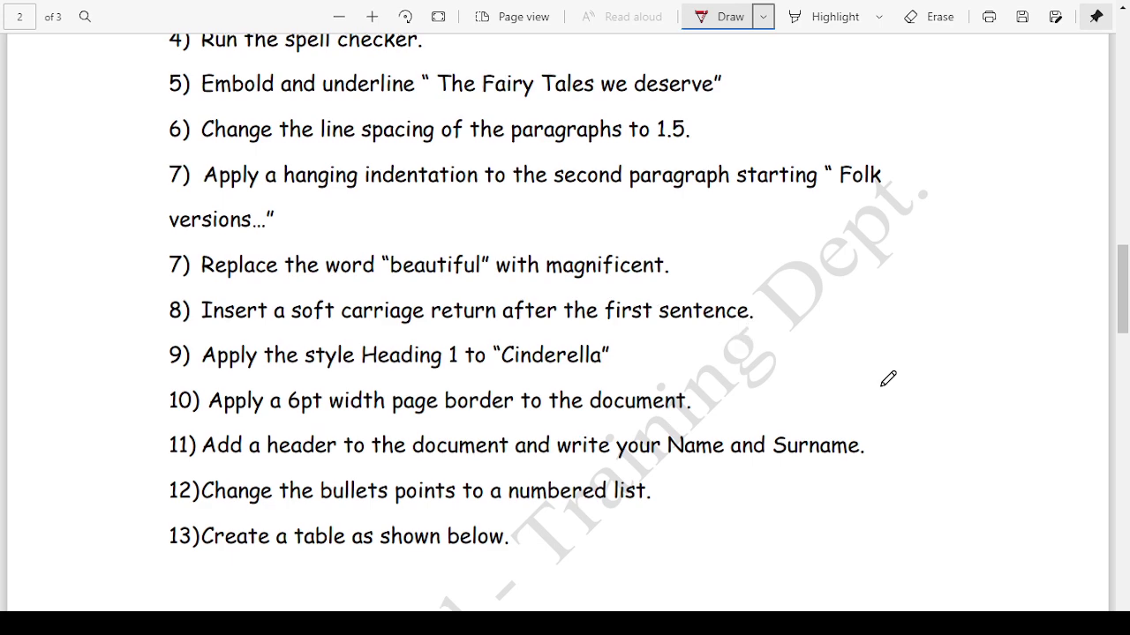
pyautogui.scroll(-5, 888, 378)
pyautogui.scroll(-5, 845, 355)
pyautogui.scroll(-5, 844, 355)
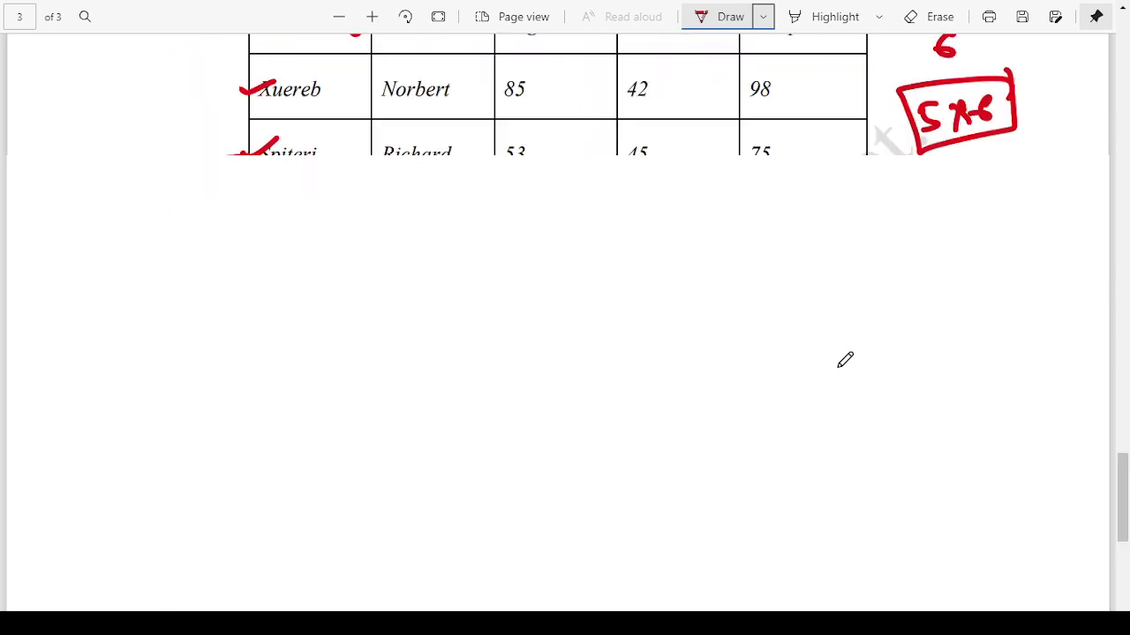
pyautogui.scroll(5, 689, 357)
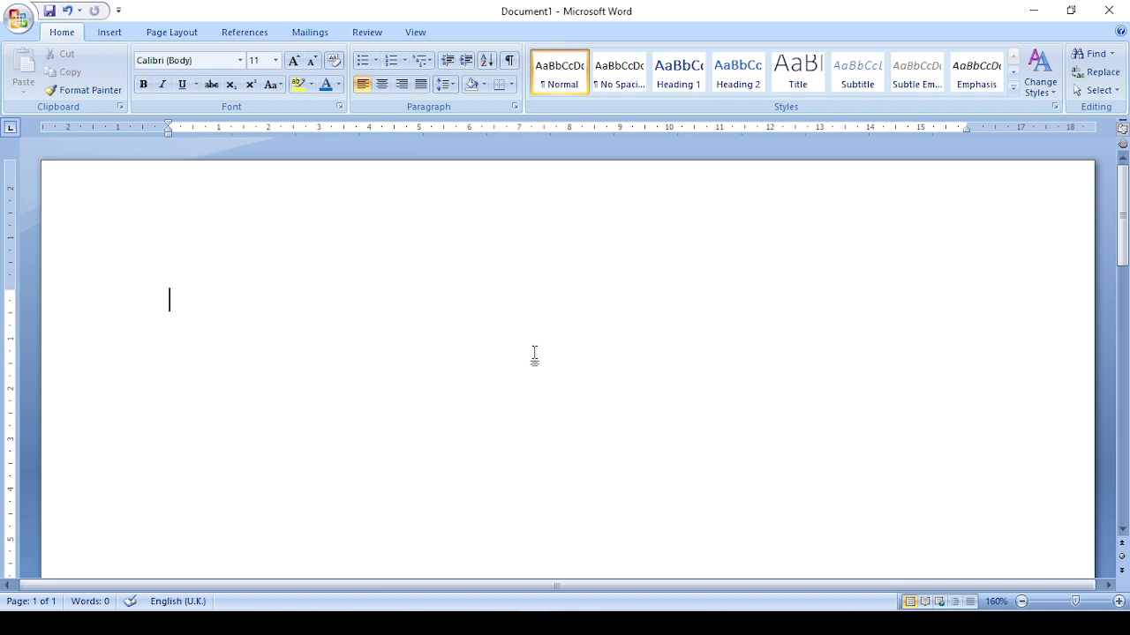
# Open the Insert tab's Table grid in the blank Document1 to pick a 5x6 size.
pyautogui.click(110, 35)
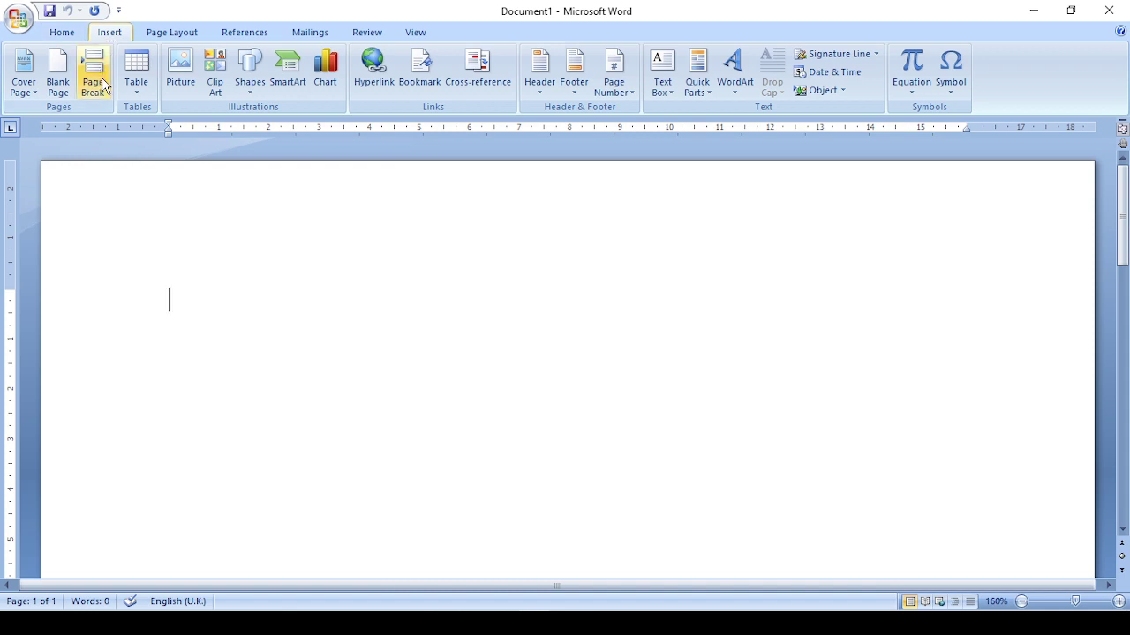
pyautogui.click(129, 88)
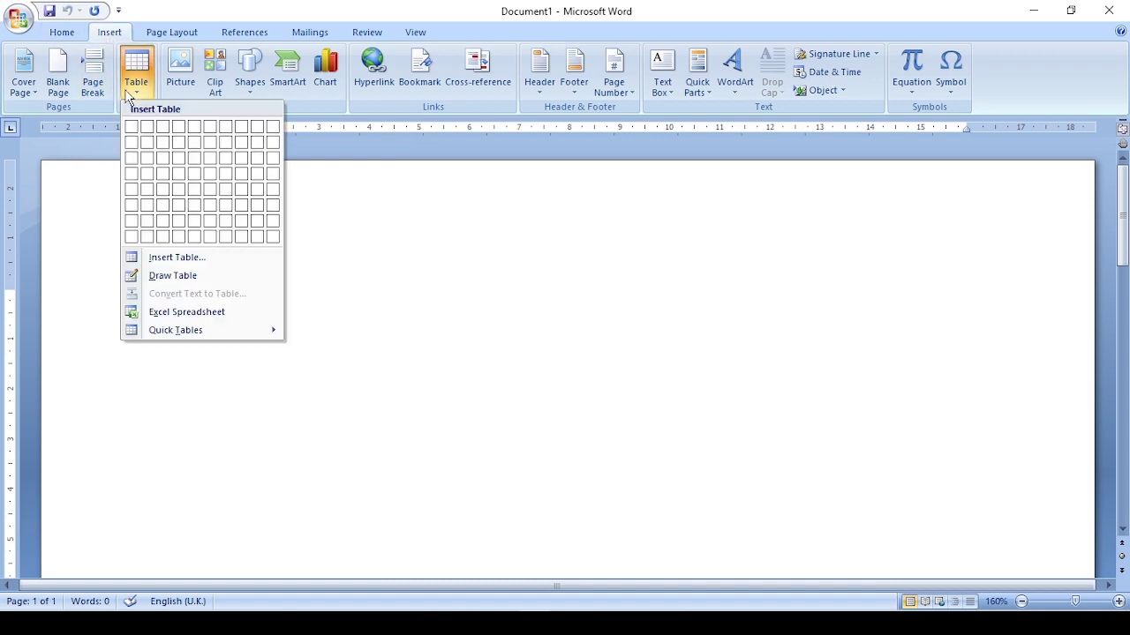
# Insert the 5x6 table and practise selecting its first column, top-row cells and whole table.
pyautogui.click(196, 210)
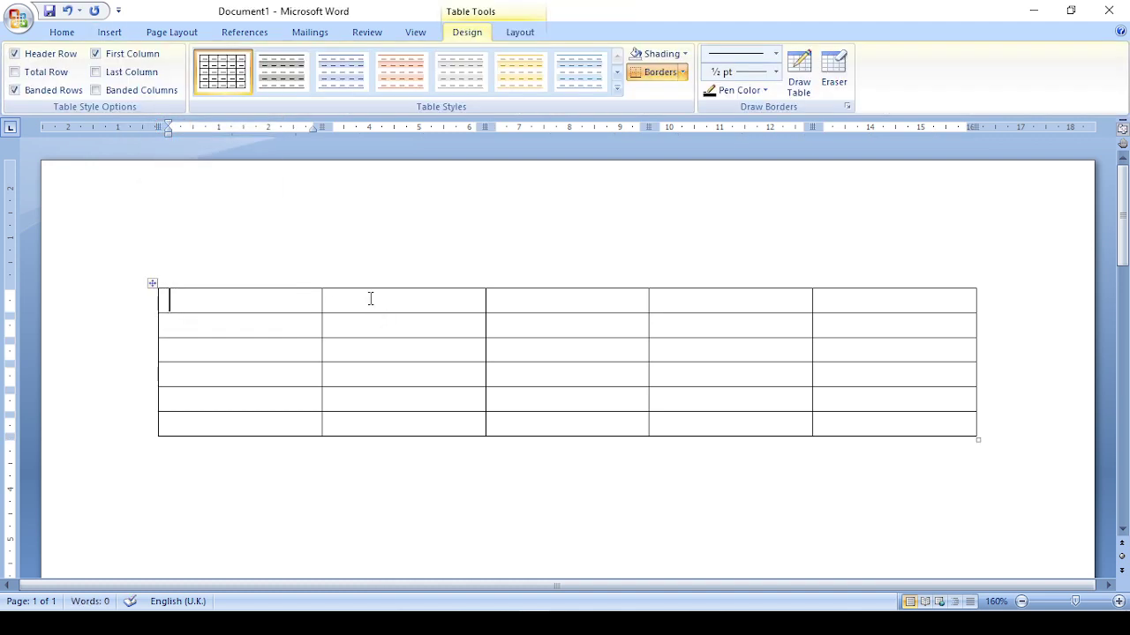
pyautogui.click(251, 288)
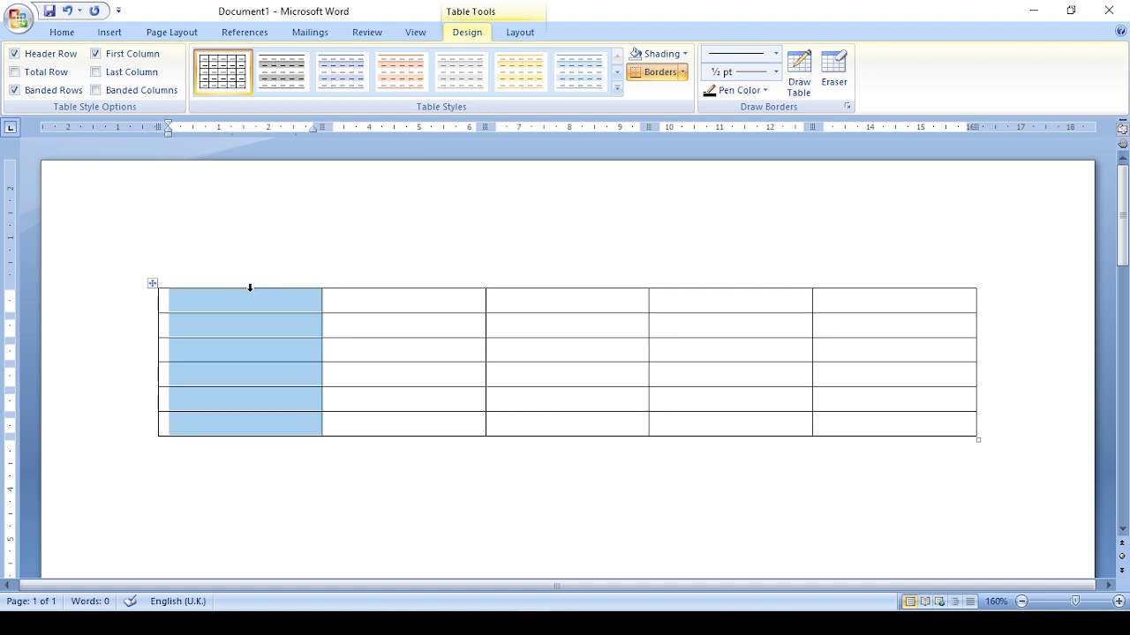
pyautogui.click(368, 400)
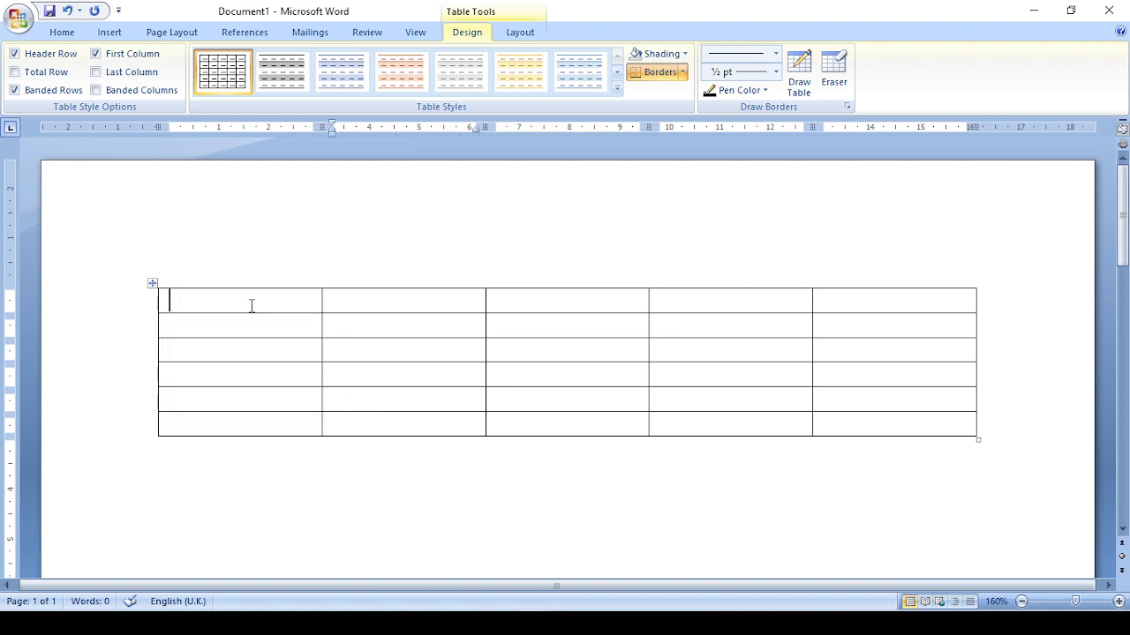
pyautogui.moveTo(255, 310)
pyautogui.mouseDown()
pyautogui.moveTo(688, 301)
pyautogui.moveTo(883, 423)
pyautogui.mouseUp()
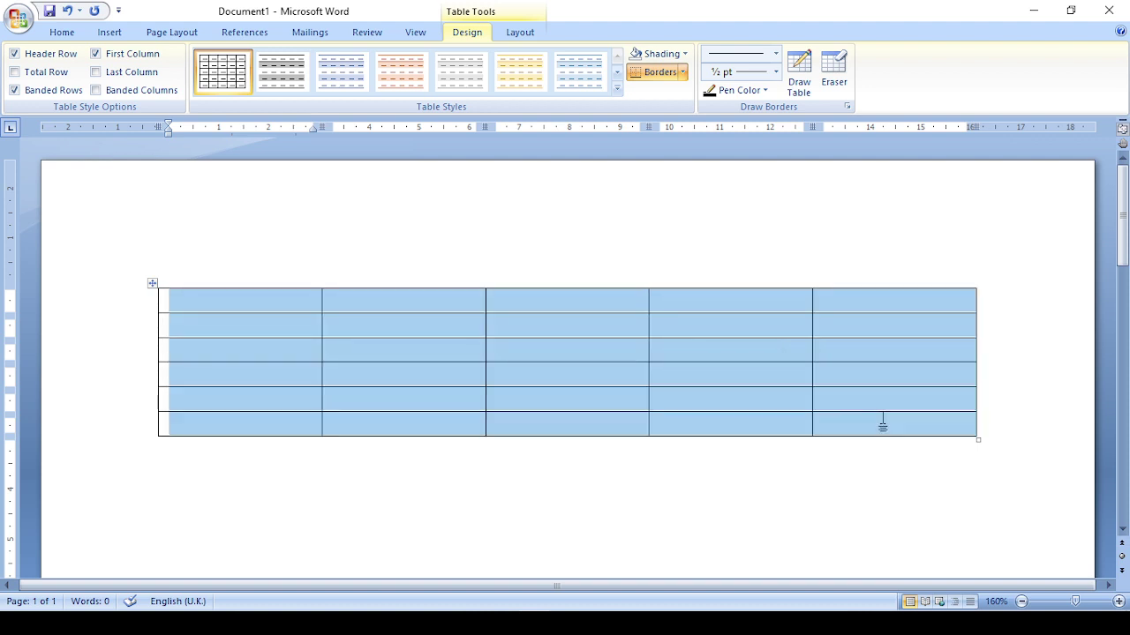
pyautogui.click(882, 424)
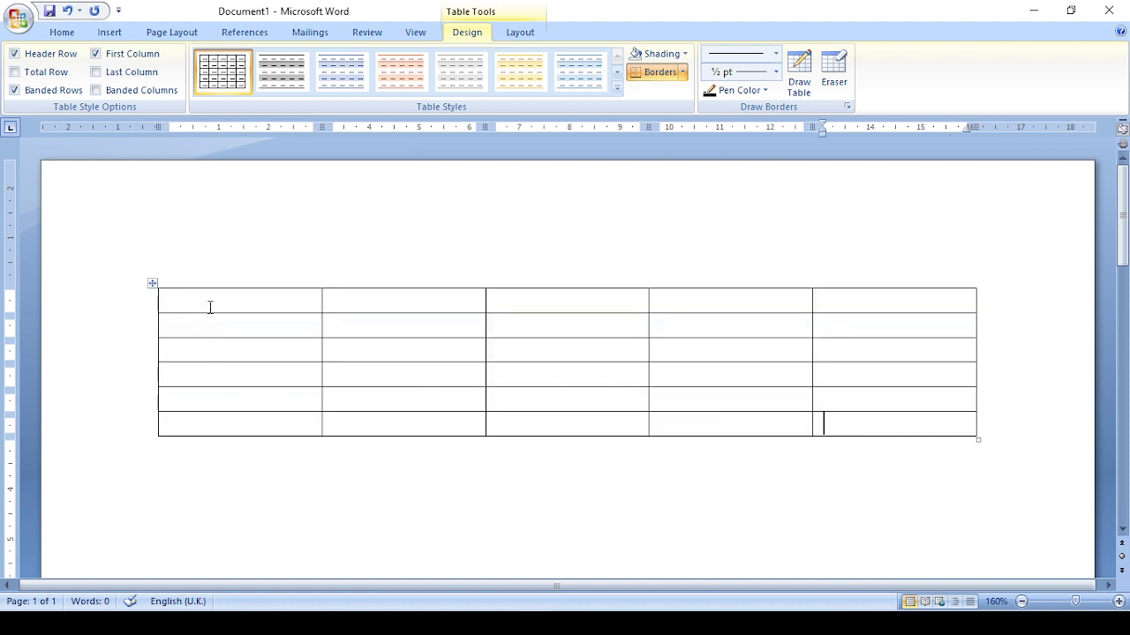
pyautogui.moveTo(210, 306); pyautogui.dragTo(890, 425)
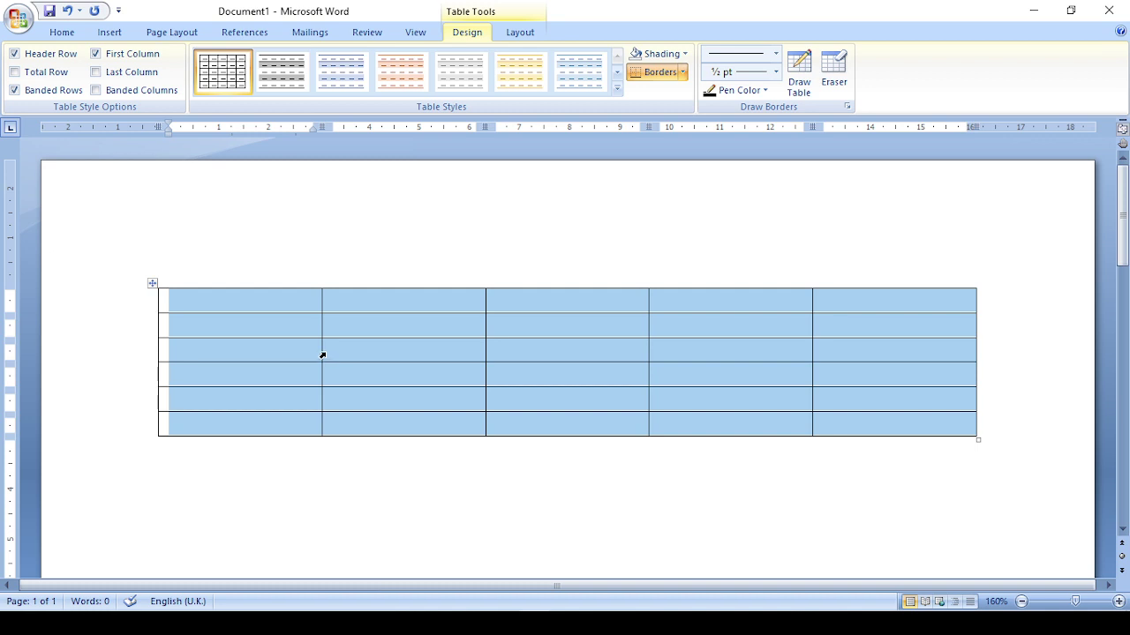
# After browsing Home, Layout and the table context menu, drag the top row taller and select all rows.
pyautogui.click(63, 33)
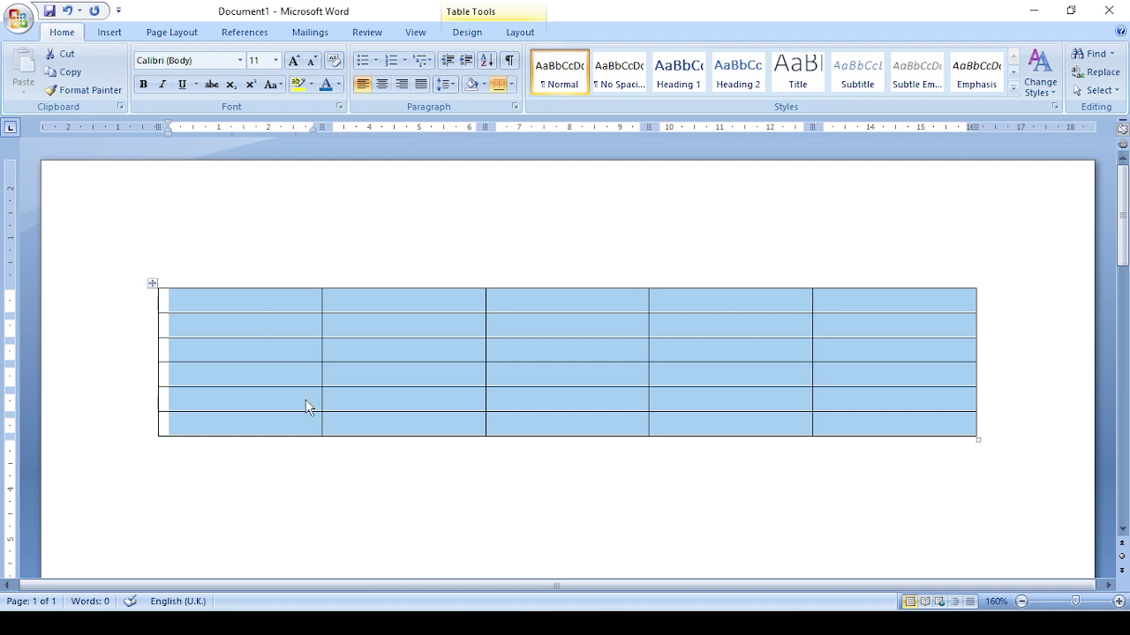
pyautogui.click(153, 32)
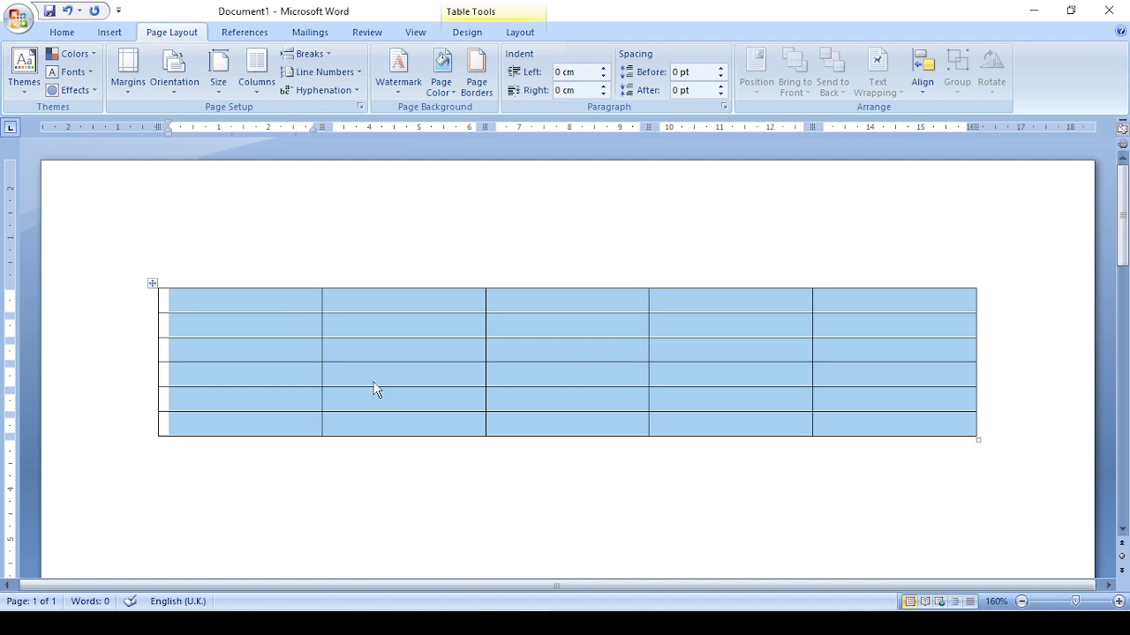
pyautogui.rightClick(293, 366)
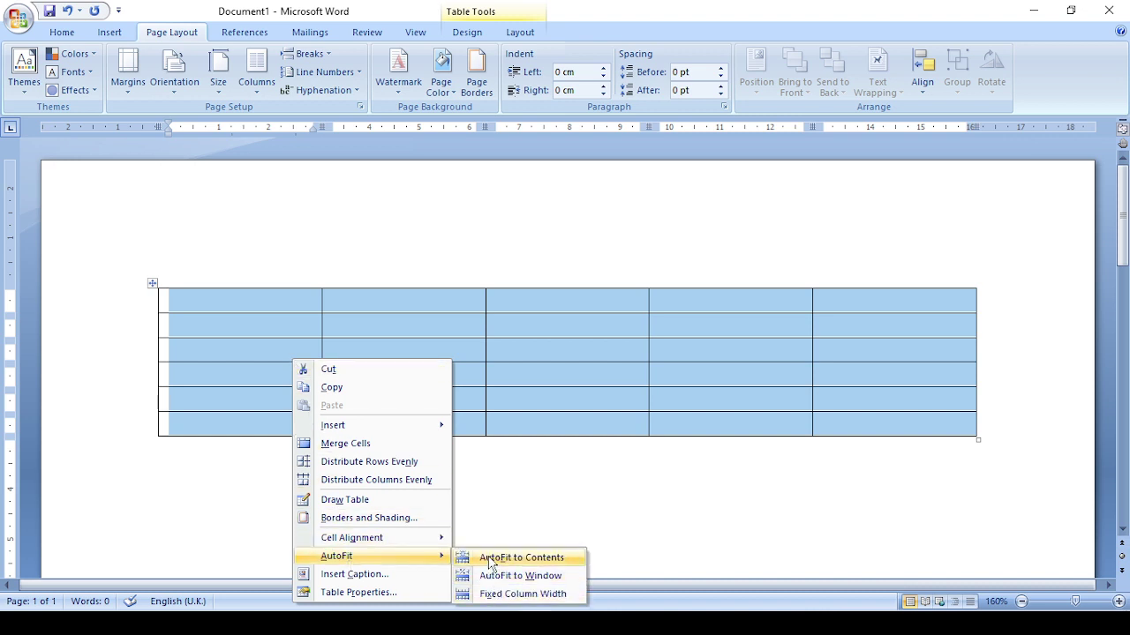
pyautogui.moveTo(370, 537)
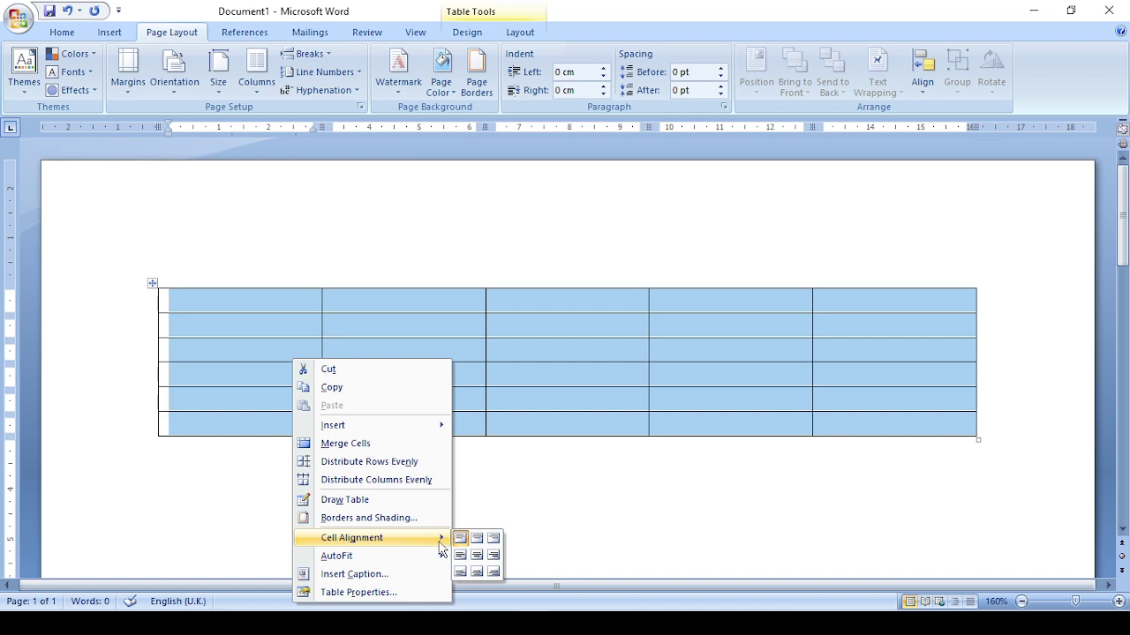
pyautogui.click(227, 497)
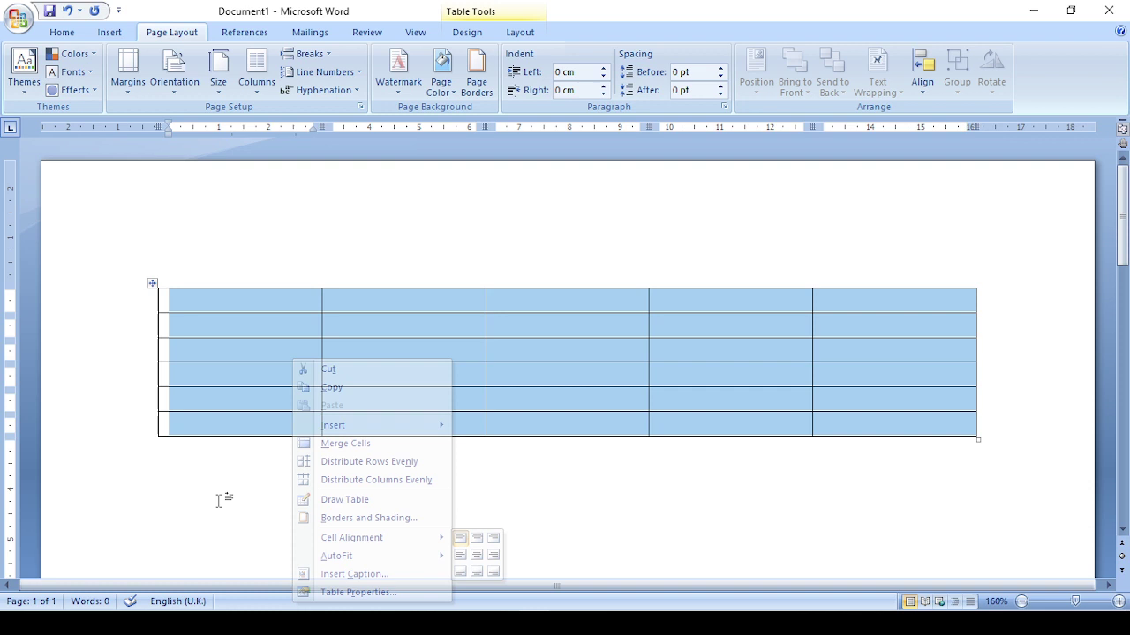
pyautogui.click(277, 398)
pyautogui.moveTo(240, 313)
pyautogui.mouseDown()
pyautogui.moveTo(243, 355)
pyautogui.moveTo(247, 327)
pyautogui.mouseUp()
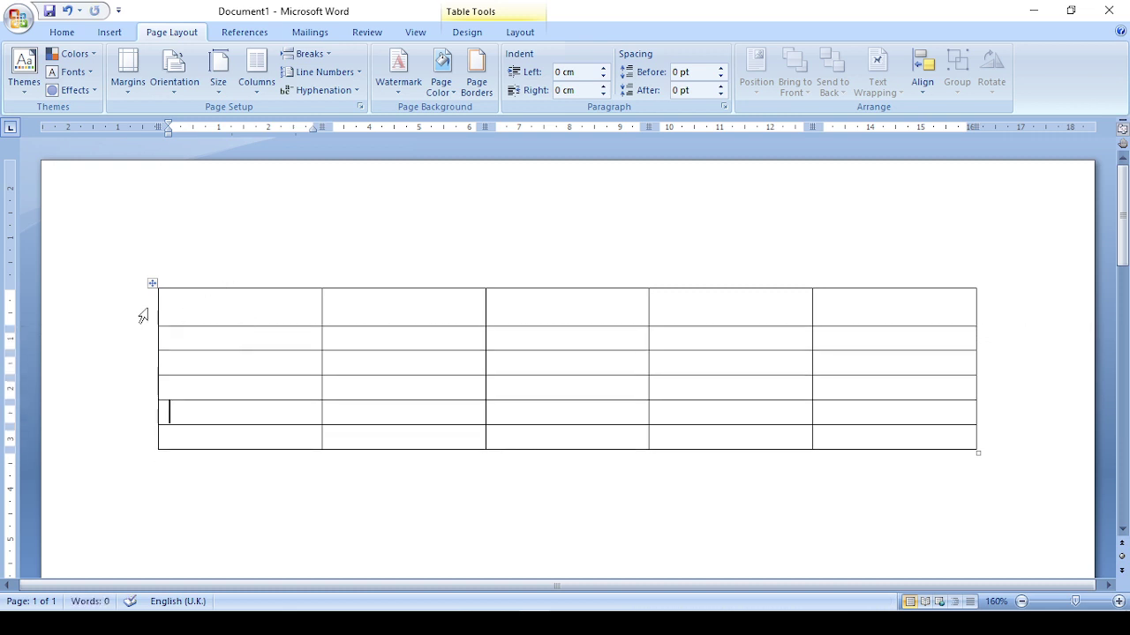
pyautogui.moveTo(143, 312); pyautogui.dragTo(126, 438)
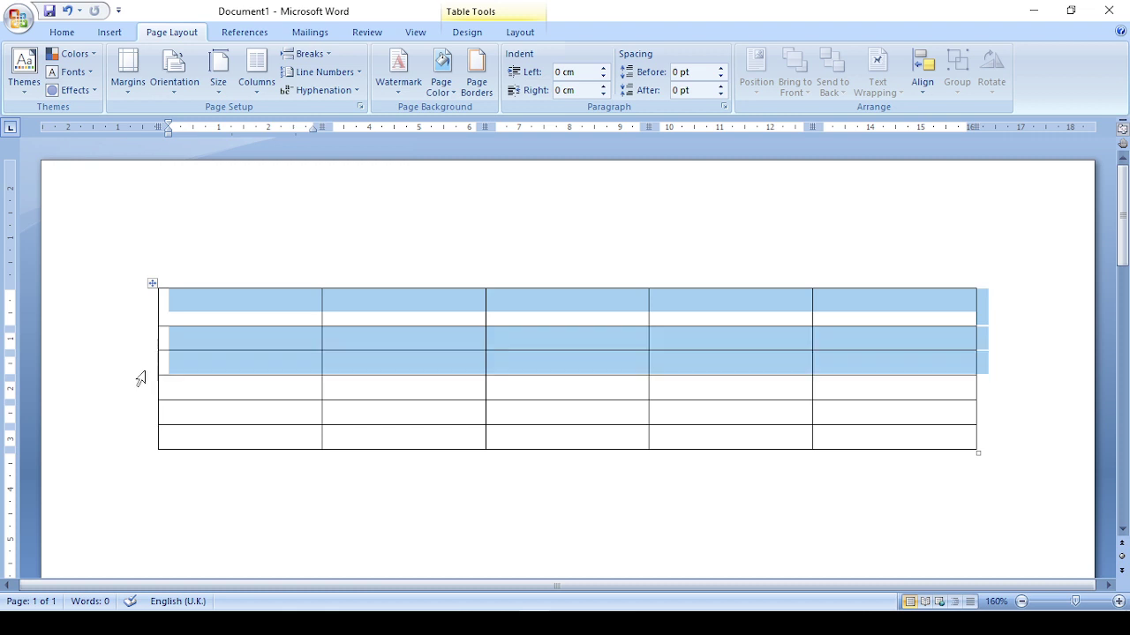
# Raise the Layout Height spinner until all table rows are 1 cm tall, then click into the first cell.
pyautogui.click(517, 35)
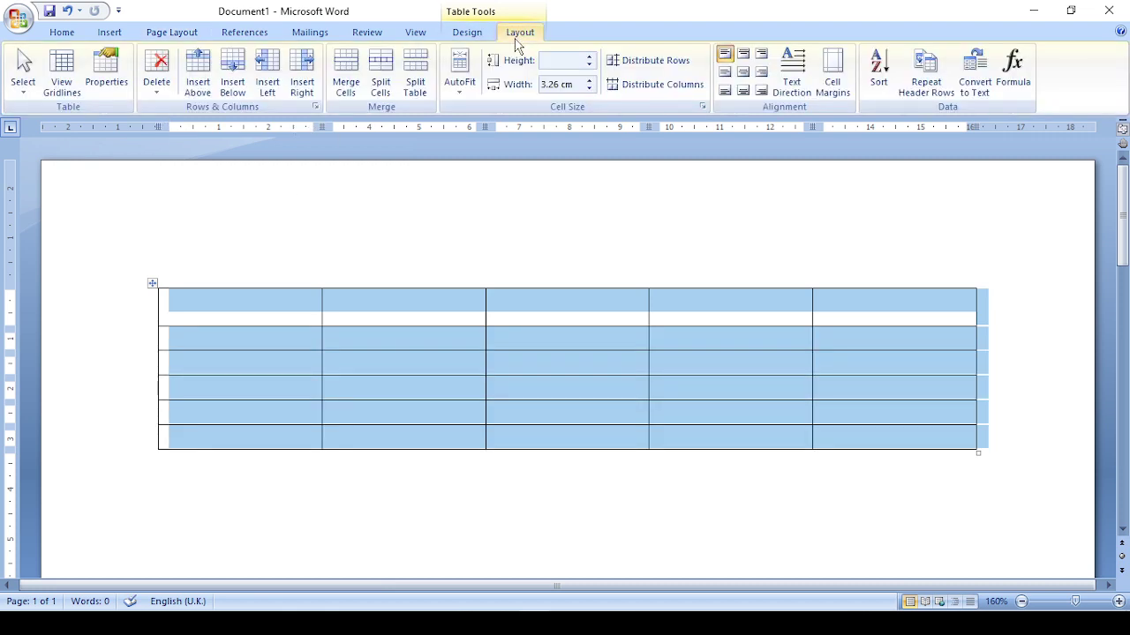
pyautogui.click(552, 60)
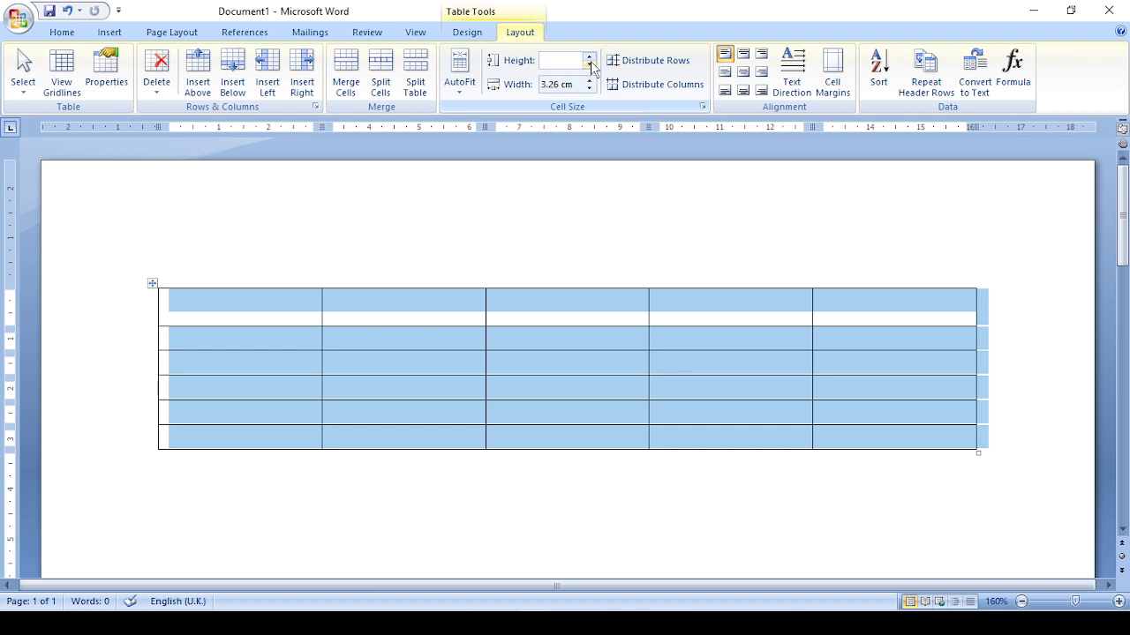
pyautogui.click(588, 66)
pyautogui.click(590, 56)
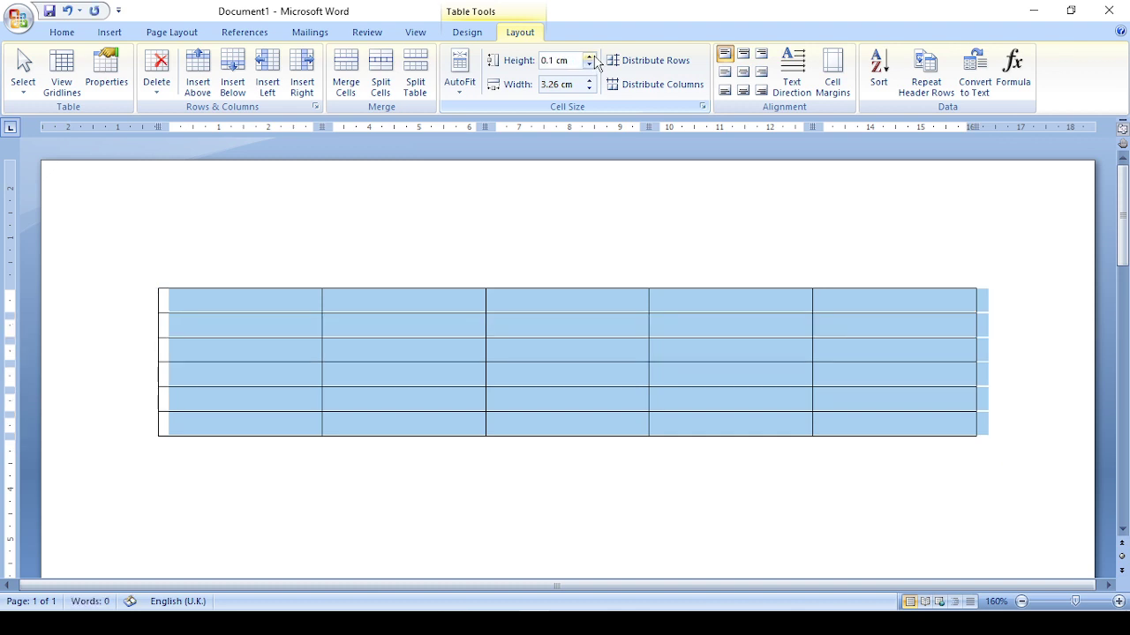
pyautogui.click(590, 56)
pyautogui.click(589, 56)
pyautogui.click(590, 57)
pyautogui.click(589, 56)
pyautogui.click(589, 56)
pyautogui.click(589, 57)
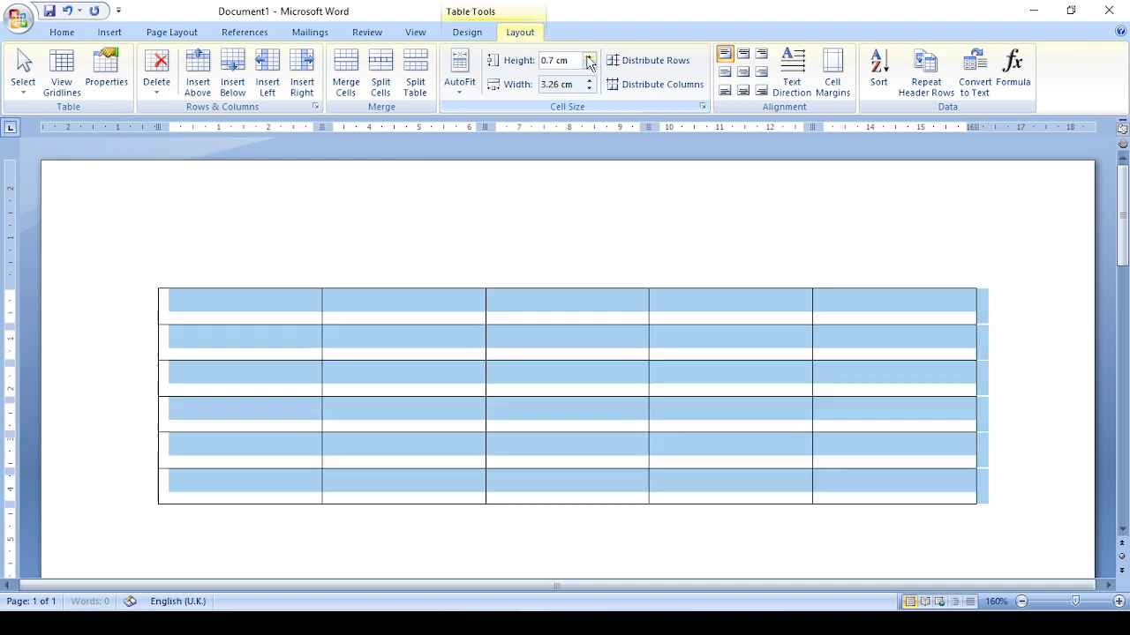
pyautogui.click(589, 56)
pyautogui.click(589, 57)
pyautogui.click(590, 57)
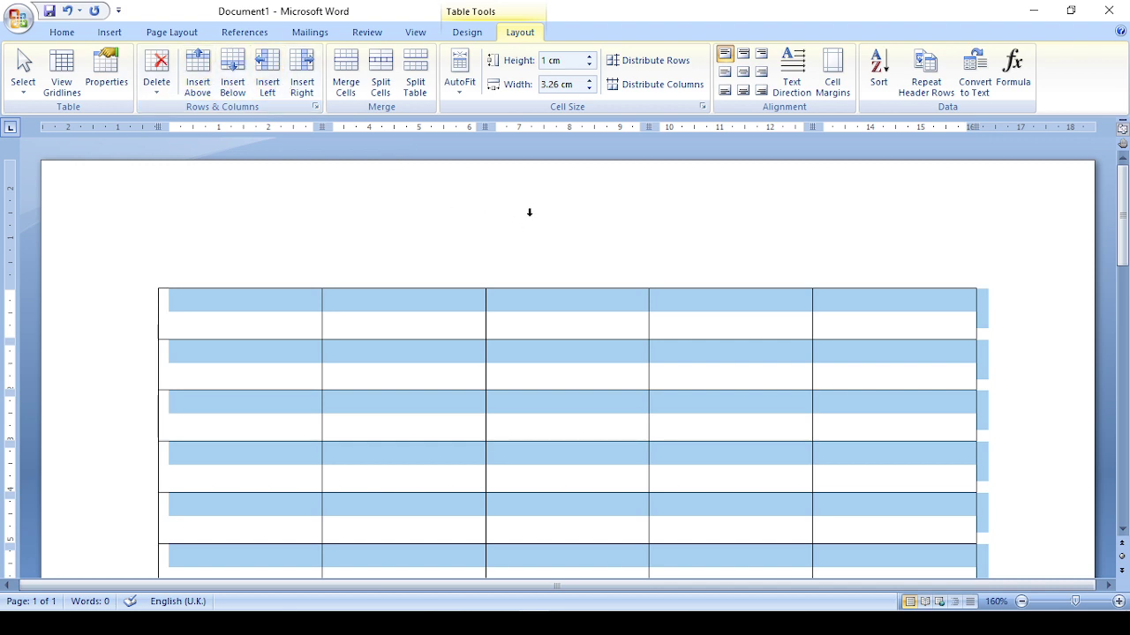
pyautogui.click(565, 230)
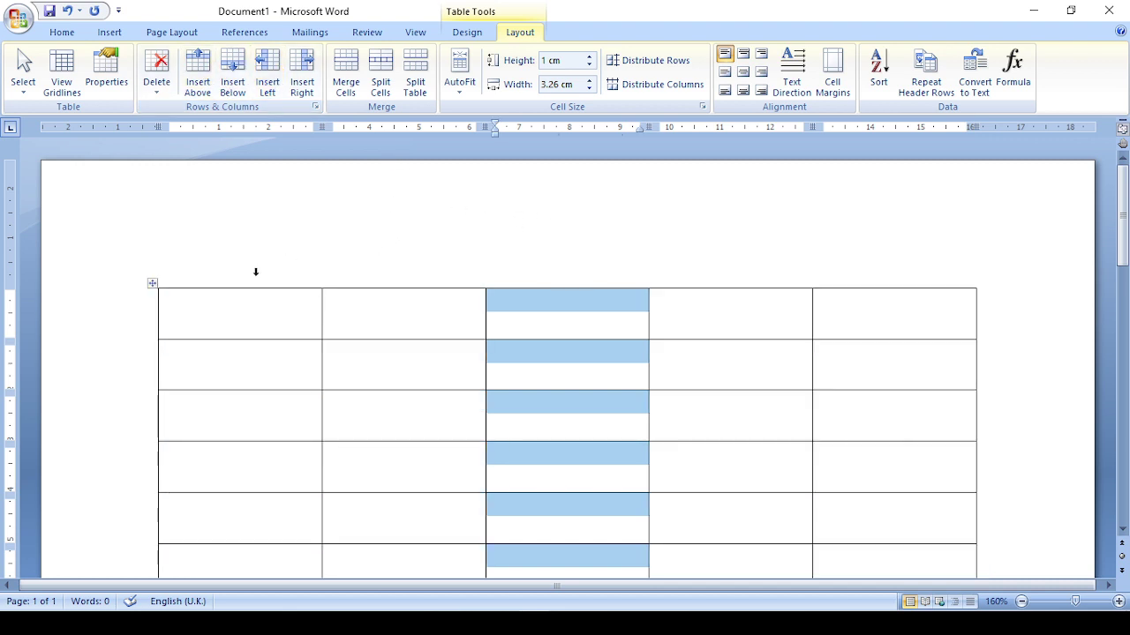
pyautogui.click(232, 314)
# Select the top row's five cells and merge them into one with the right-click Merge Cells command.
pyautogui.click(62, 32)
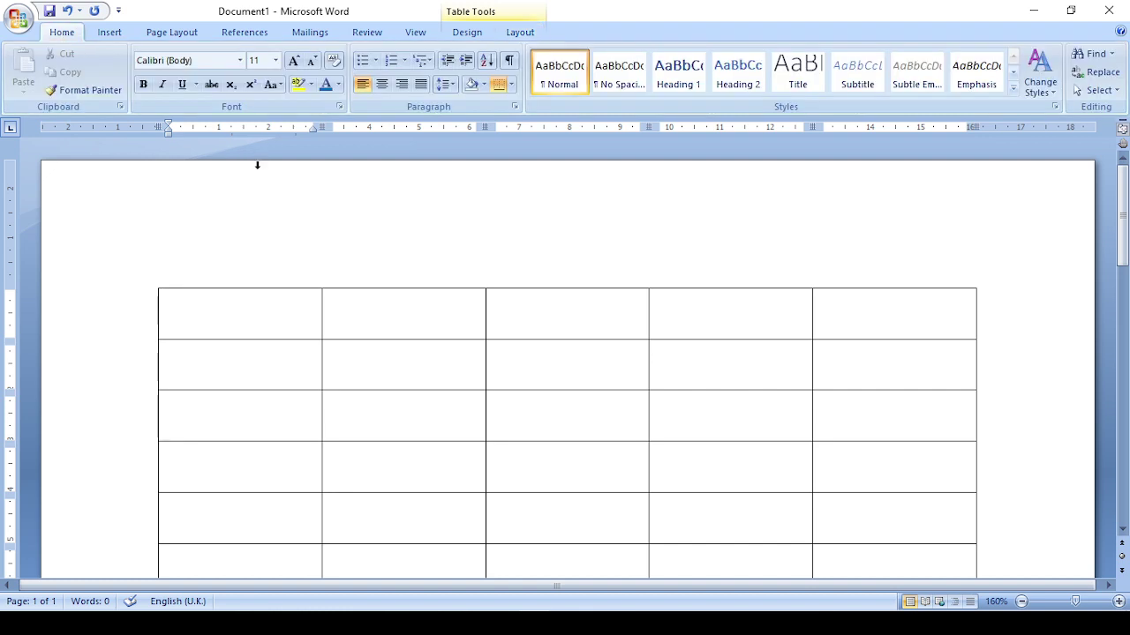
pyautogui.scroll(-2, 254, 164)
pyautogui.scroll(1, 358, 267)
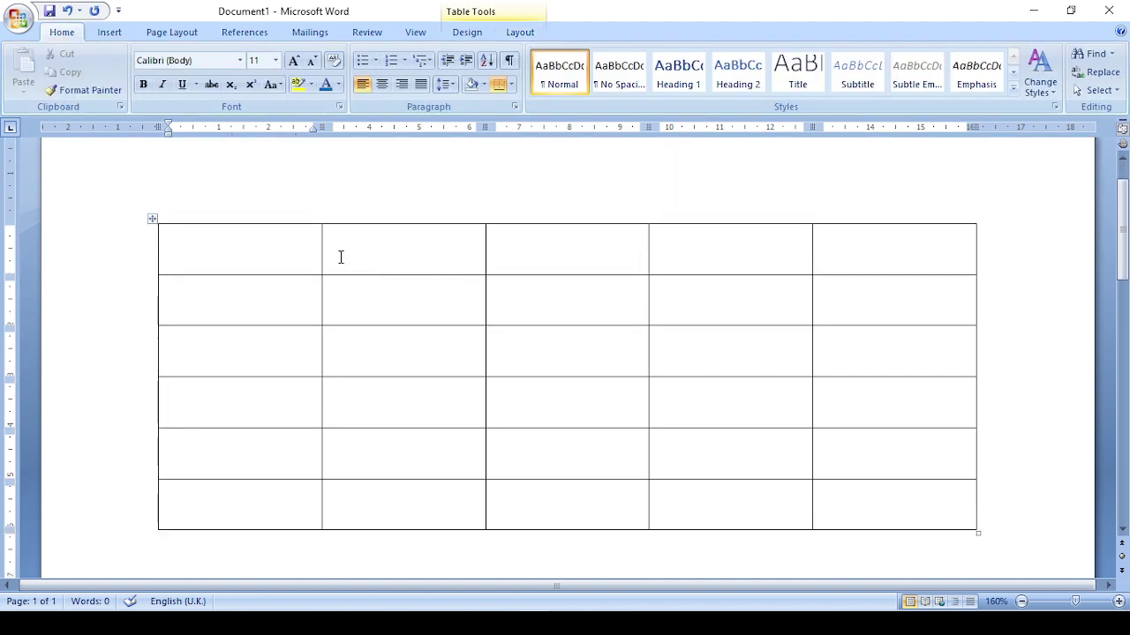
pyautogui.doubleClick(297, 251)
pyautogui.moveTo(852, 252); pyautogui.dragTo(277, 252)
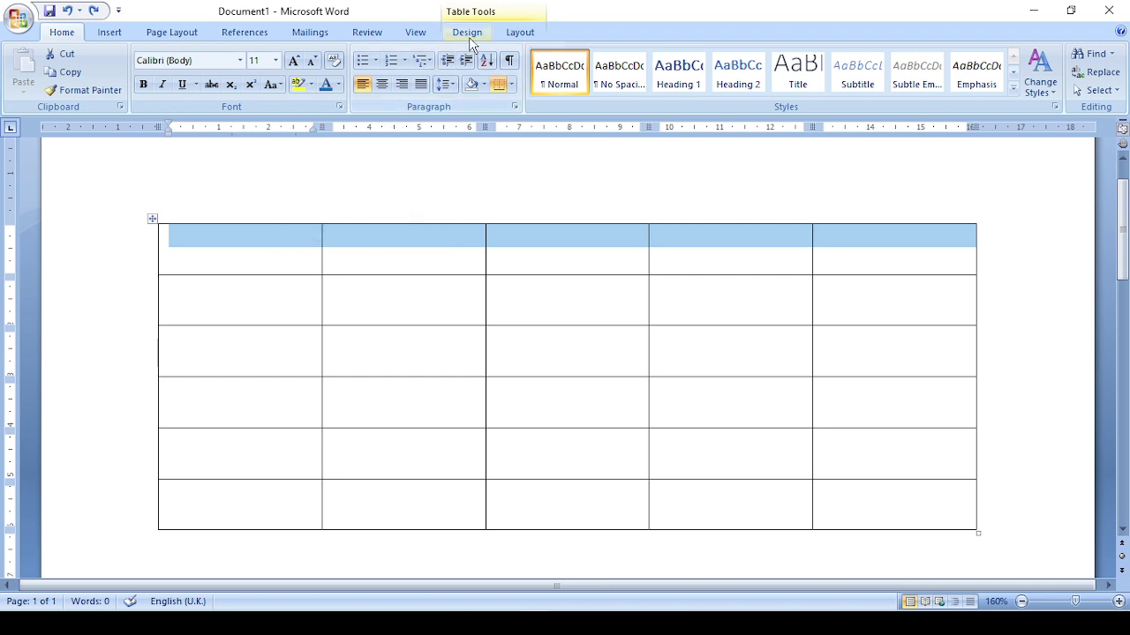
pyautogui.click(518, 32)
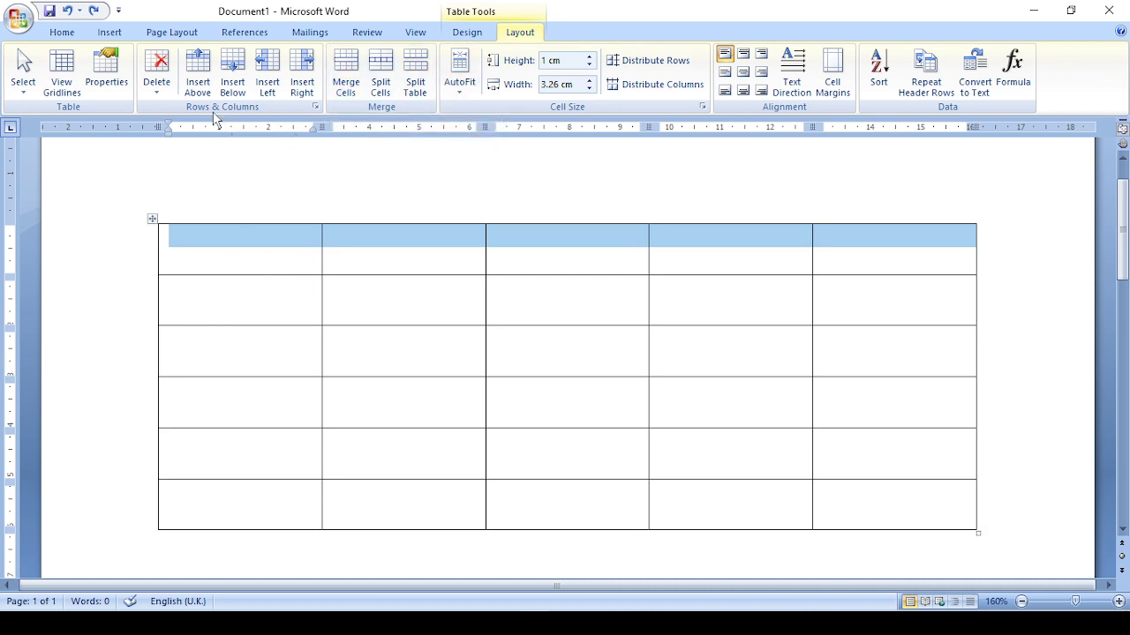
pyautogui.rightClick(213, 253)
pyautogui.click(246, 344)
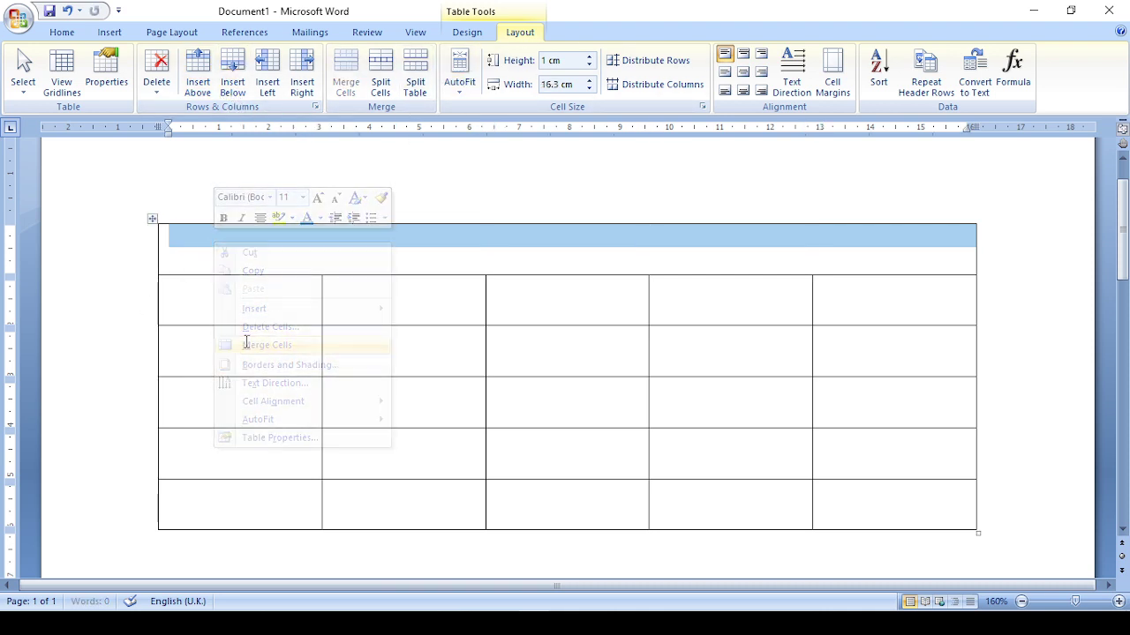
pyautogui.click(224, 345)
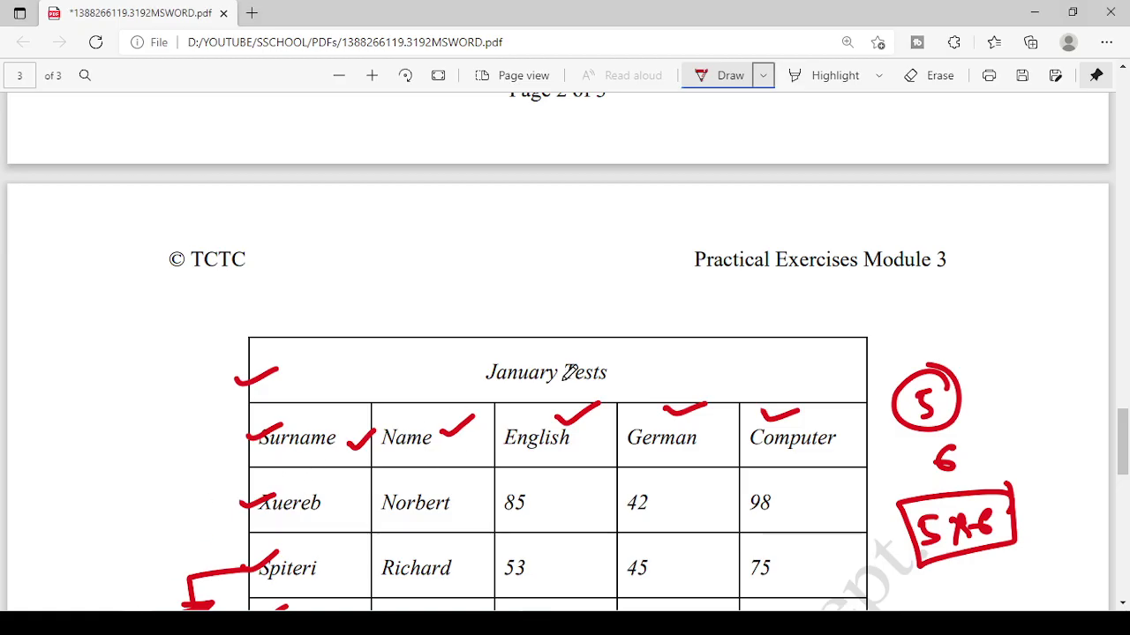
# Scroll down the exercise PDF in Edge to read the steps below the January Tests table.
pyautogui.scroll(-1, 528, 375)
pyautogui.scroll(-1, 514, 326)
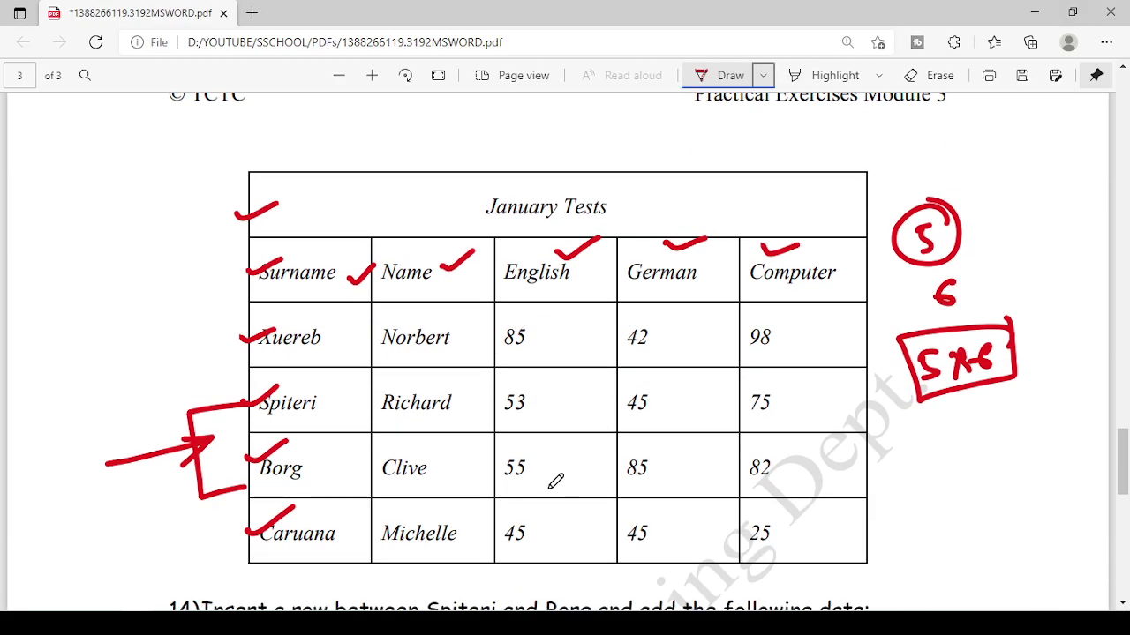
pyautogui.scroll(-2, 552, 479)
pyautogui.scroll(-1, 545, 466)
pyautogui.scroll(-1, 557, 458)
pyautogui.scroll(-1, 558, 458)
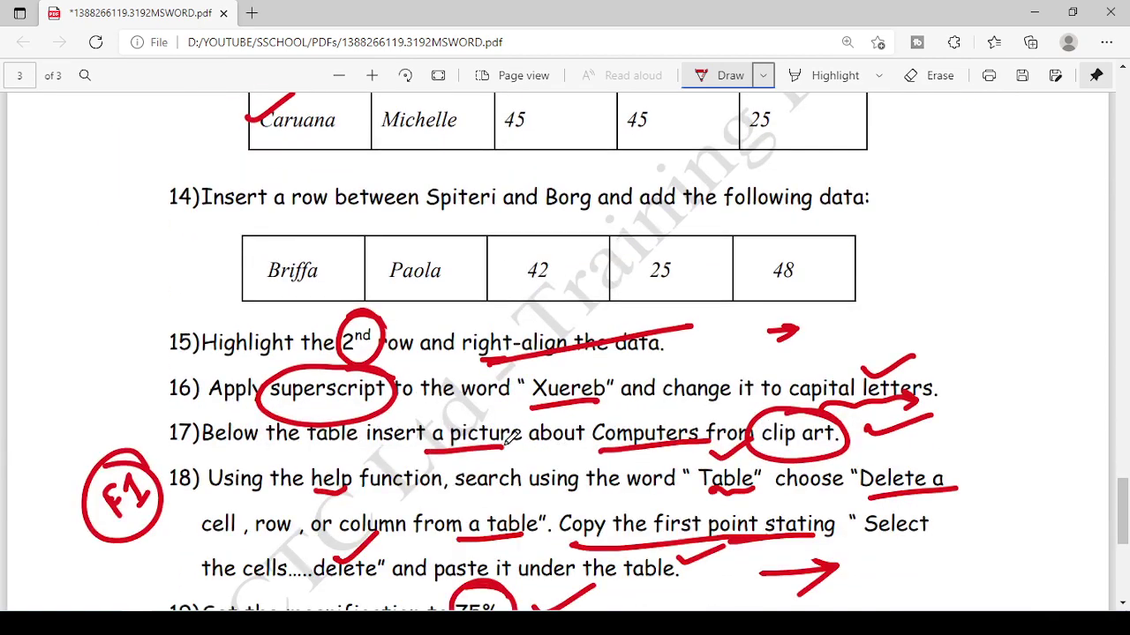
# Centre the January Tests title row of the table.
pyautogui.click(565, 554)
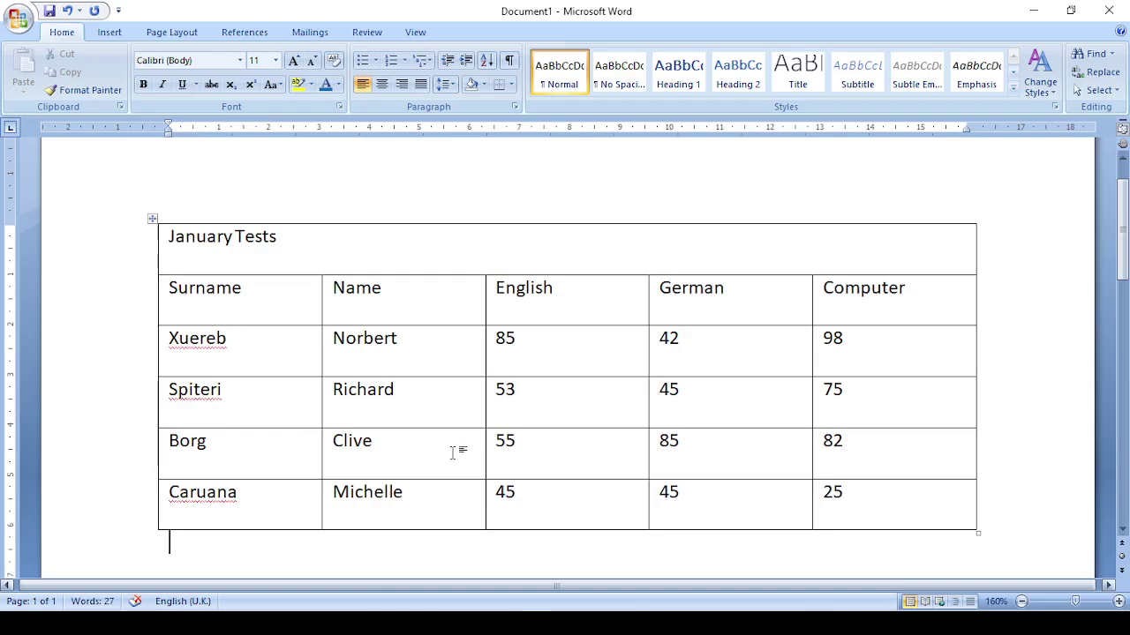
pyautogui.click(291, 261)
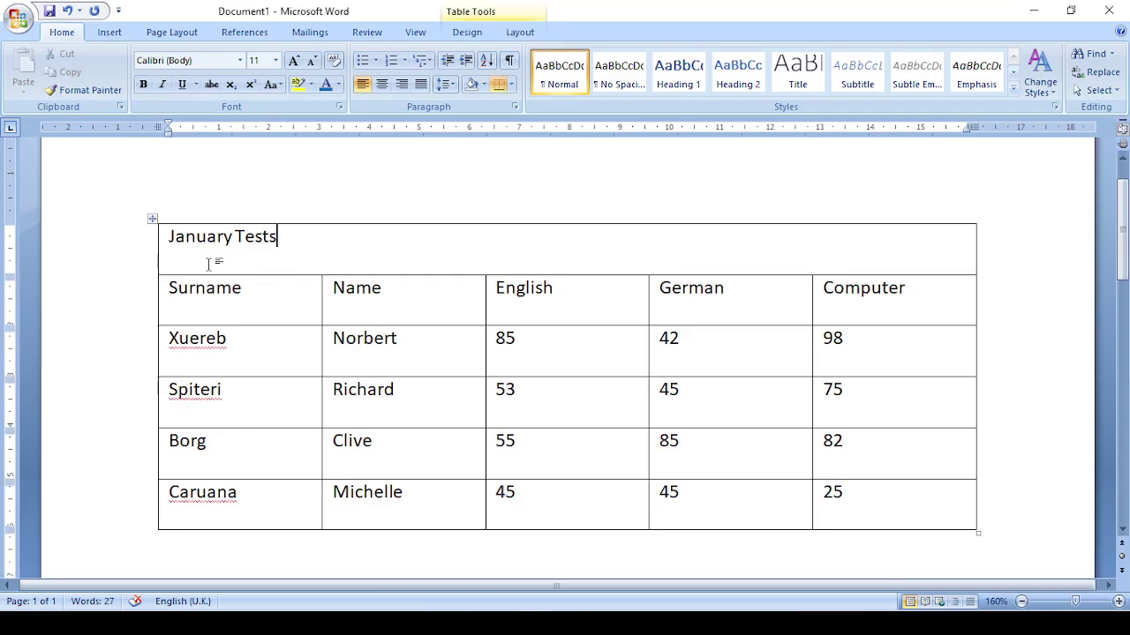
pyautogui.click(155, 600)
pyautogui.scroll(2, 291, 344)
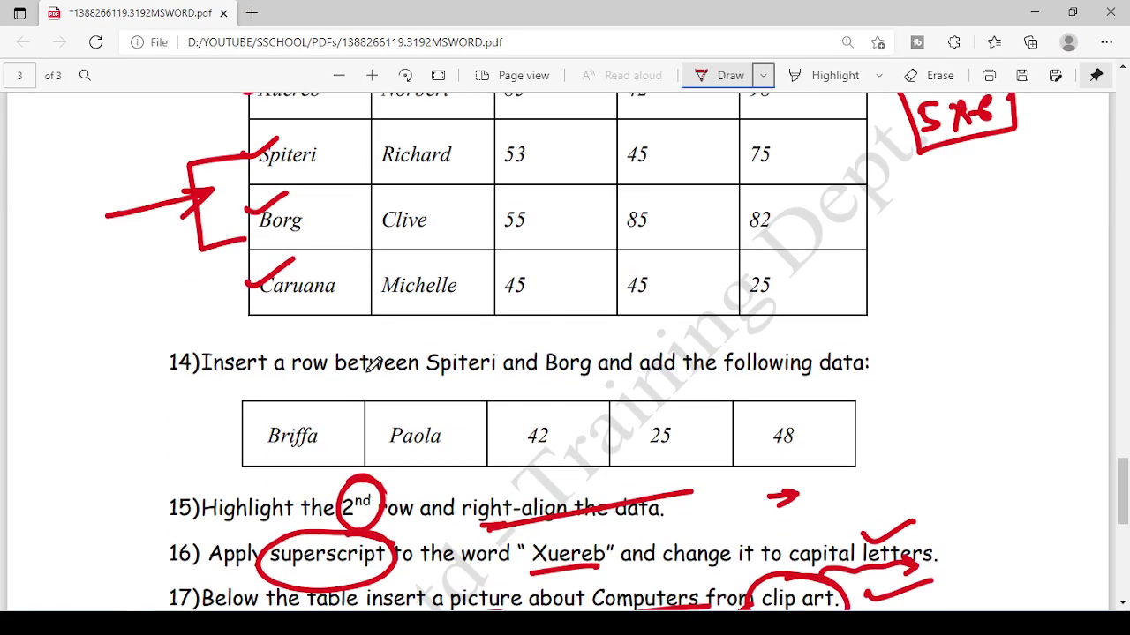
pyautogui.scroll(2, 353, 353)
pyautogui.scroll(1, 366, 340)
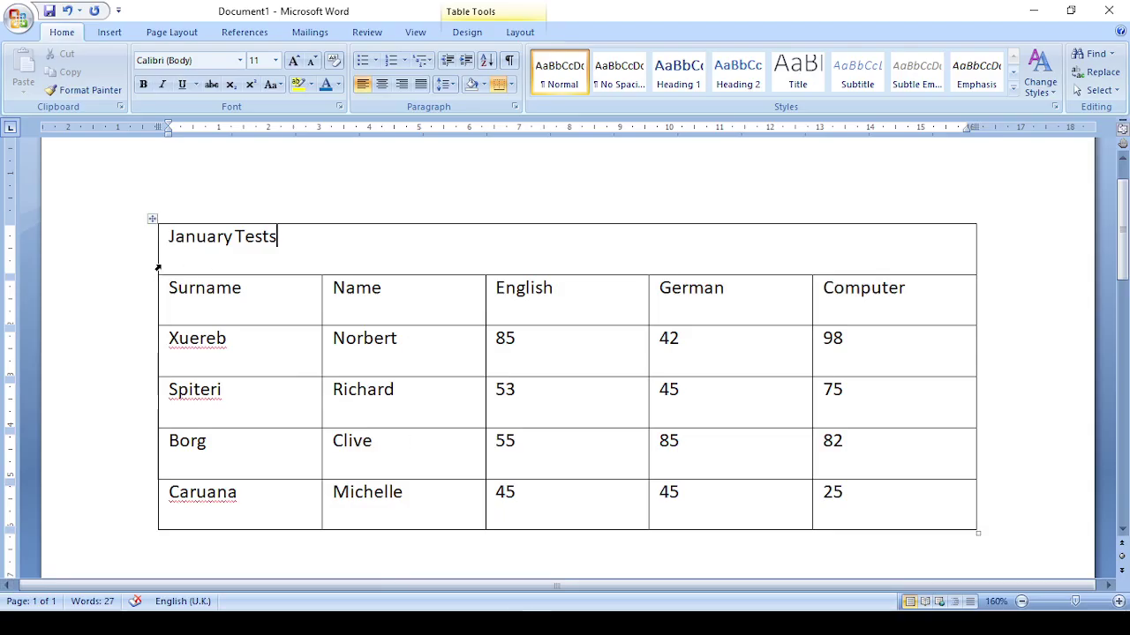
pyautogui.click(157, 265)
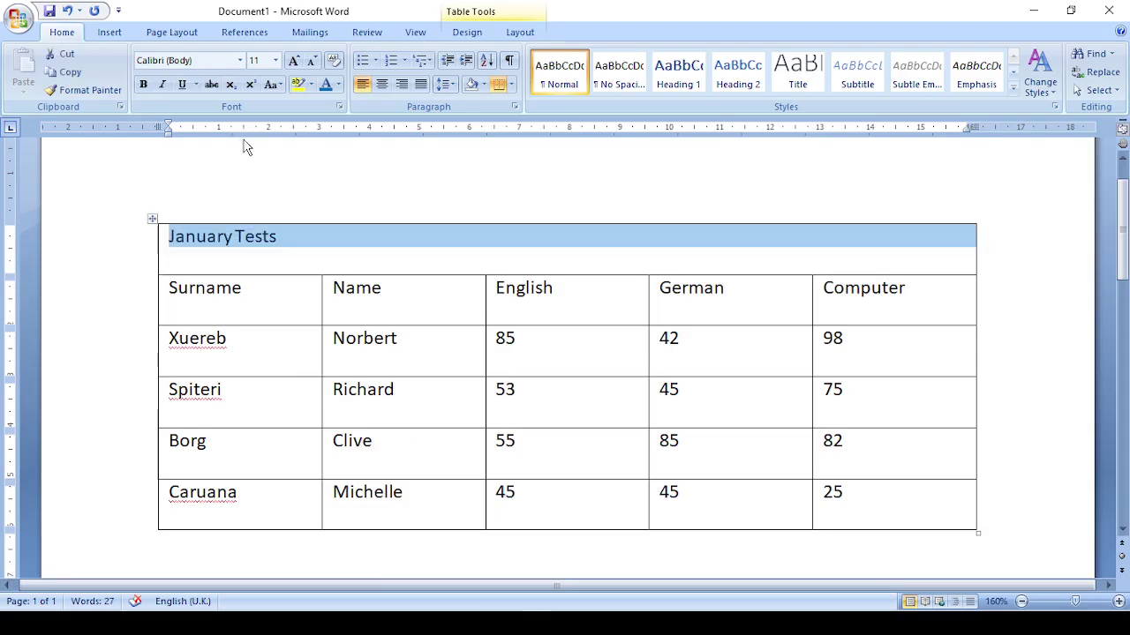
pyautogui.click(381, 85)
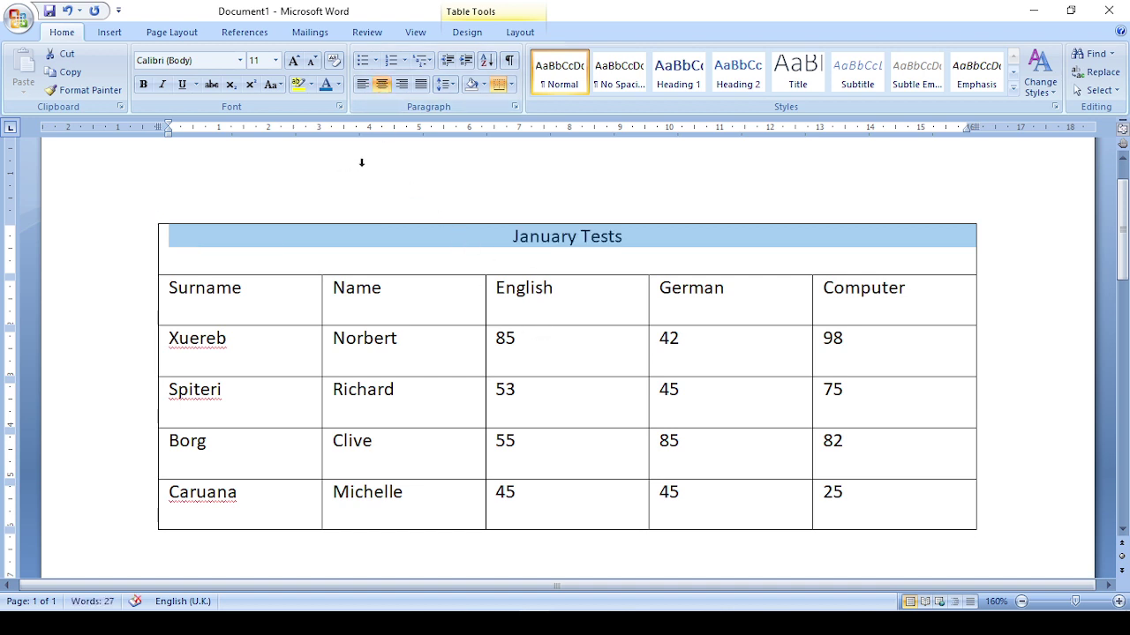
# Right-align the Surname, Name, English, German, Computer header row.
pyautogui.moveTo(254, 297)
pyautogui.click(139, 309)
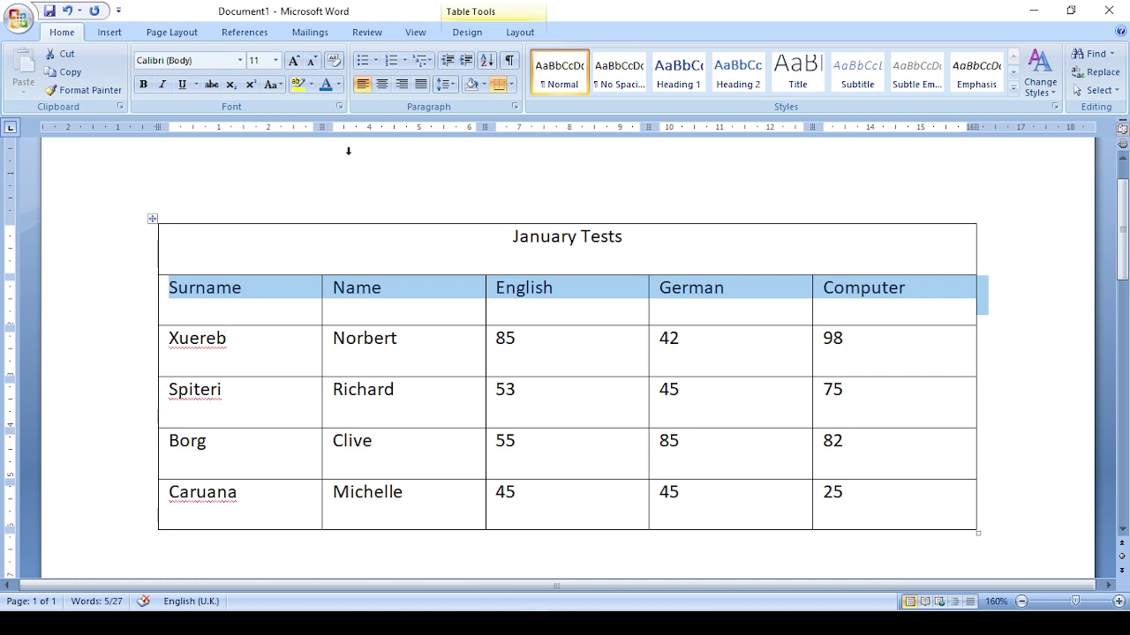
pyautogui.click(407, 84)
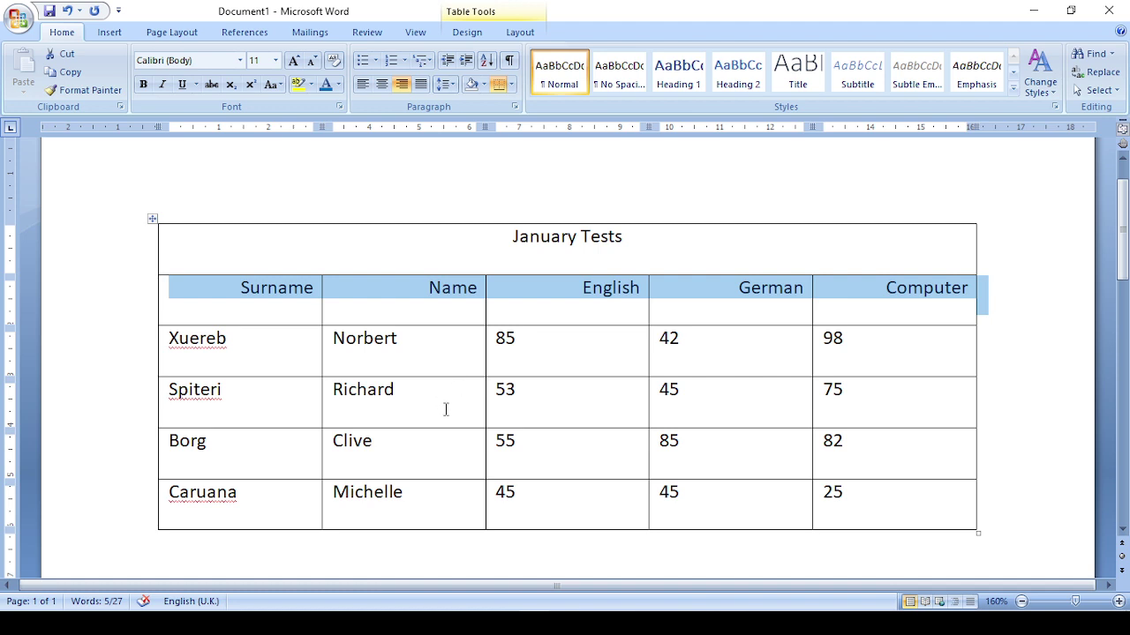
pyautogui.click(253, 368)
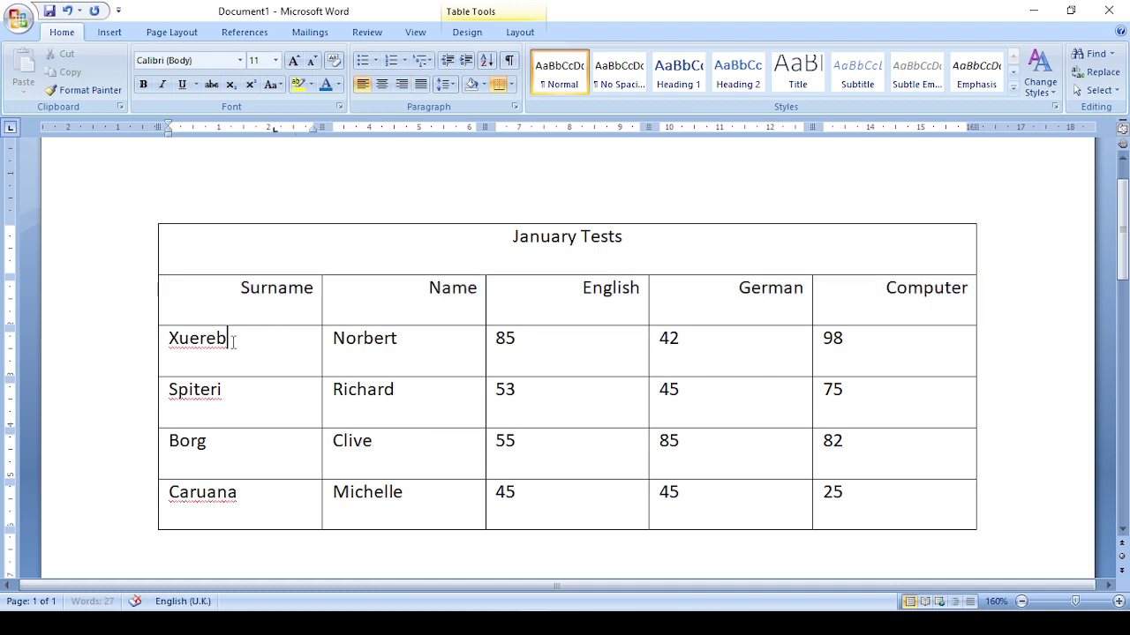
# Format the surname Xuereb as superscript in all capitals, so it reads XUEREB.
pyautogui.tripleClick(233, 341)
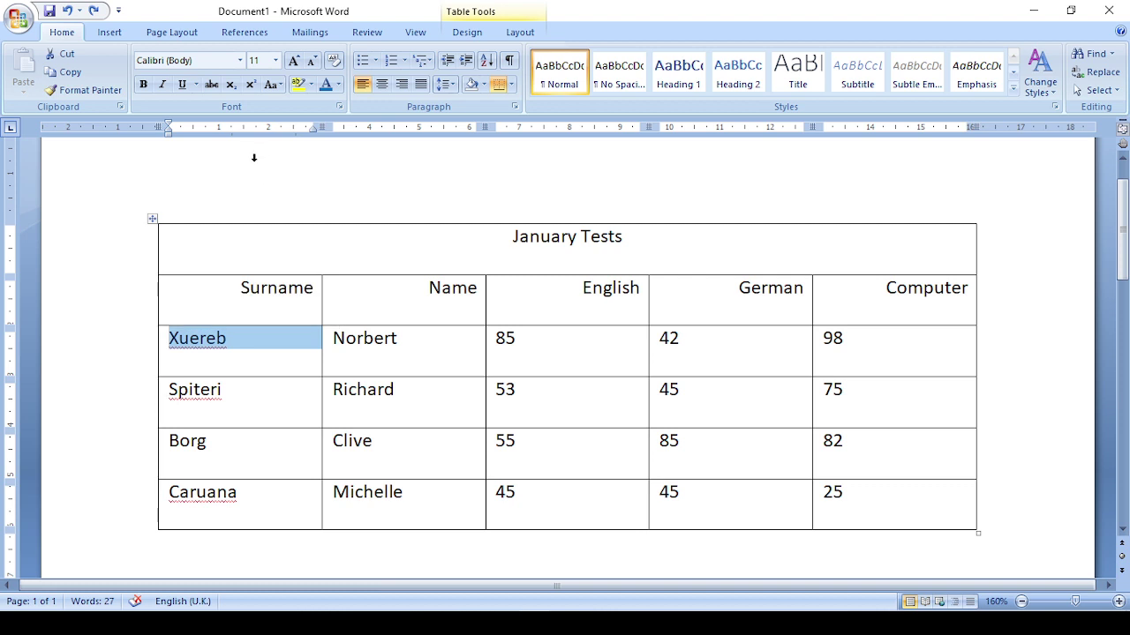
pyautogui.click(281, 84)
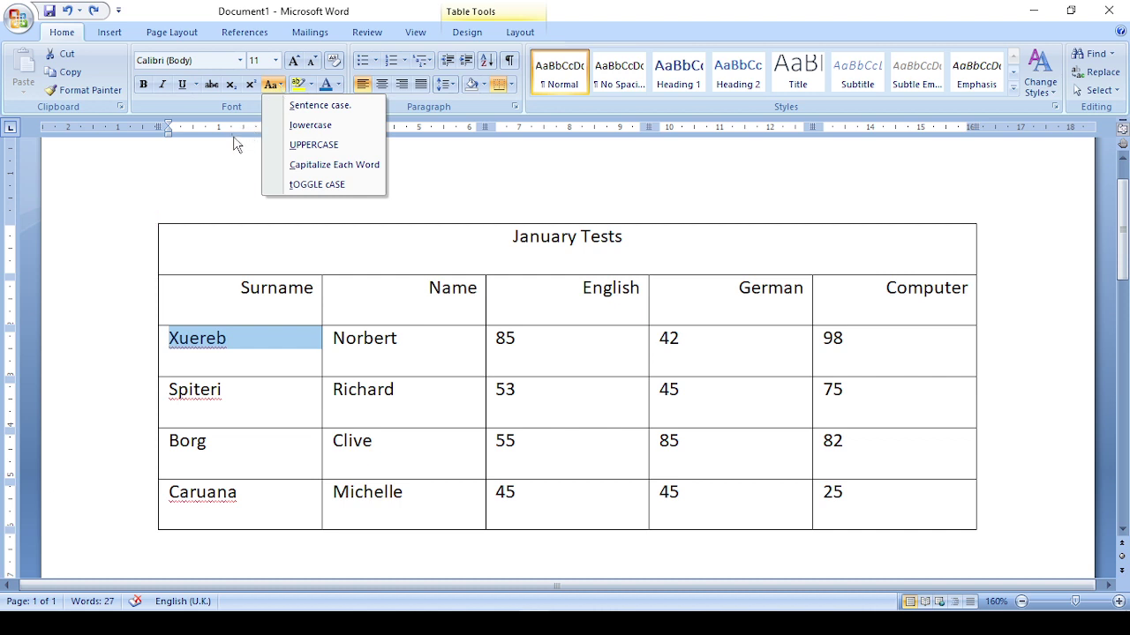
pyautogui.click(252, 85)
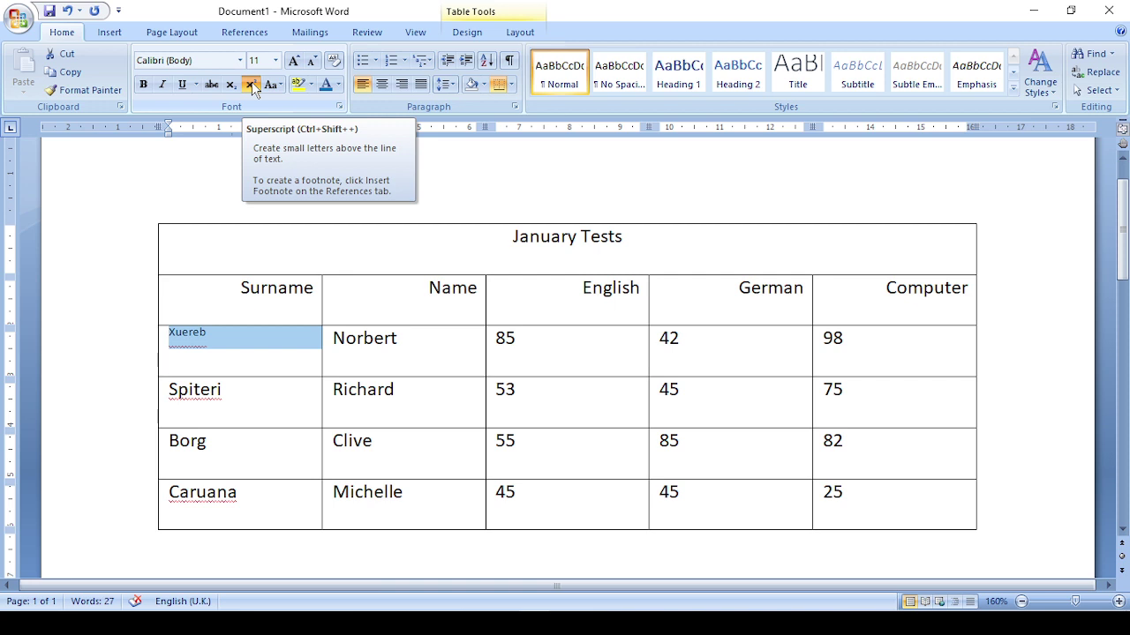
pyautogui.click(272, 85)
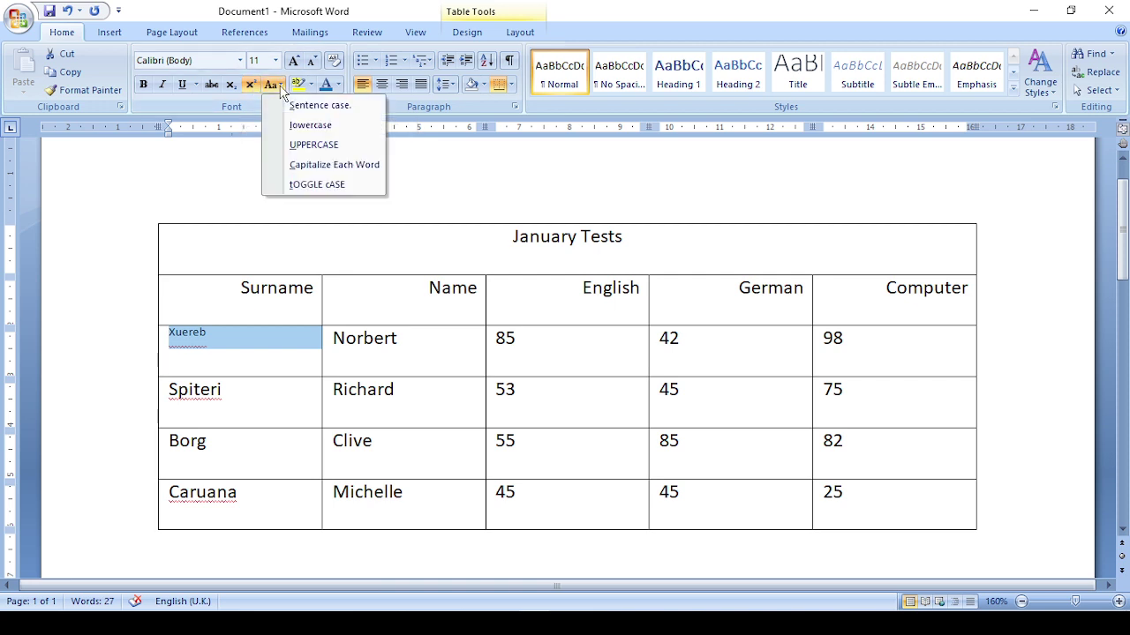
pyautogui.click(313, 145)
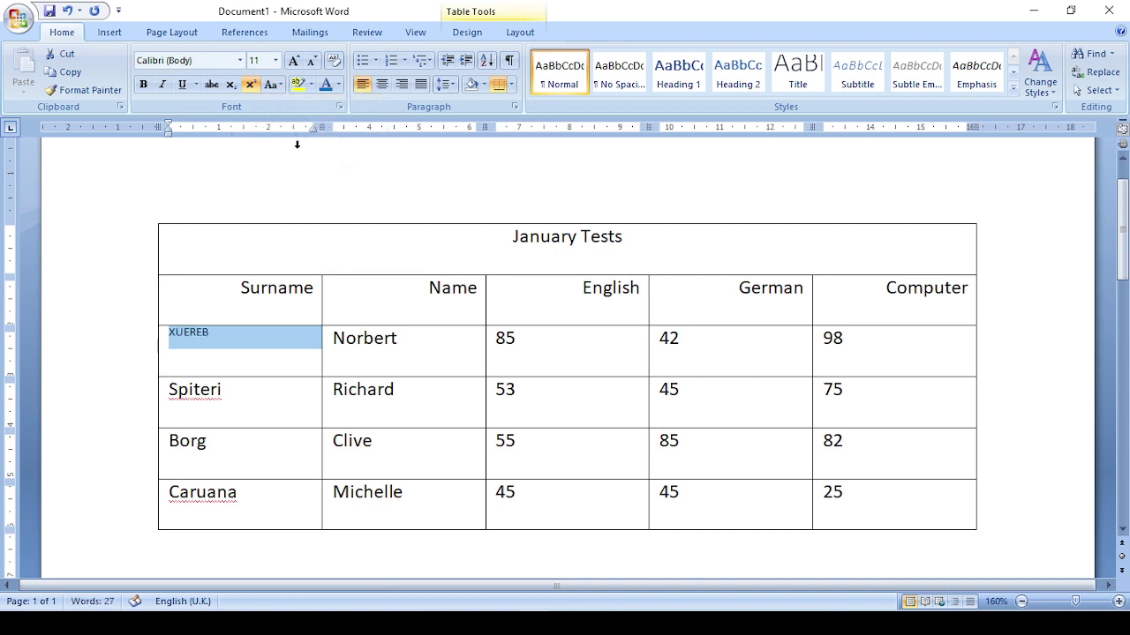
pyautogui.click(243, 339)
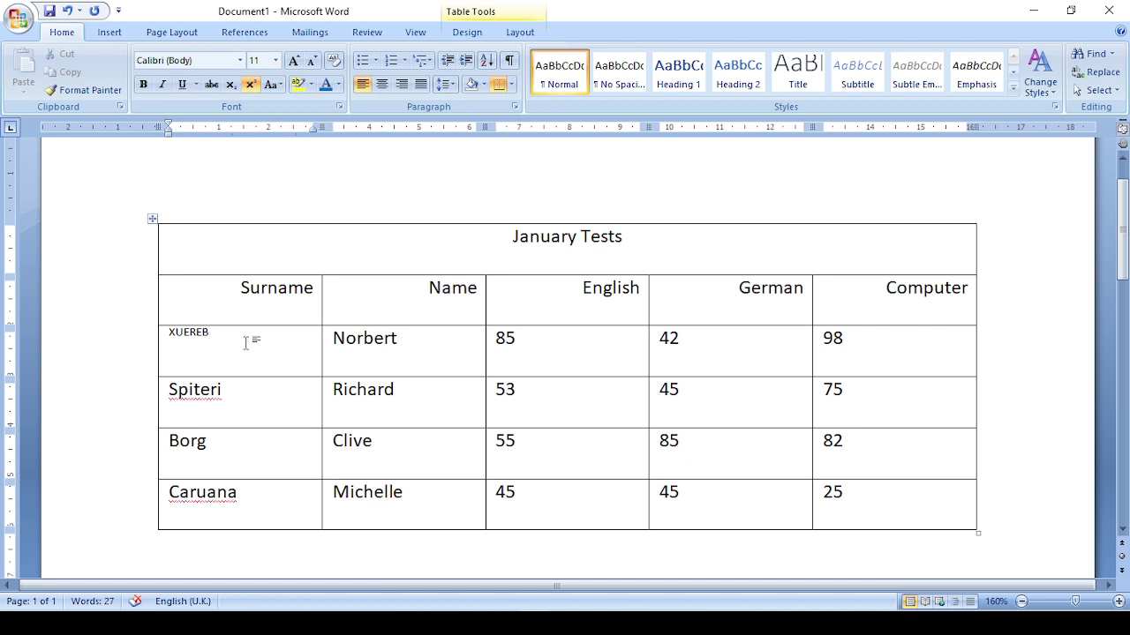
pyautogui.scroll(-3, 319, 406)
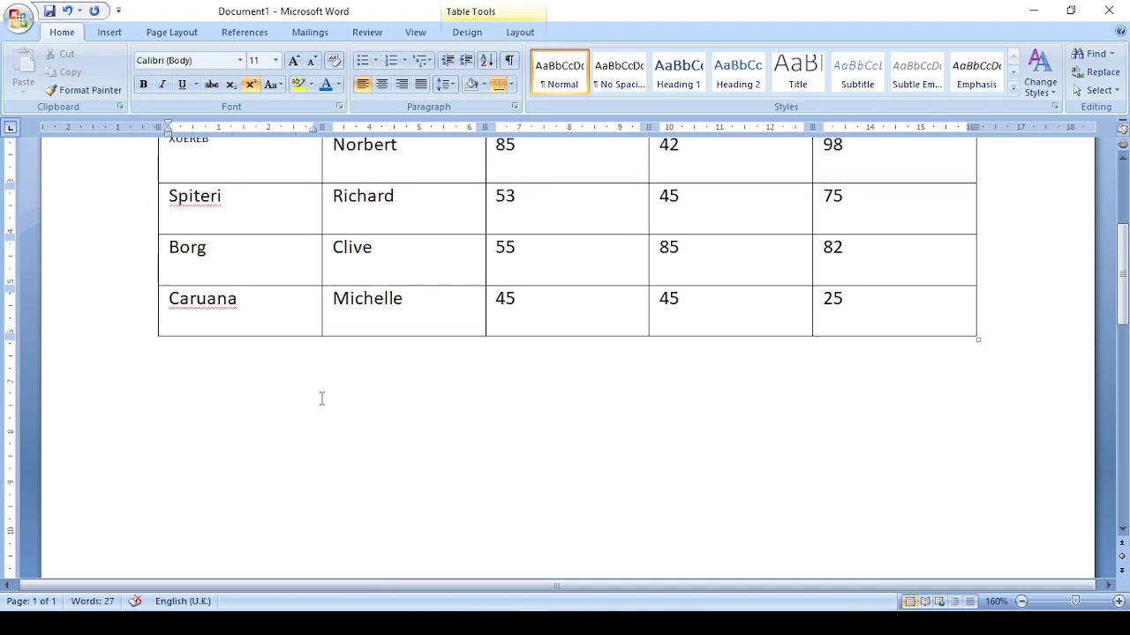
pyautogui.click(322, 399)
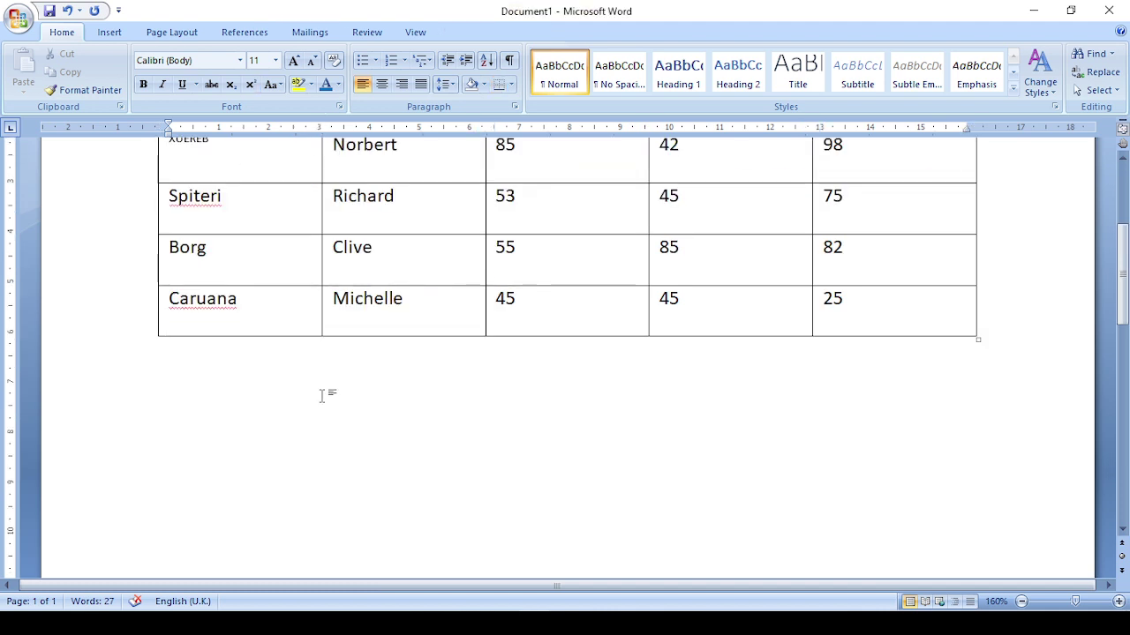
# Add an empty line below the table and search Clip Art for 'computer'.
pyautogui.press('Return')
pyautogui.click(109, 33)
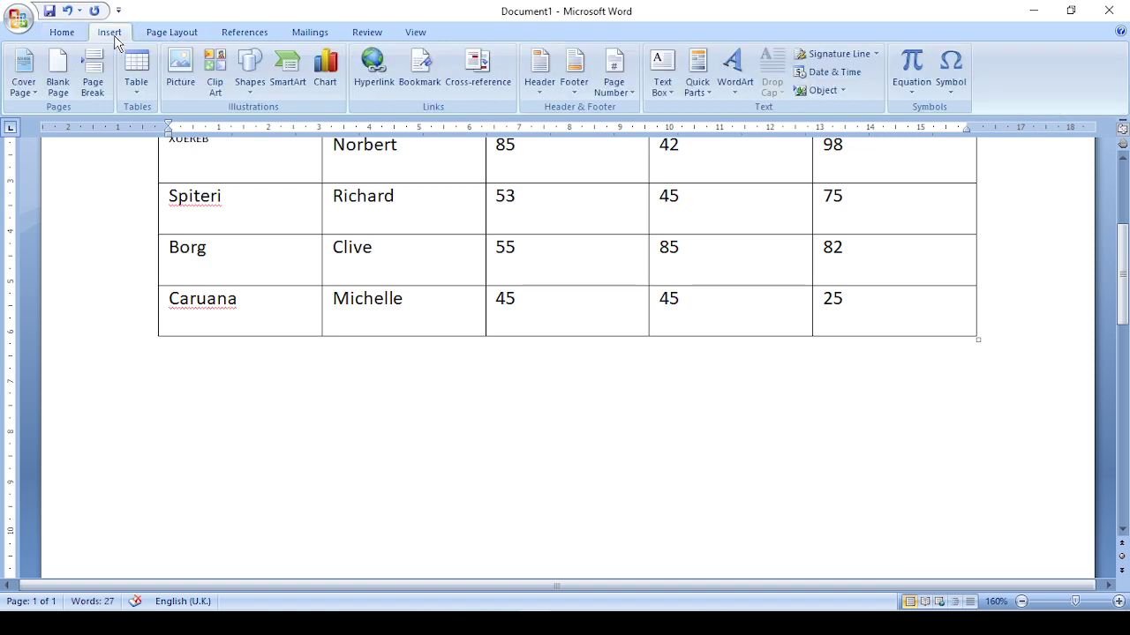
pyautogui.click(217, 86)
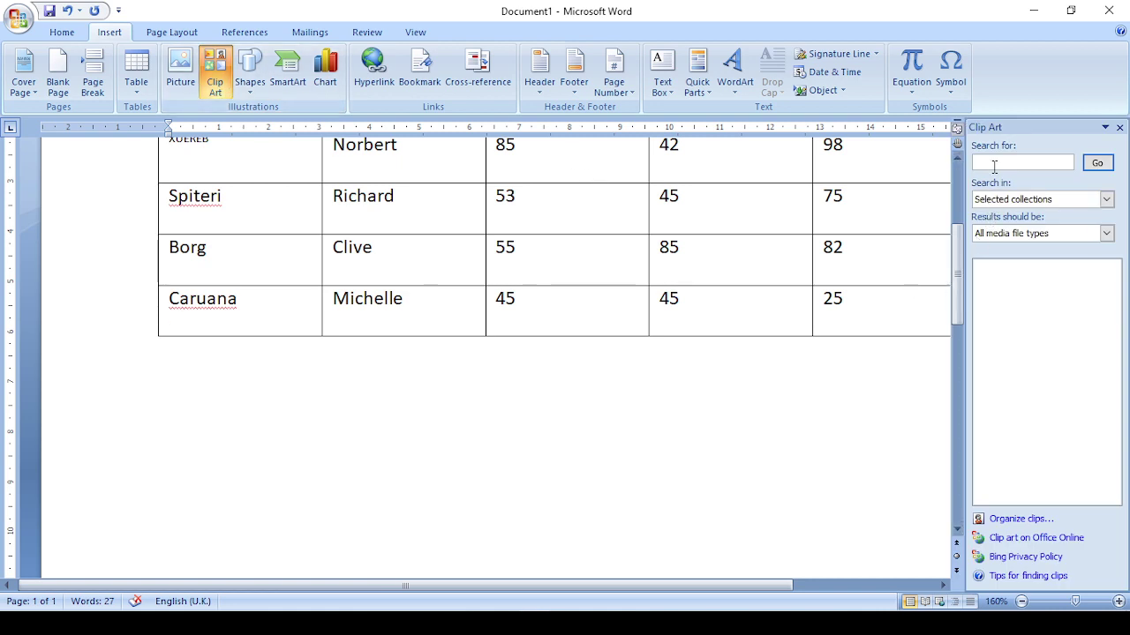
pyautogui.click(998, 161)
pyautogui.write('c')
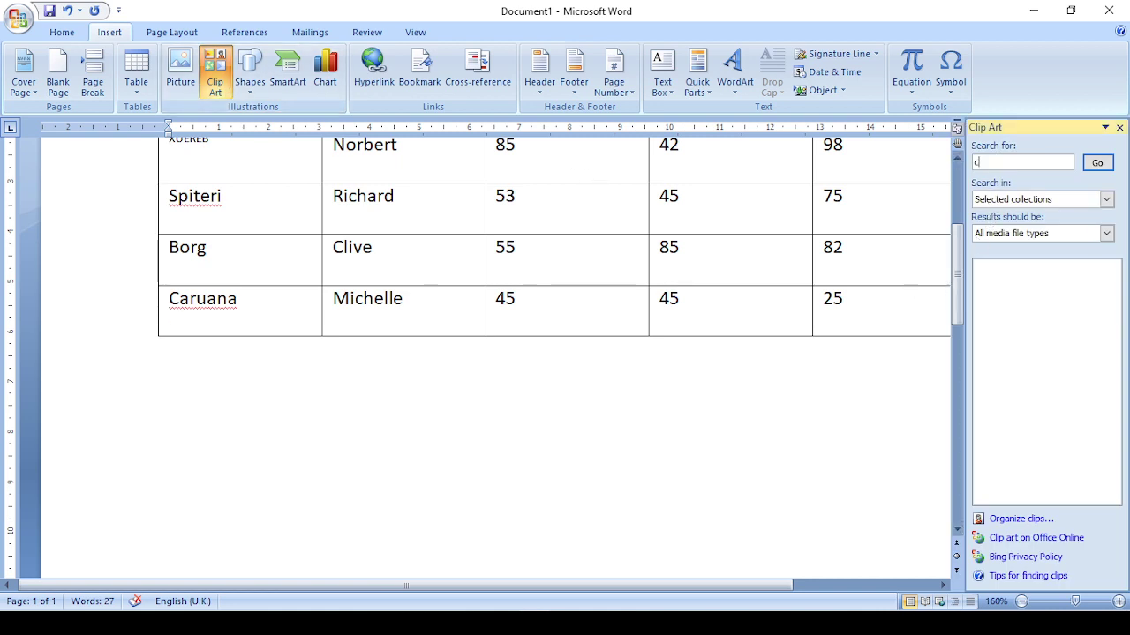
pyautogui.write('omputer')
pyautogui.click(1097, 162)
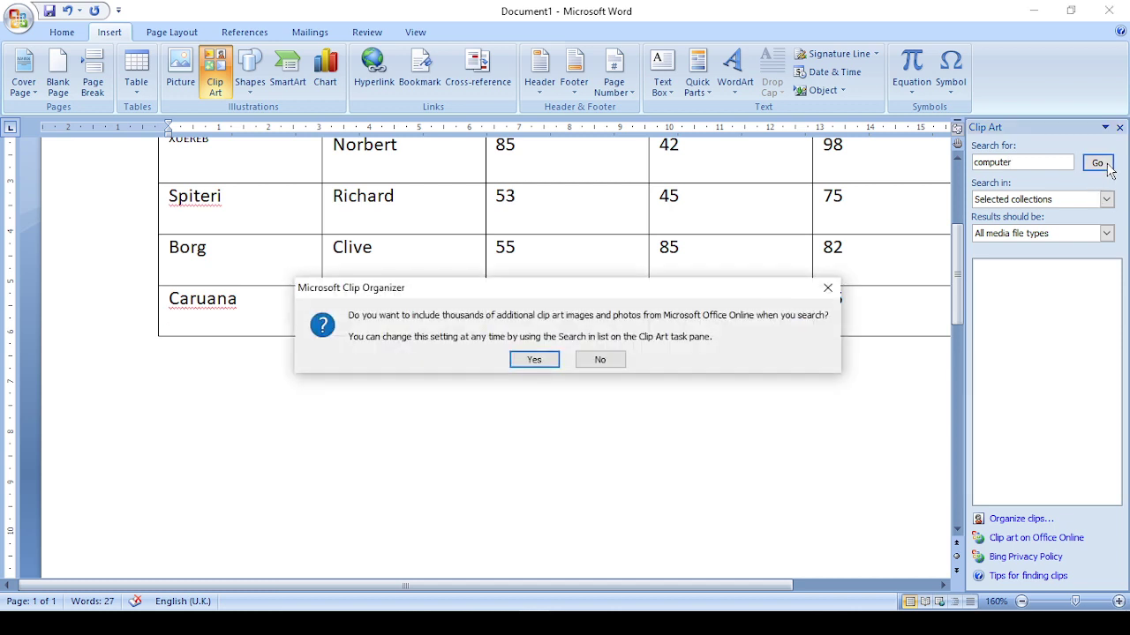
# Include Office Online results, insert the computer monitor clip, and close the Clip Art pane.
pyautogui.click(529, 360)
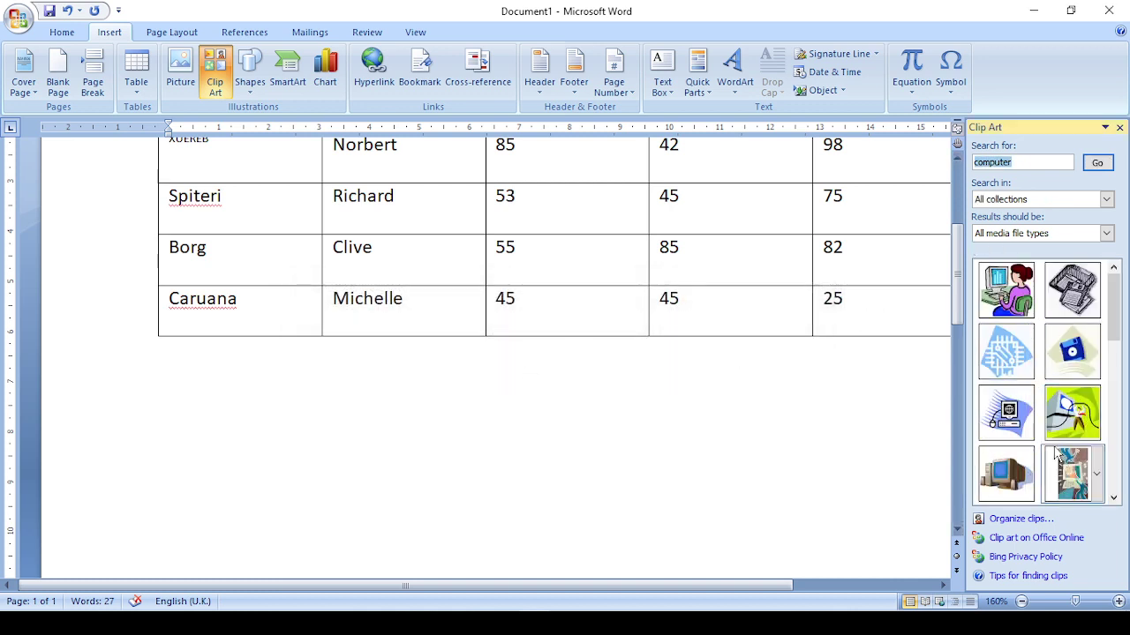
pyautogui.moveTo(1006, 412)
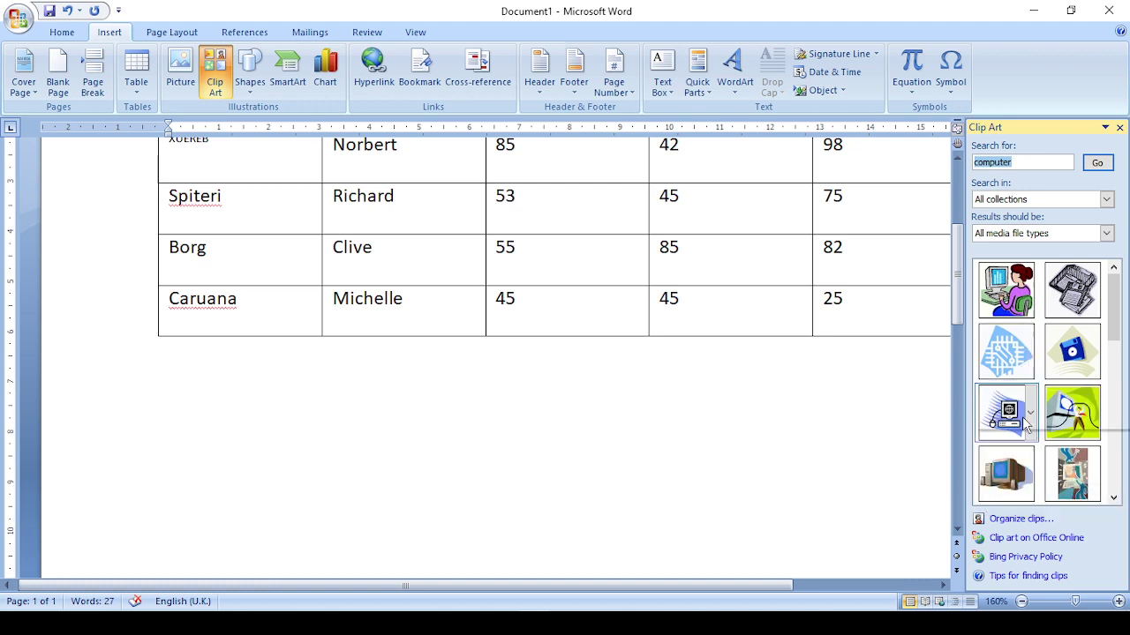
pyautogui.click(1006, 473)
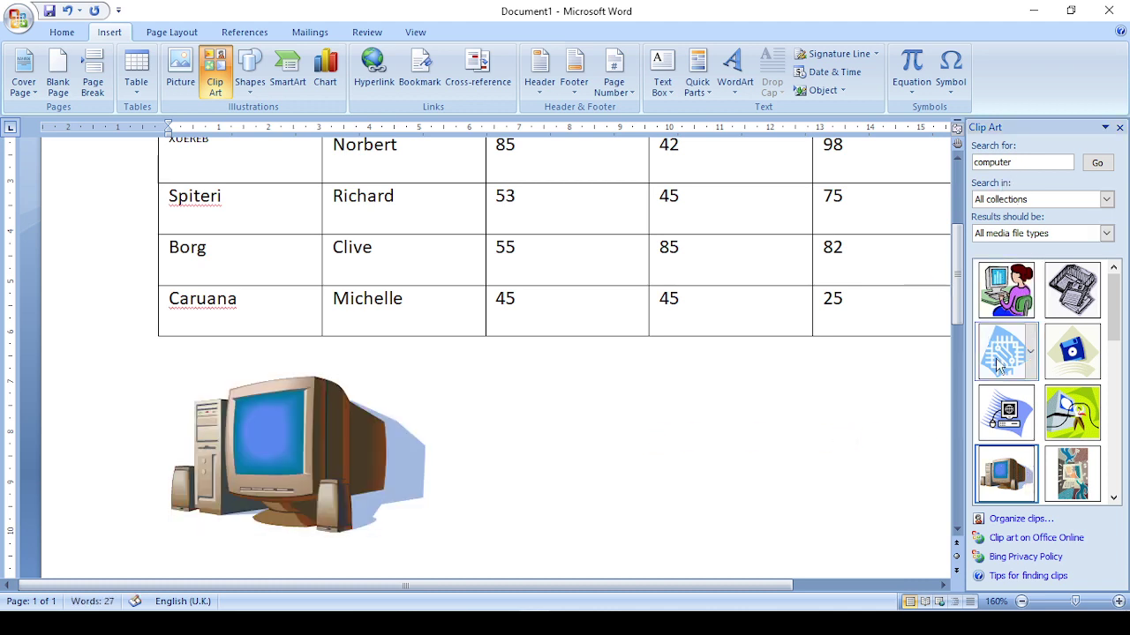
pyautogui.moveTo(423, 522); pyautogui.dragTo(499, 475)
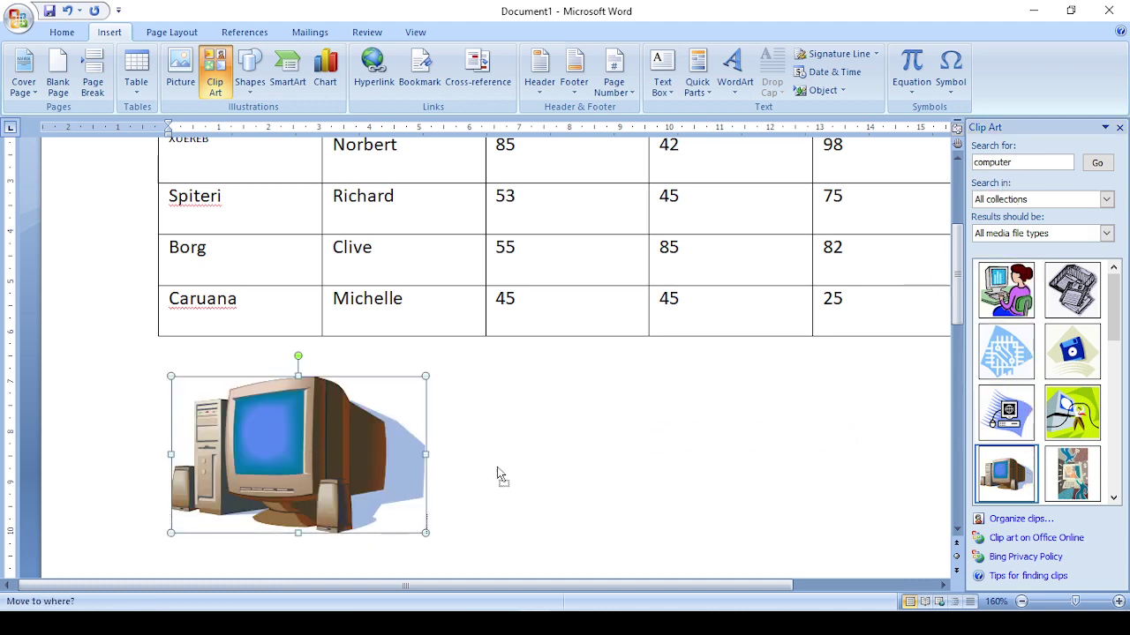
pyautogui.click(499, 475)
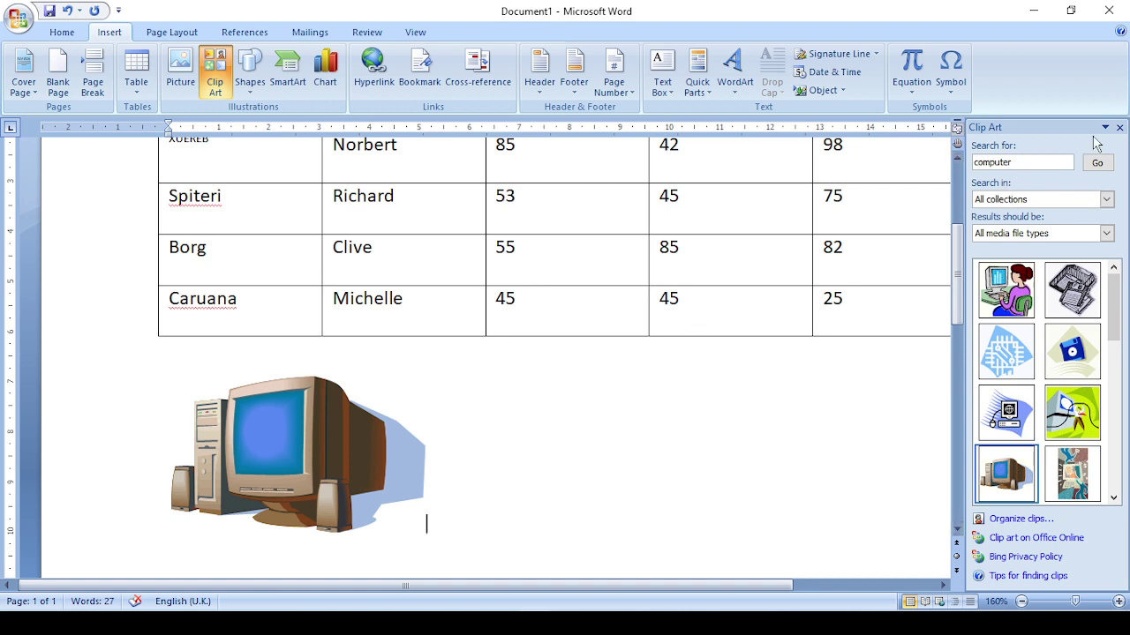
pyautogui.click(1120, 127)
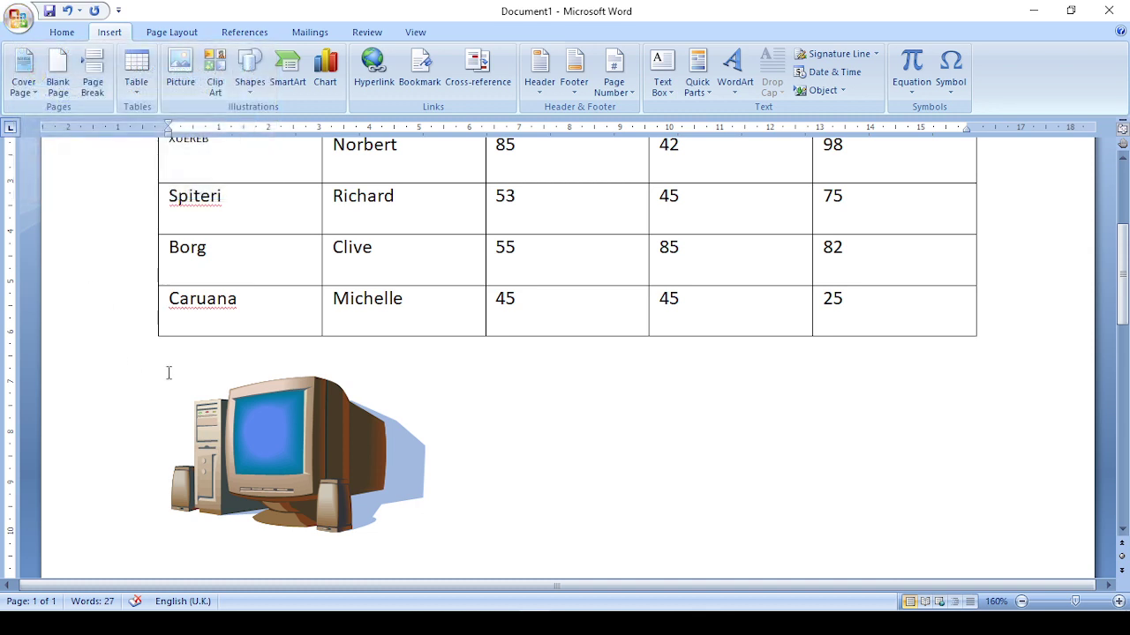
pyautogui.press('F1')
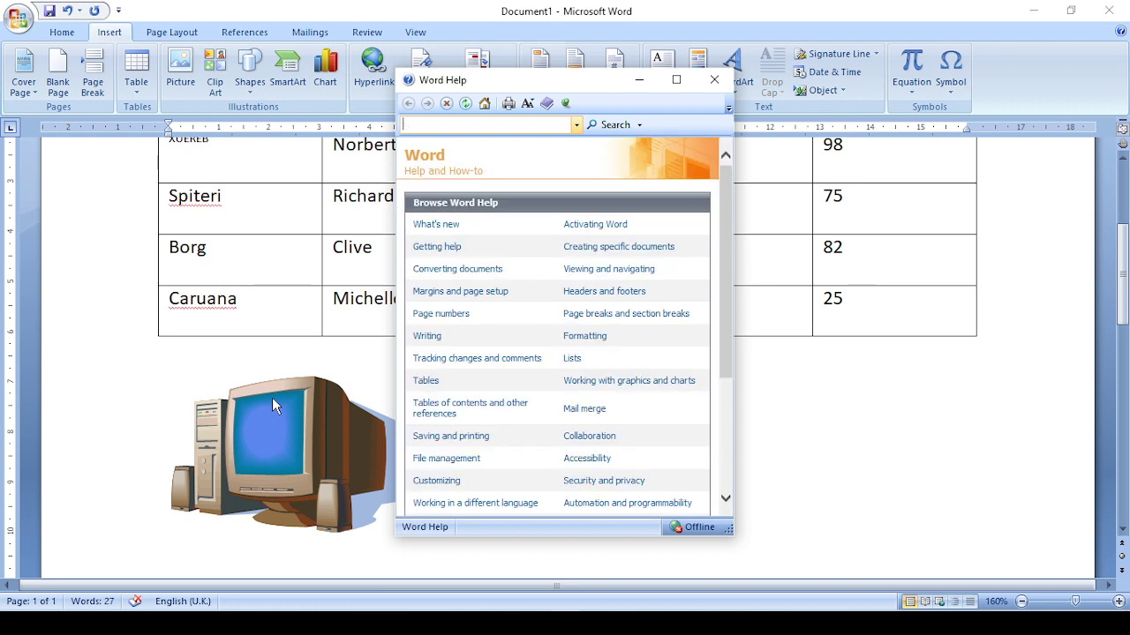
# Search Word Help for 'Table' and scroll through the results.
pyautogui.write('Table')
pyautogui.click(613, 125)
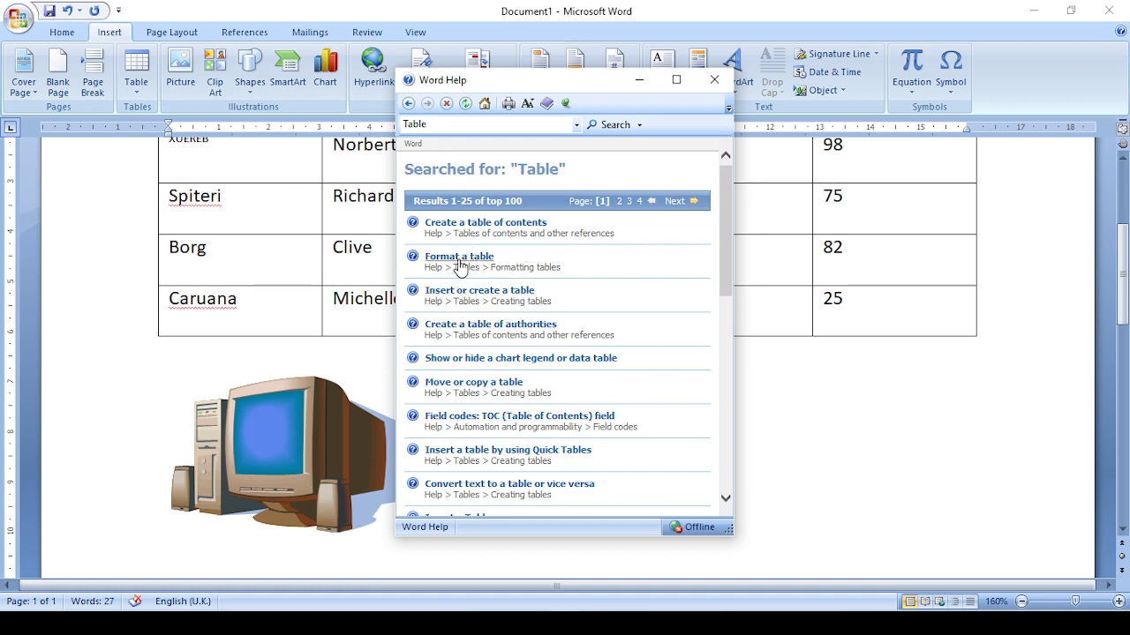
pyautogui.click(676, 80)
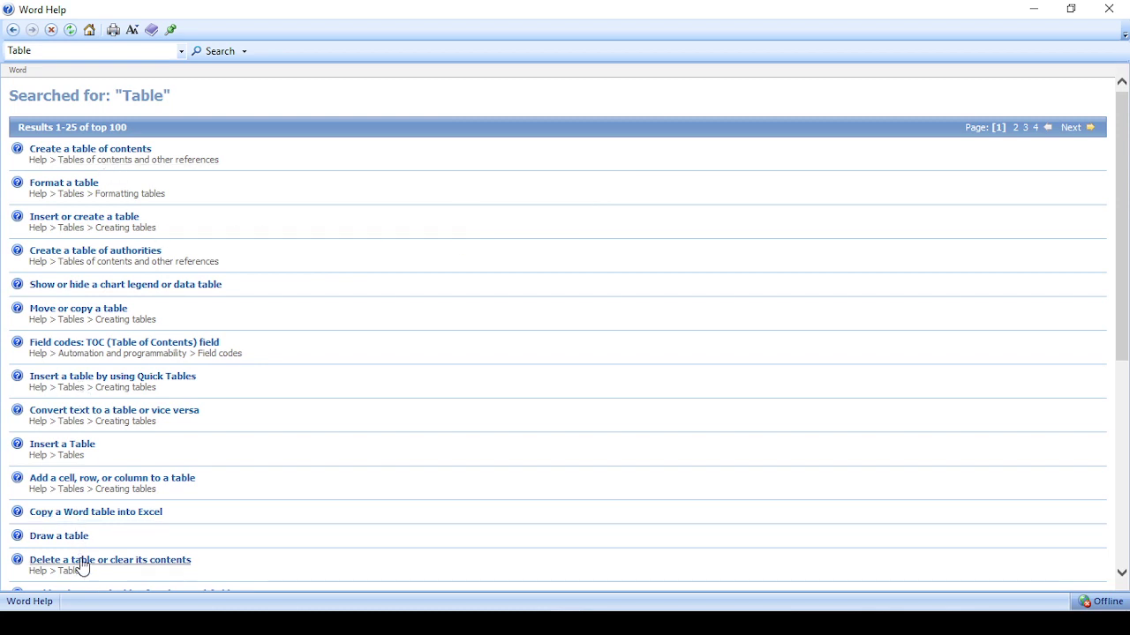
pyautogui.scroll(-2, 82, 567)
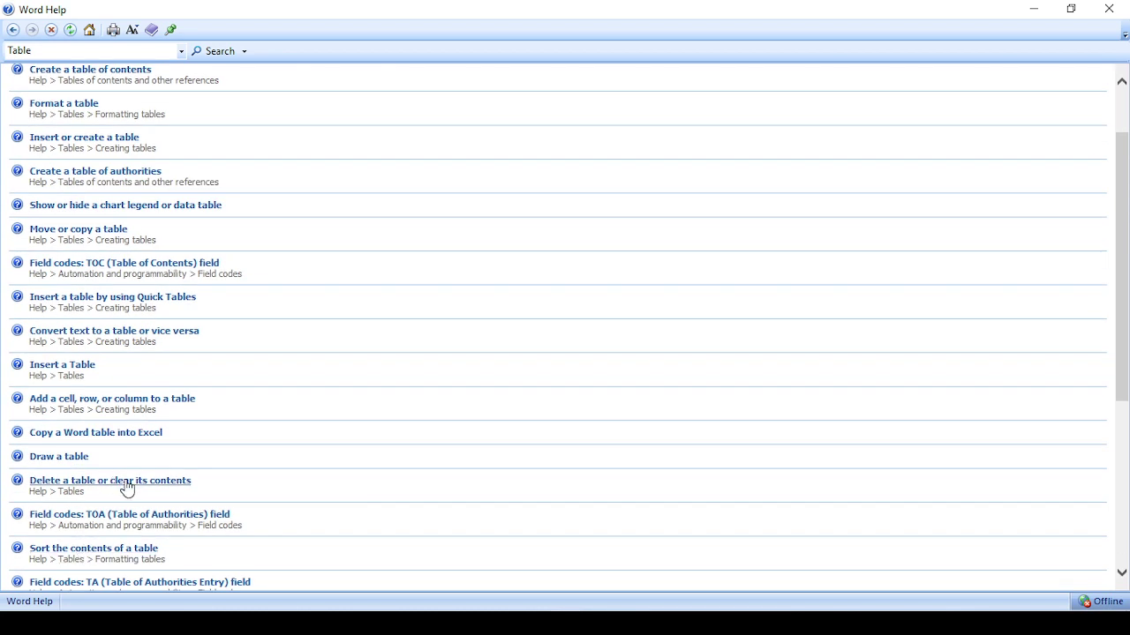
pyautogui.scroll(-2, 127, 489)
pyautogui.scroll(-2, 127, 486)
pyautogui.scroll(-2, 121, 500)
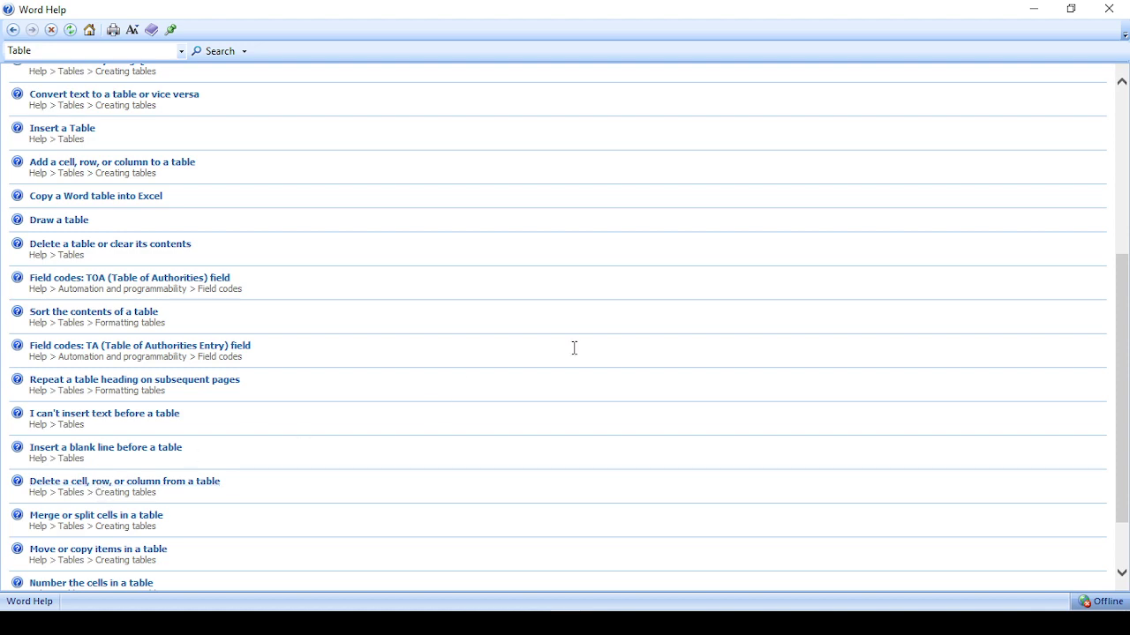
# Restore the Help window to normal size and maximize Word beside it.
pyautogui.click(1072, 9)
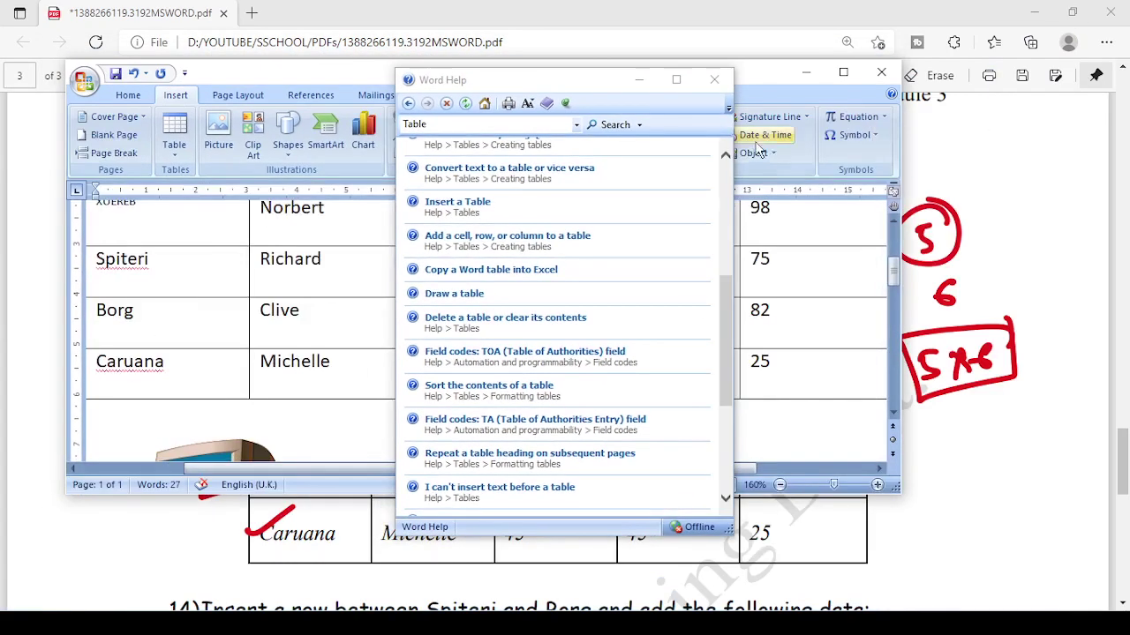
pyautogui.click(843, 72)
pyautogui.moveTo(590, 88); pyautogui.dragTo(792, 121)
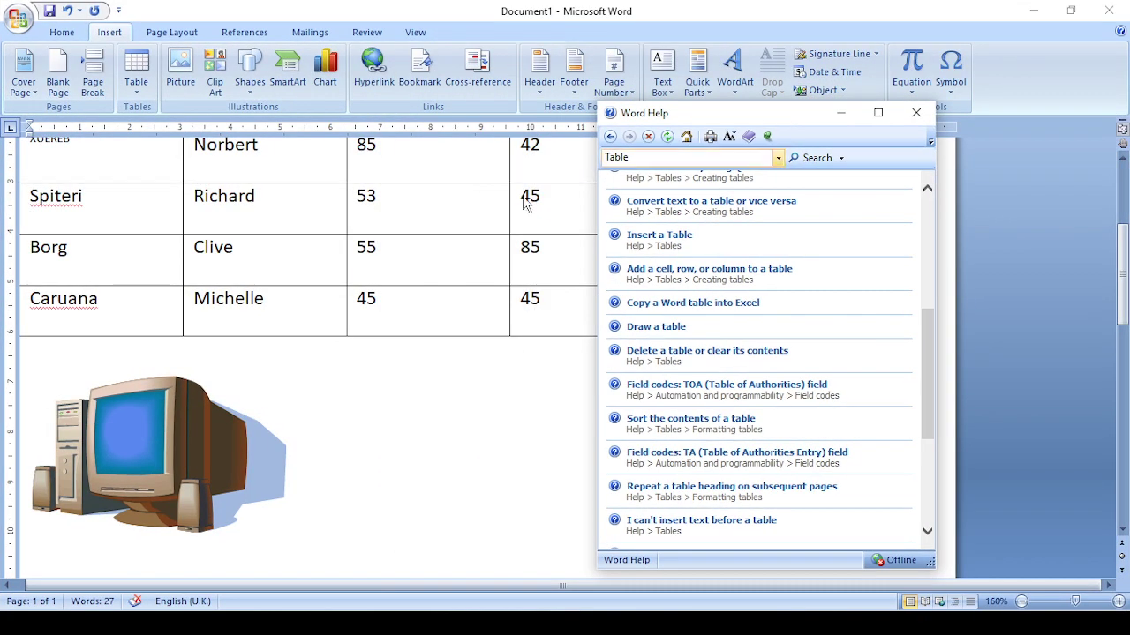
pyautogui.scroll(5, 366, 199)
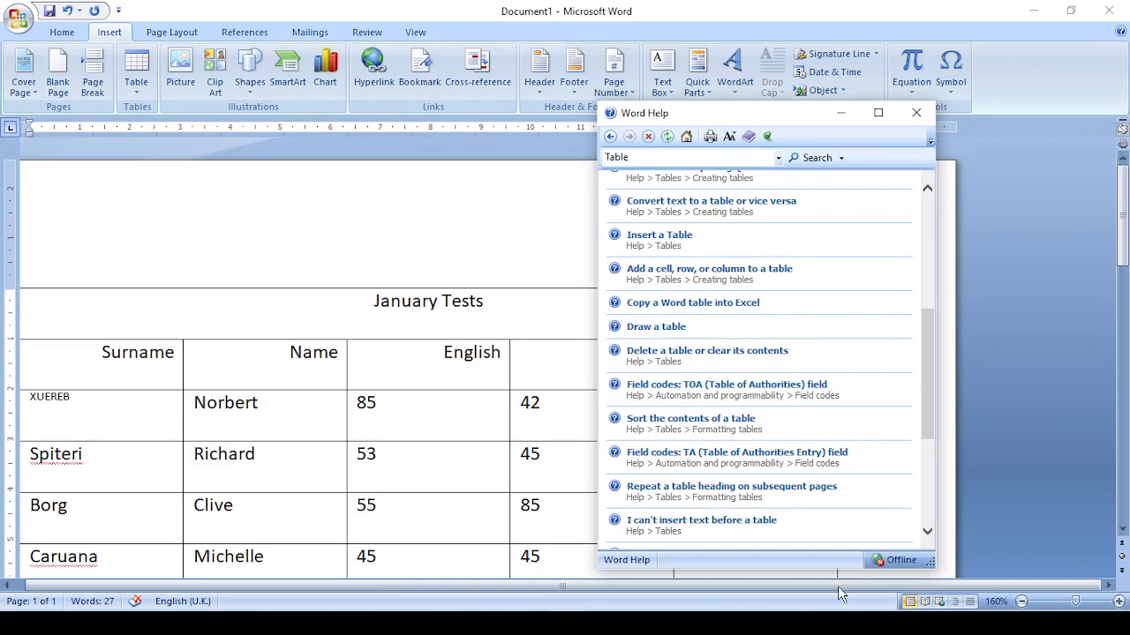
# Select the January Tests title row and open the help article on deleting cells, rows or columns.
pyautogui.click(126, 308)
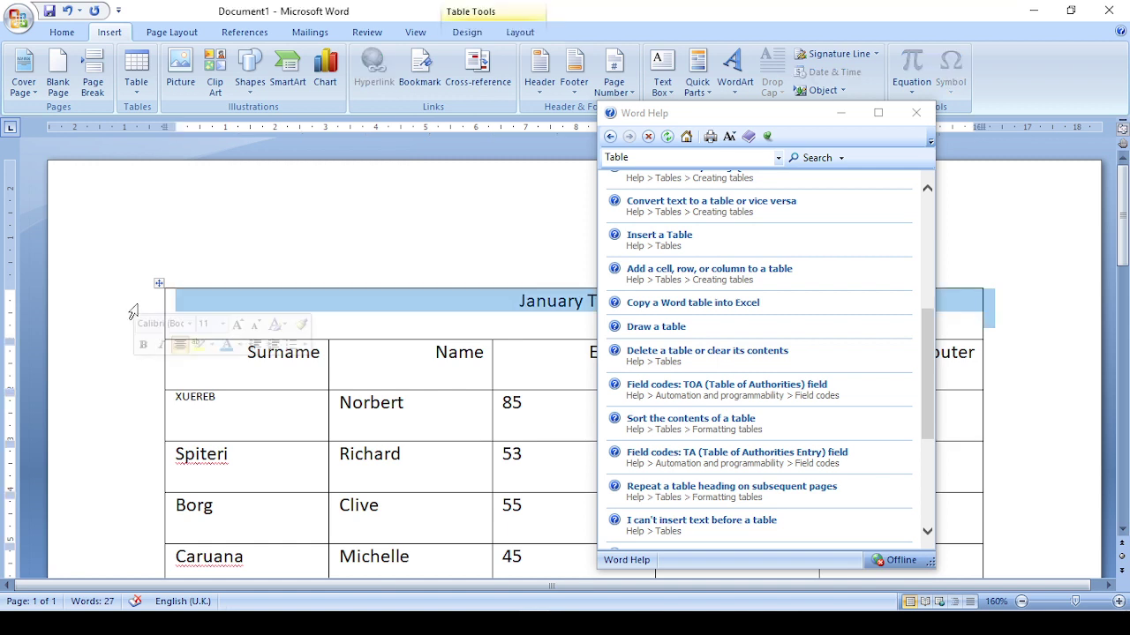
pyautogui.rightClick(140, 307)
pyautogui.click(150, 333)
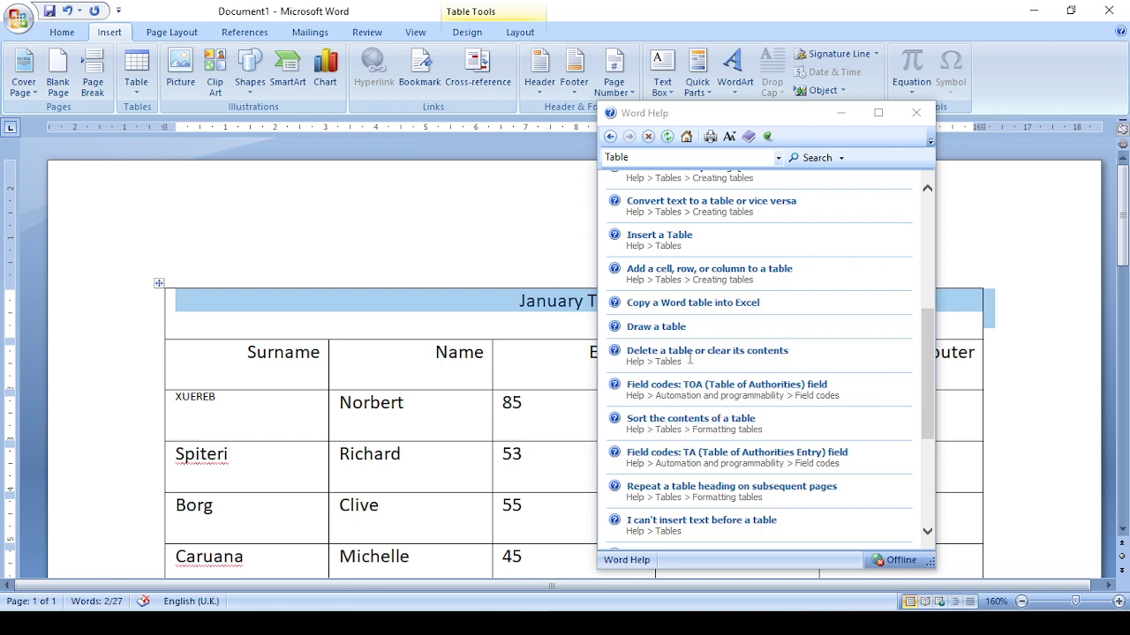
pyautogui.scroll(-1, 685, 521)
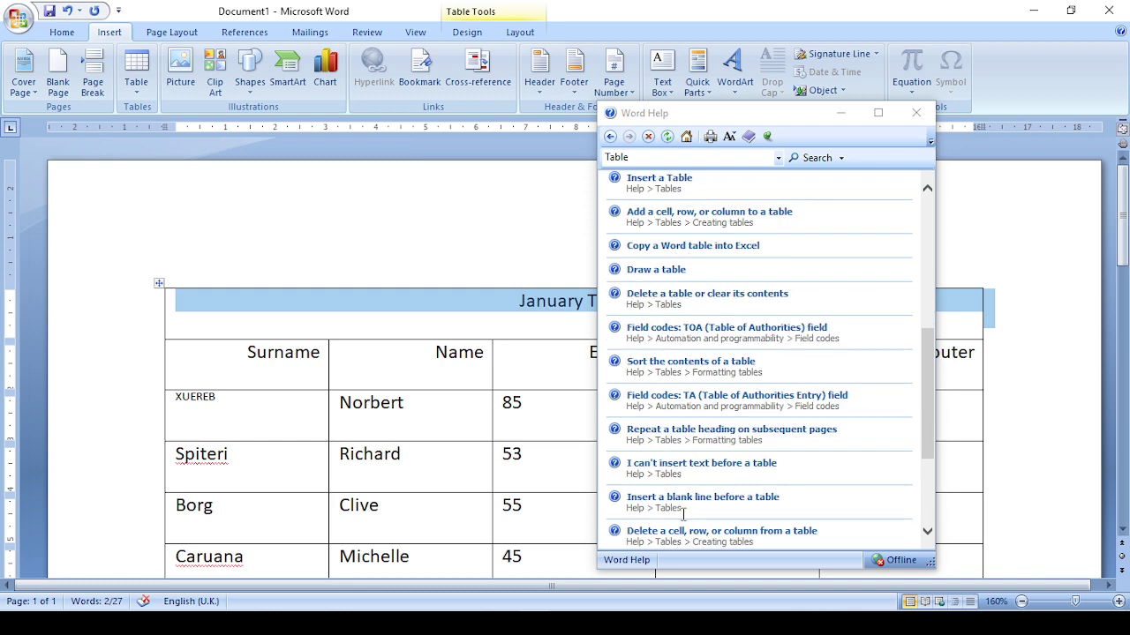
pyautogui.scroll(-1, 681, 510)
pyautogui.click(692, 475)
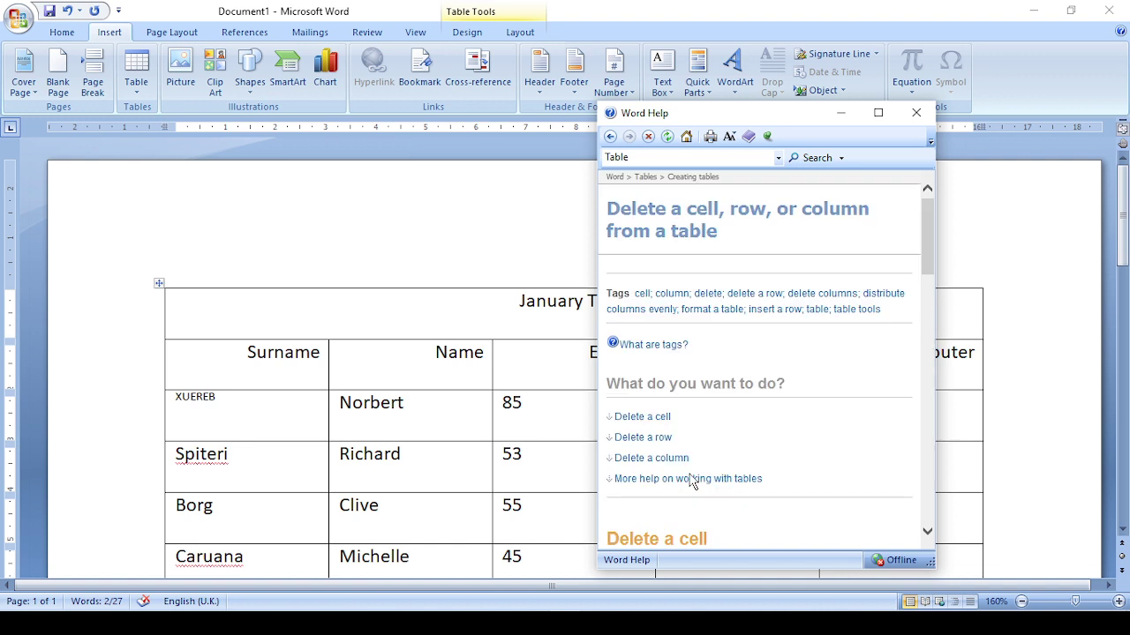
# Reselect the title row and read the help section on deleting a cell.
pyautogui.tripleClick(225, 312)
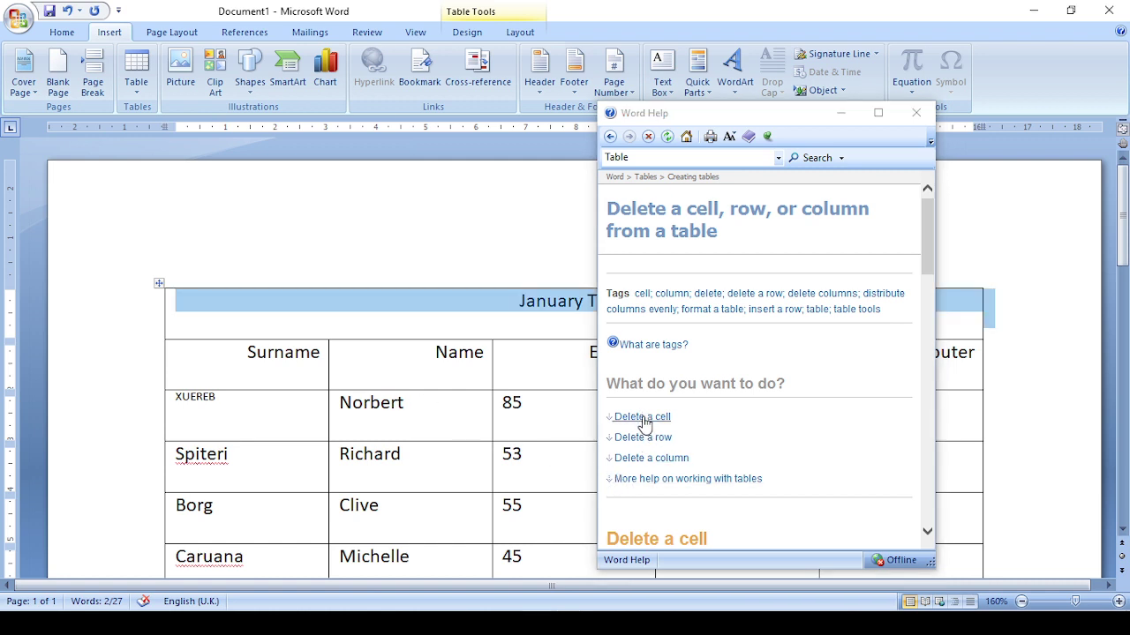
pyautogui.click(643, 417)
pyautogui.scroll(-1, 710, 371)
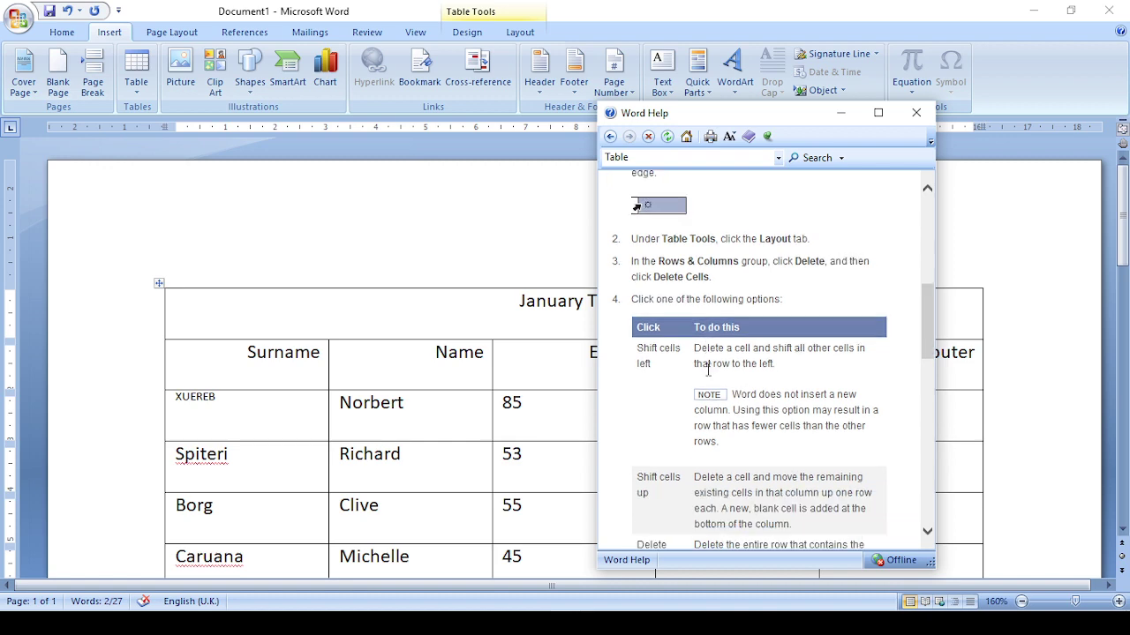
pyautogui.scroll(-2, 711, 388)
pyautogui.scroll(-2, 714, 417)
pyautogui.scroll(-2, 713, 417)
pyautogui.scroll(-2, 697, 388)
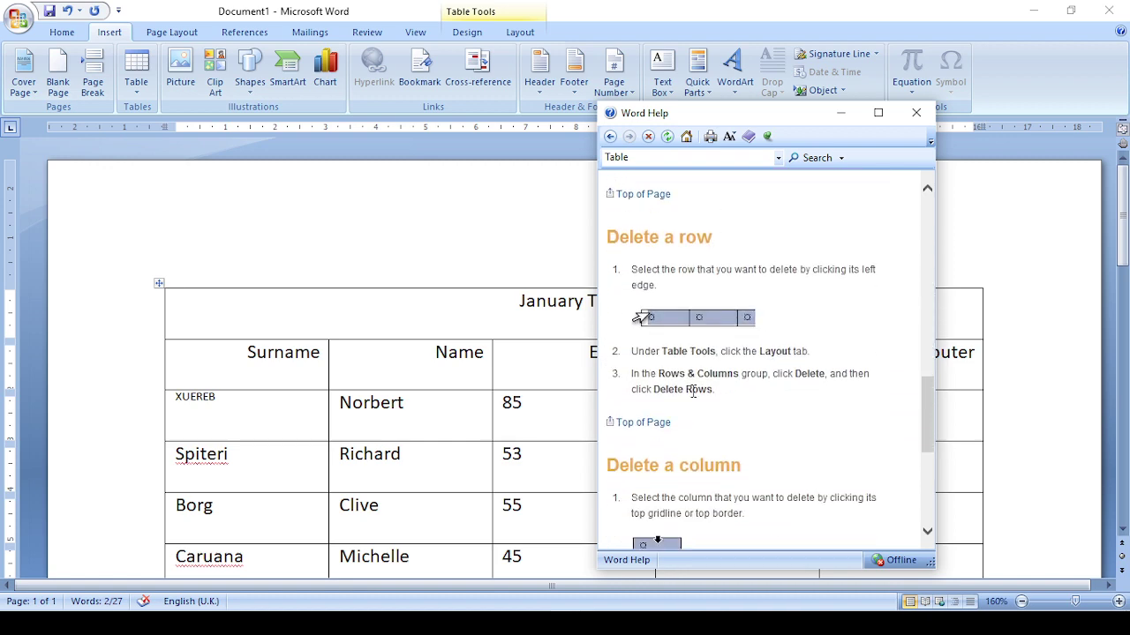
pyautogui.scroll(-1, 694, 393)
pyautogui.scroll(-2, 693, 391)
pyautogui.scroll(-1, 694, 393)
pyautogui.scroll(-2, 695, 395)
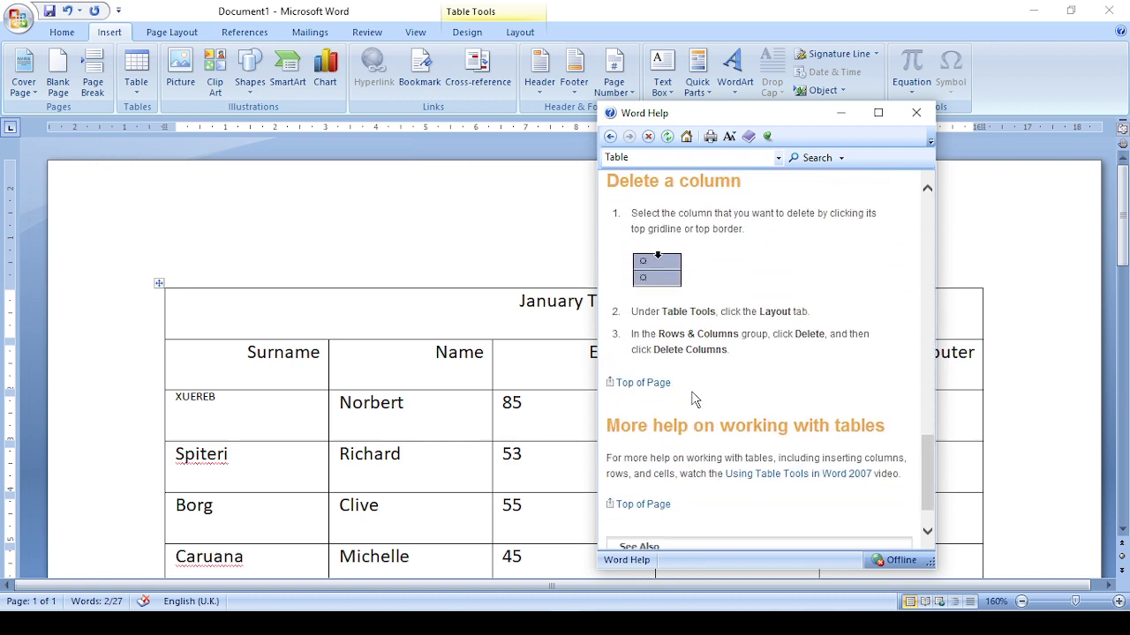
pyautogui.scroll(-1, 698, 398)
pyautogui.scroll(2, 703, 409)
pyautogui.scroll(5, 697, 379)
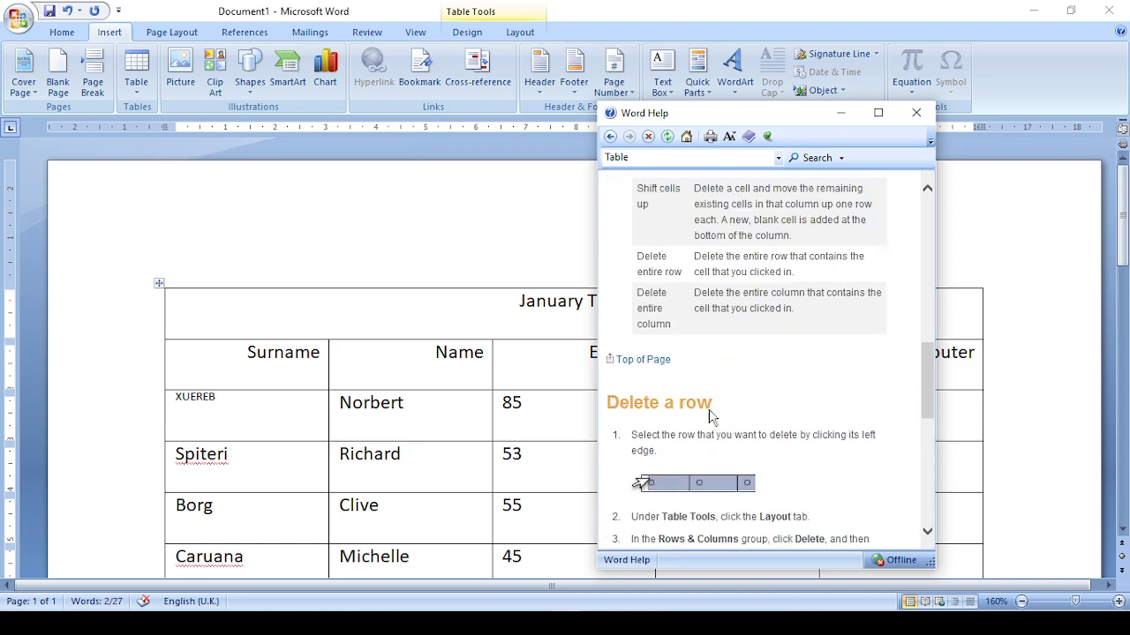
pyautogui.scroll(1, 687, 363)
pyautogui.scroll(2, 688, 362)
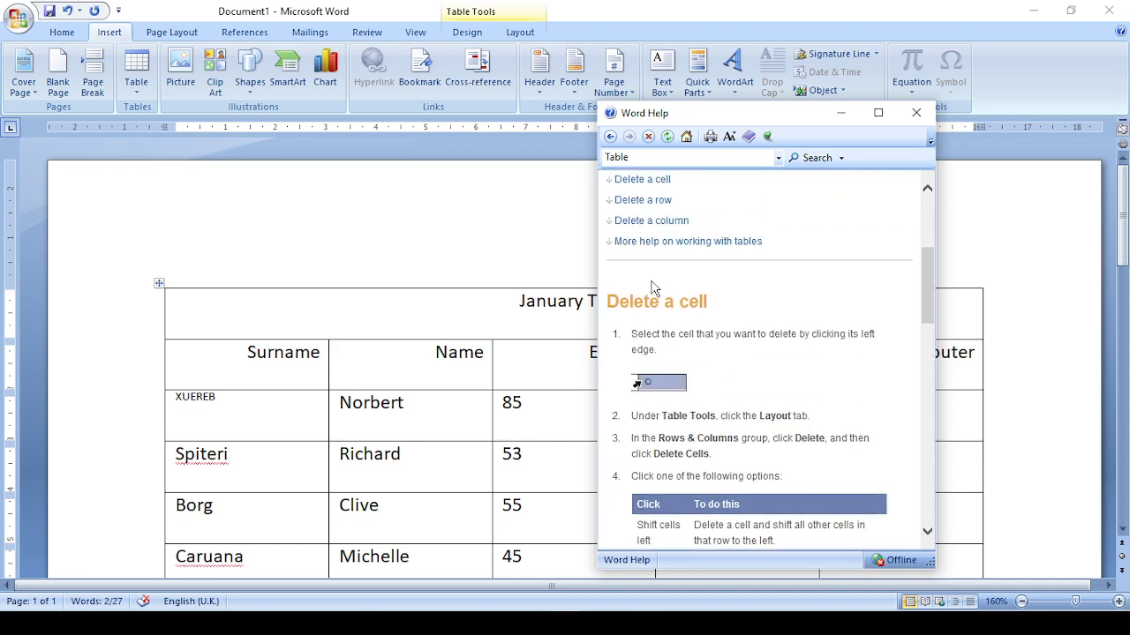
pyautogui.scroll(1, 653, 288)
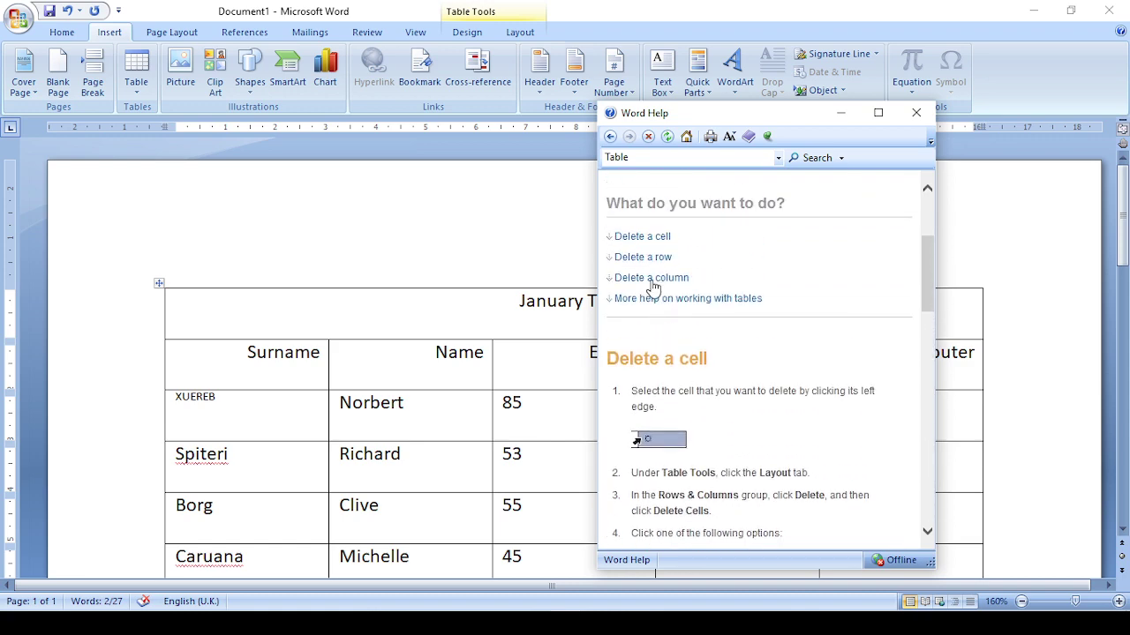
# Select the title row again, read the 'Delete a row' help, and close Word Help.
pyautogui.click(467, 304)
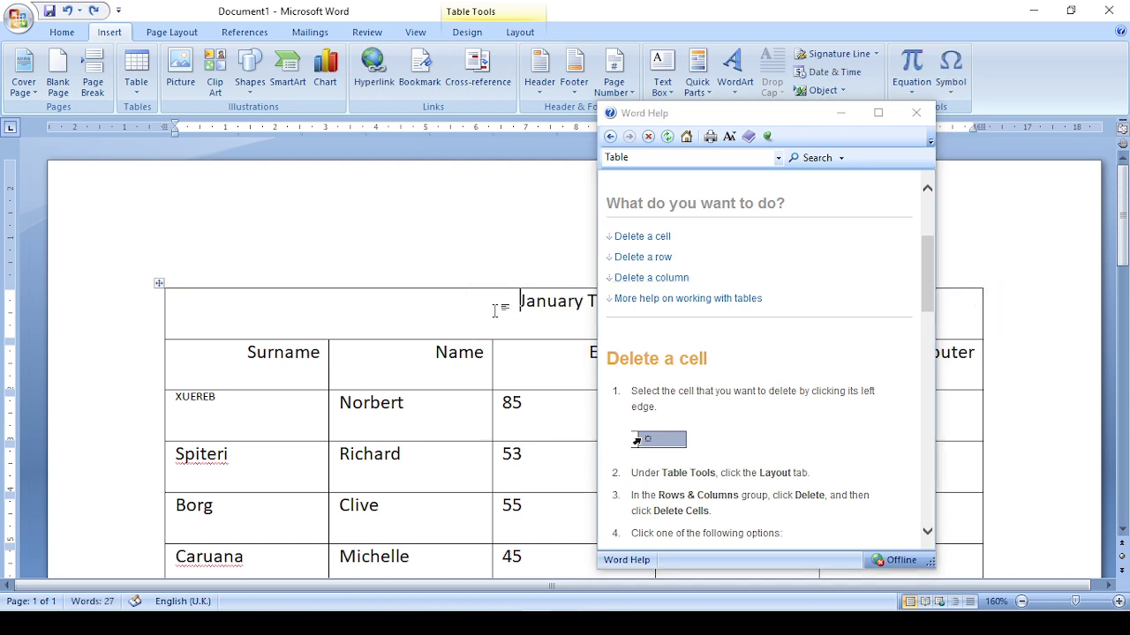
pyautogui.click(156, 334)
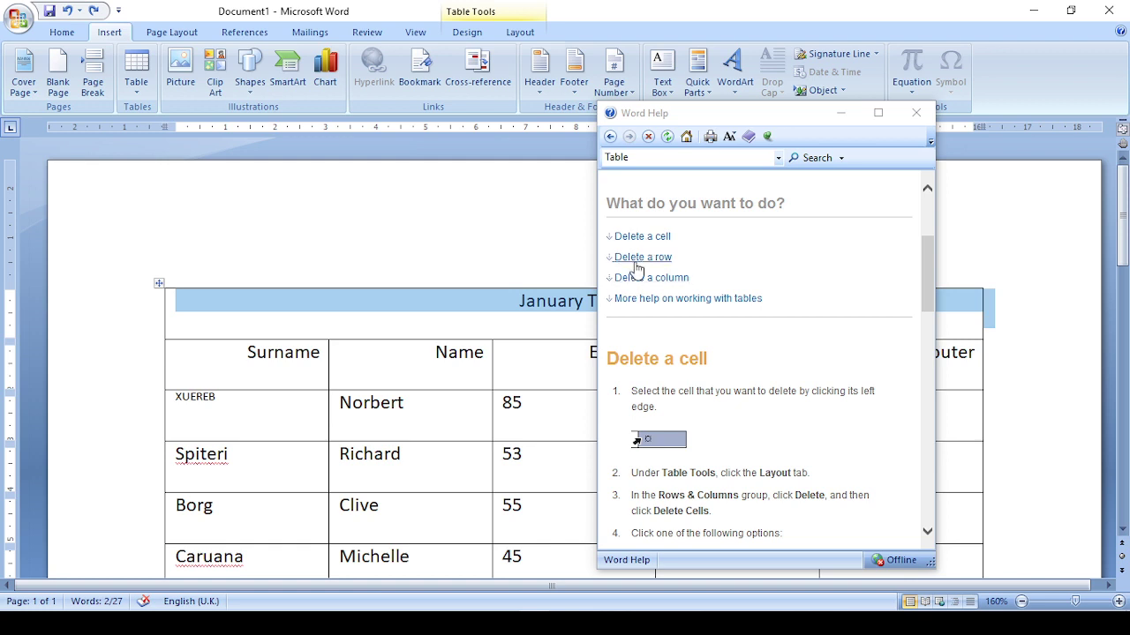
pyautogui.click(649, 257)
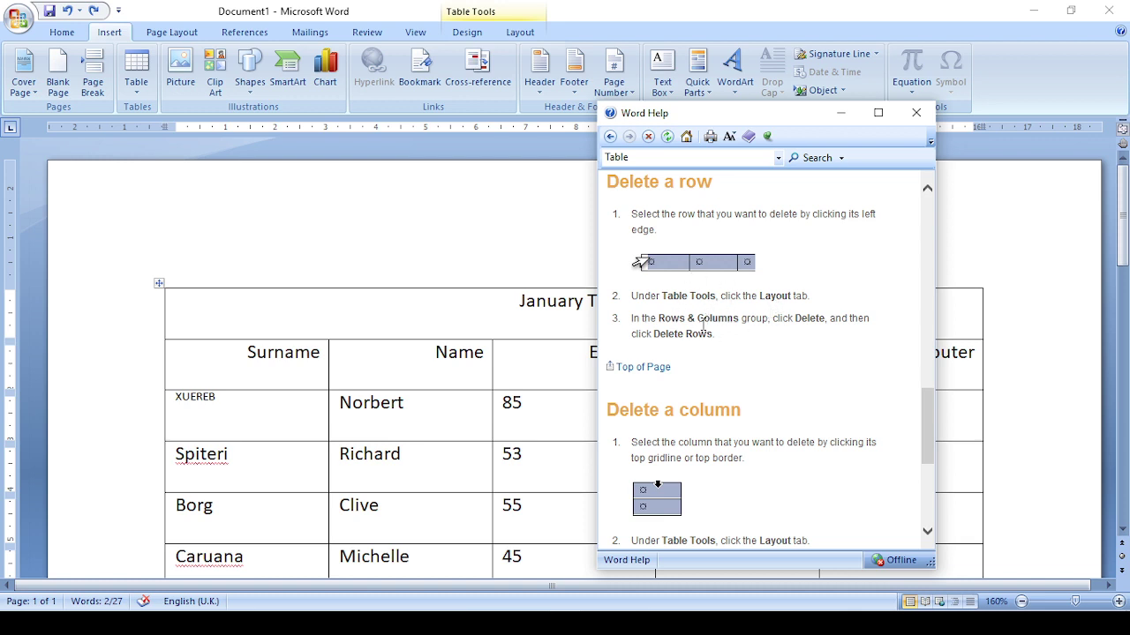
pyautogui.scroll(-3, 692, 399)
pyautogui.scroll(-1, 808, 518)
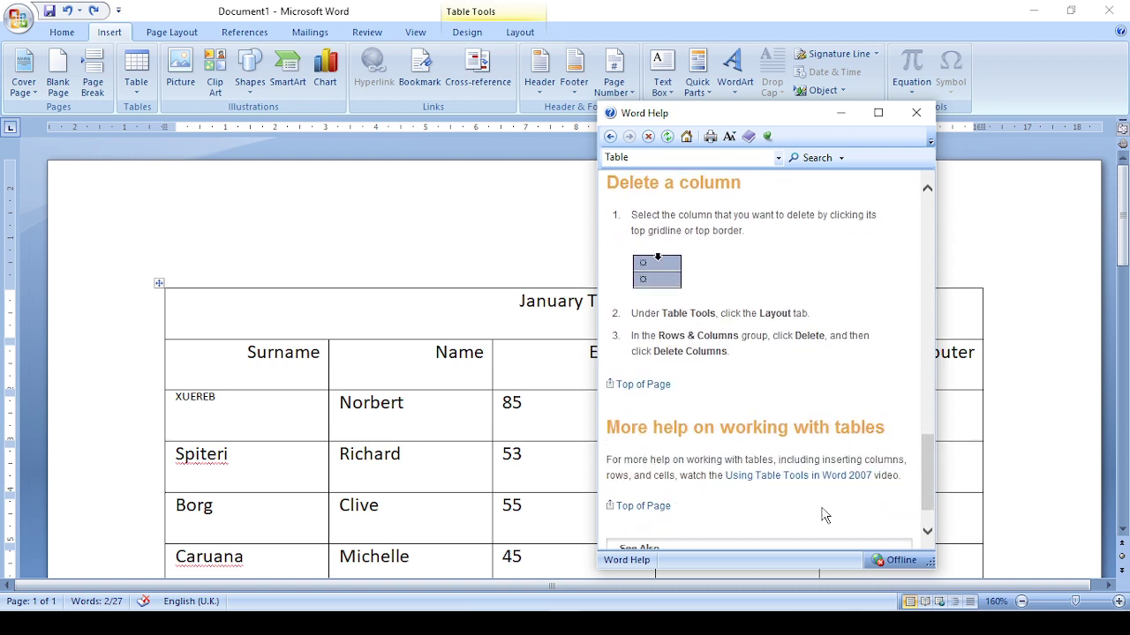
pyautogui.scroll(-1, 826, 517)
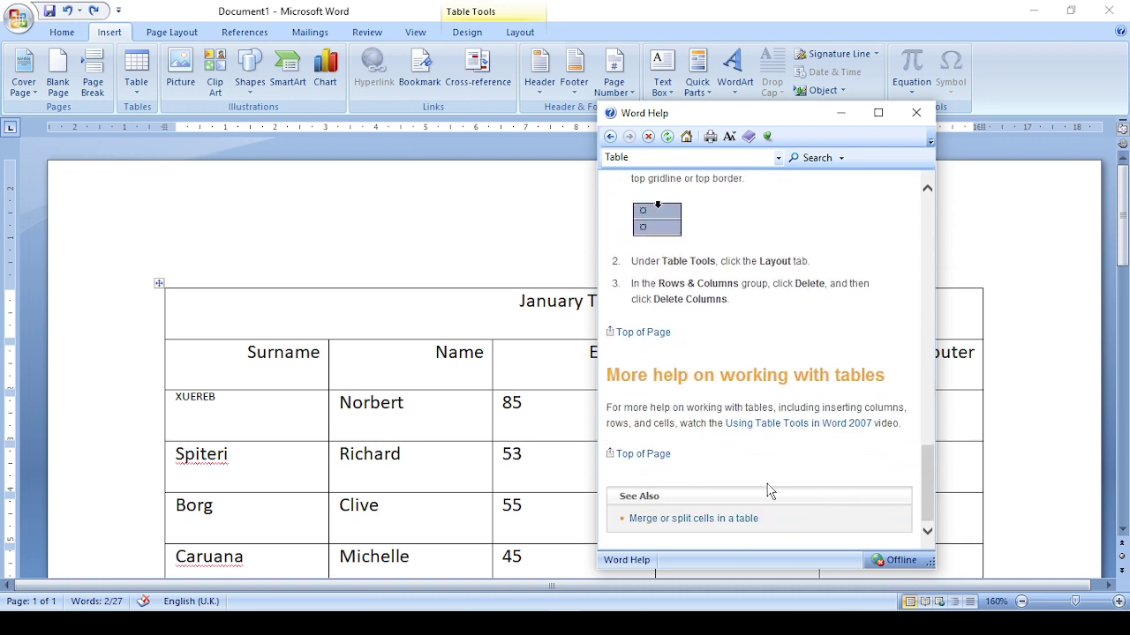
pyautogui.click(916, 112)
# Delete the empty title row with Delete Cells from the Table Tools Layout tab.
pyautogui.click(528, 35)
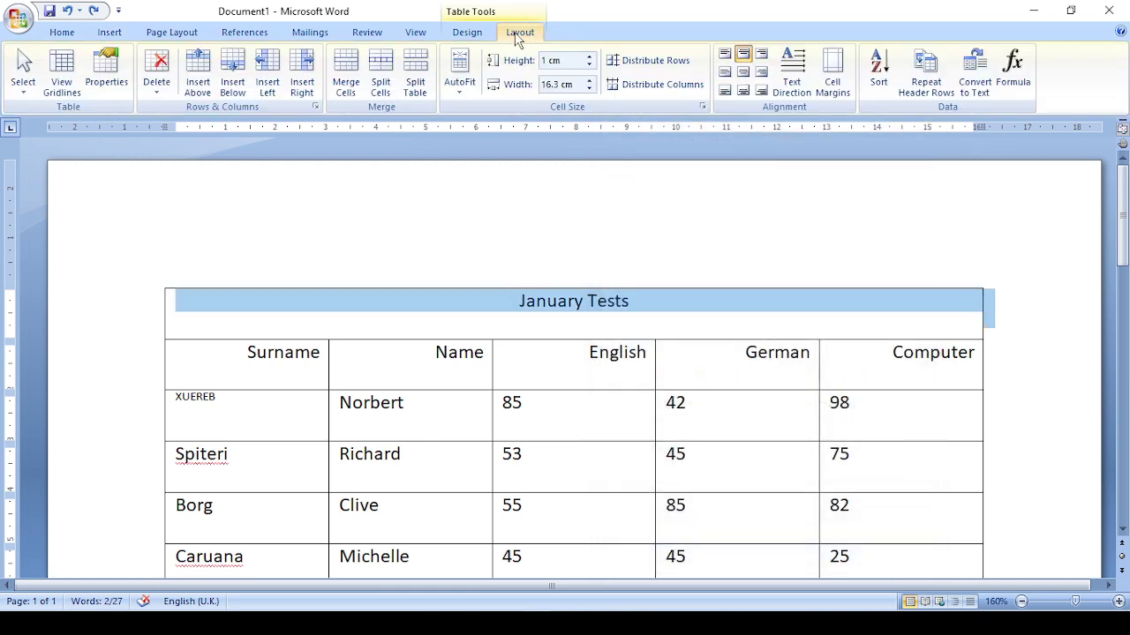
pyautogui.click(156, 77)
pyautogui.click(163, 110)
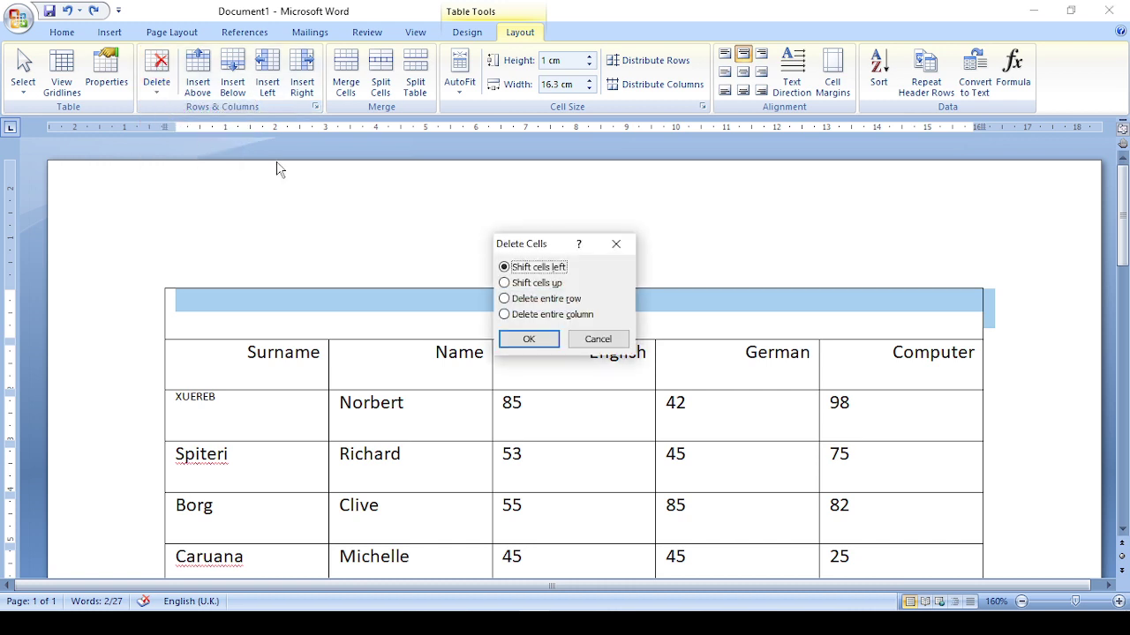
pyautogui.click(528, 337)
pyautogui.scroll(-1, 506, 301)
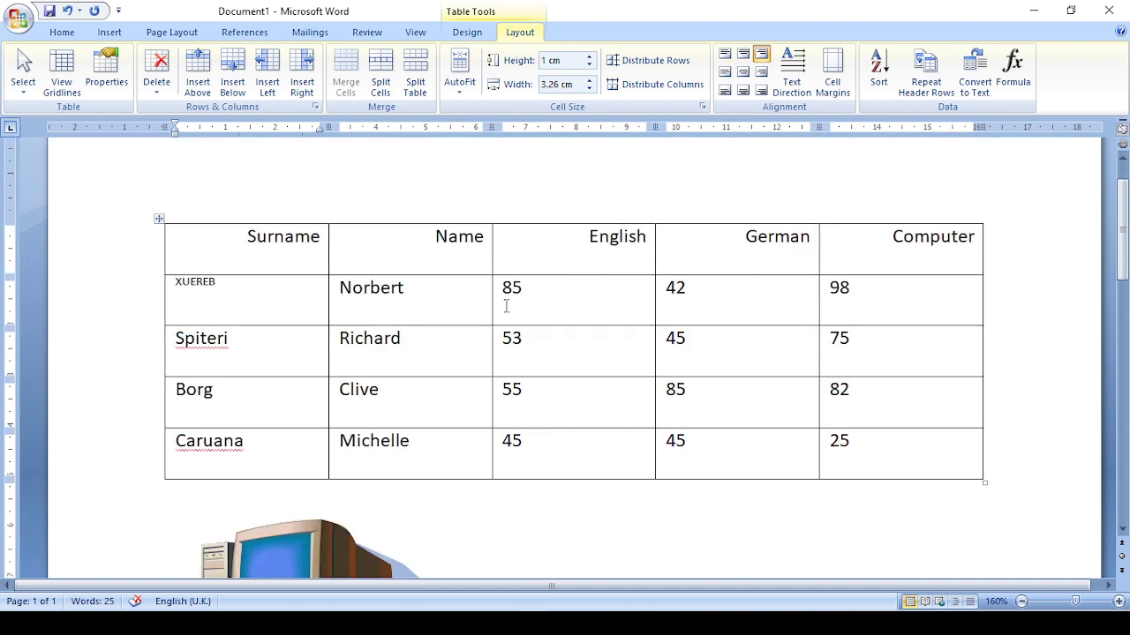
pyautogui.scroll(-2, 542, 362)
# Paste the January Tests row beneath the Caruana row at the bottom of the table.
pyautogui.click(628, 413)
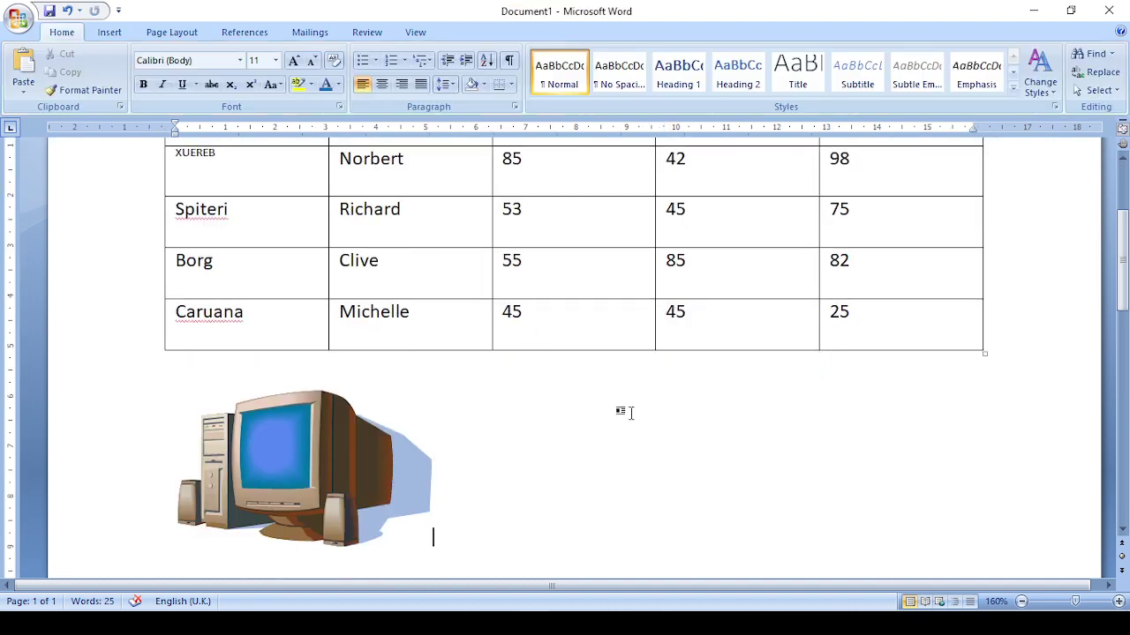
pyautogui.click(1017, 360)
pyautogui.hotkey('ctrl', 'v')
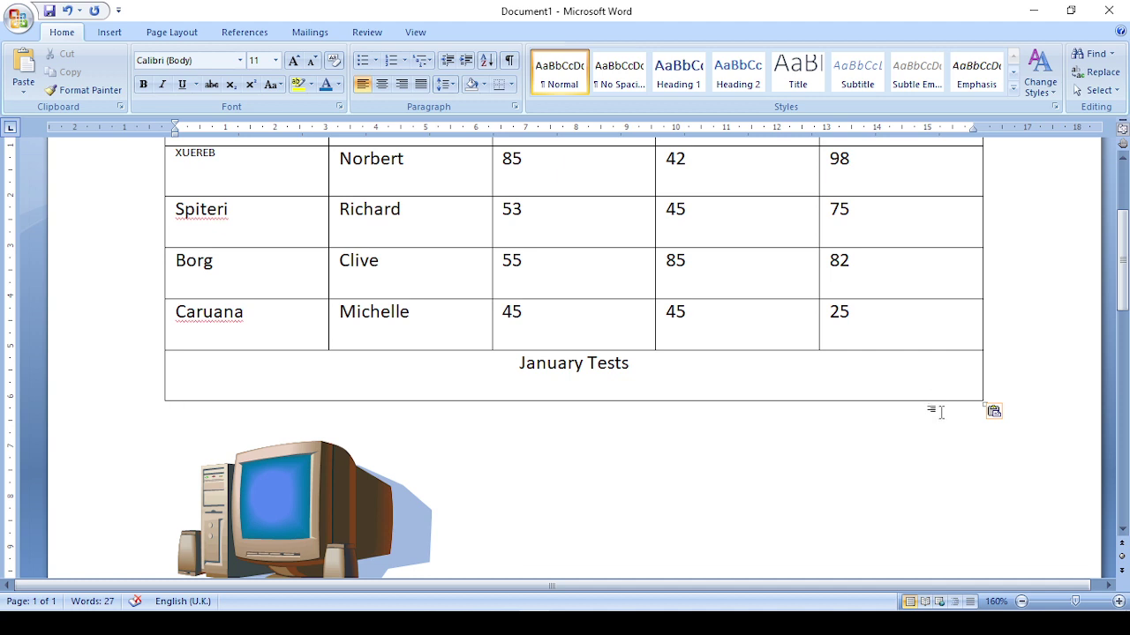
pyautogui.click(176, 411)
pyautogui.click(417, 33)
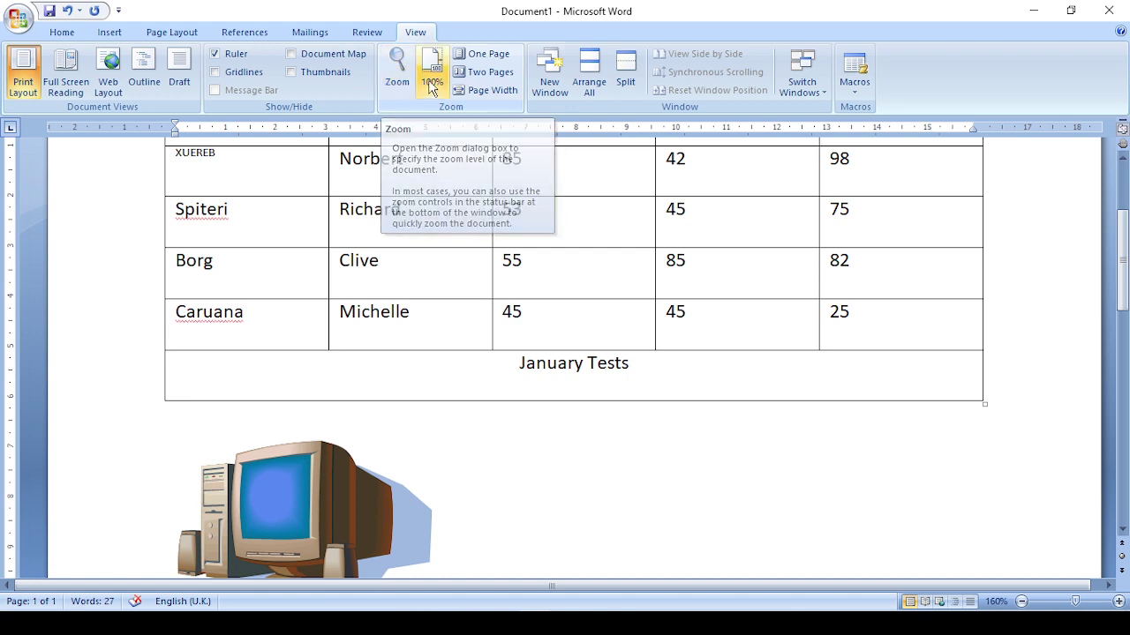
# Set the zoom to 100%, try 75%, then zoom back in to 100%.
pyautogui.click(436, 84)
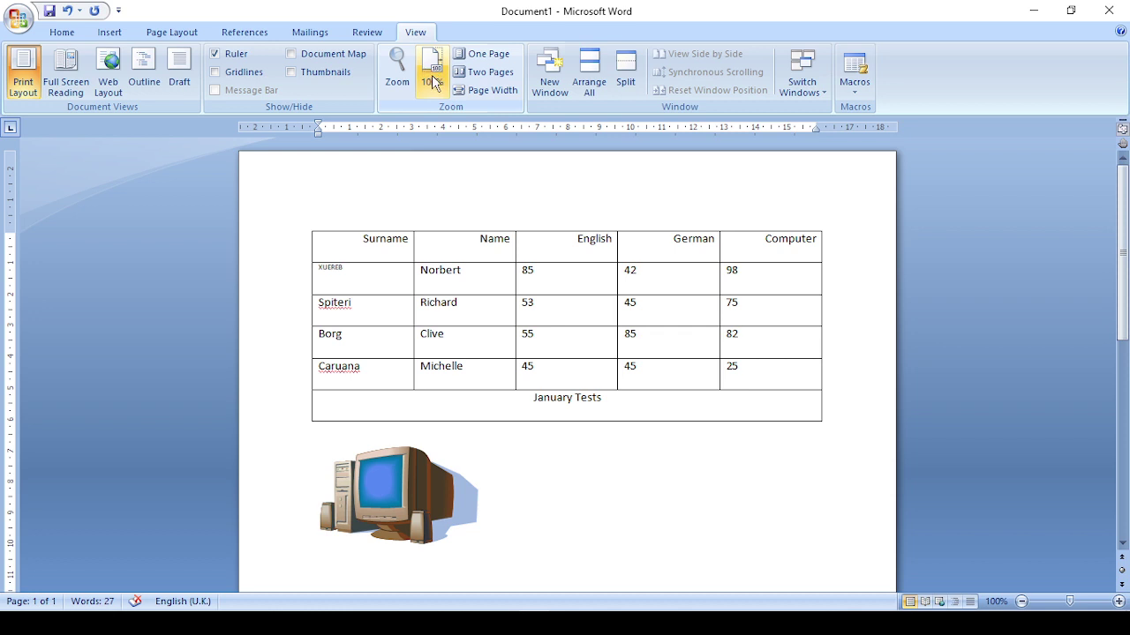
pyautogui.click(397, 70)
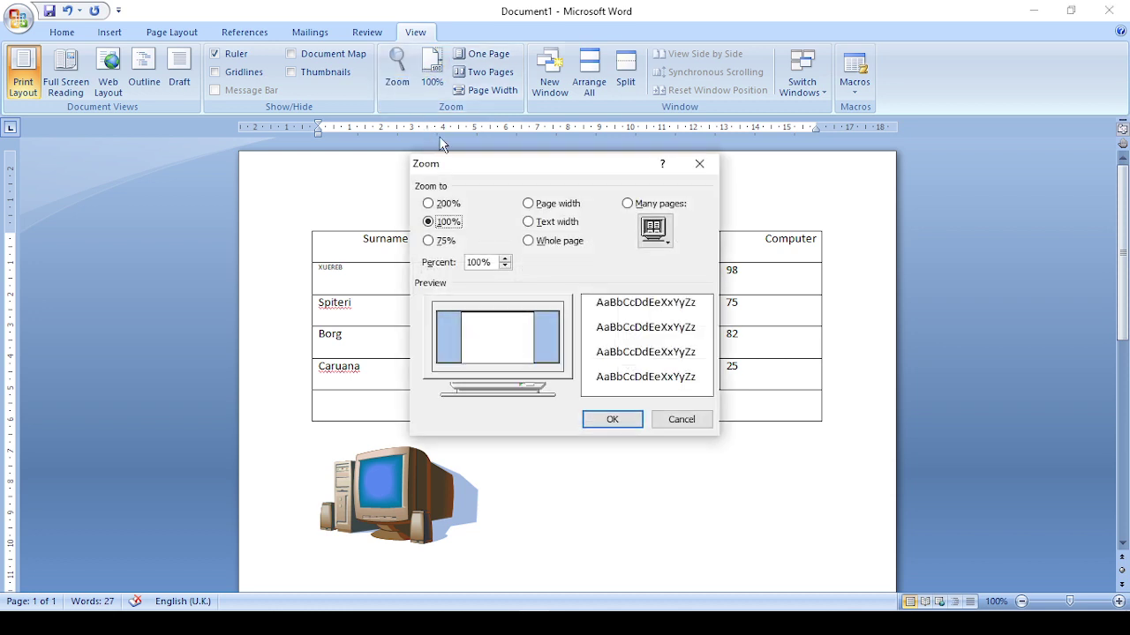
pyautogui.click(429, 241)
pyautogui.click(611, 419)
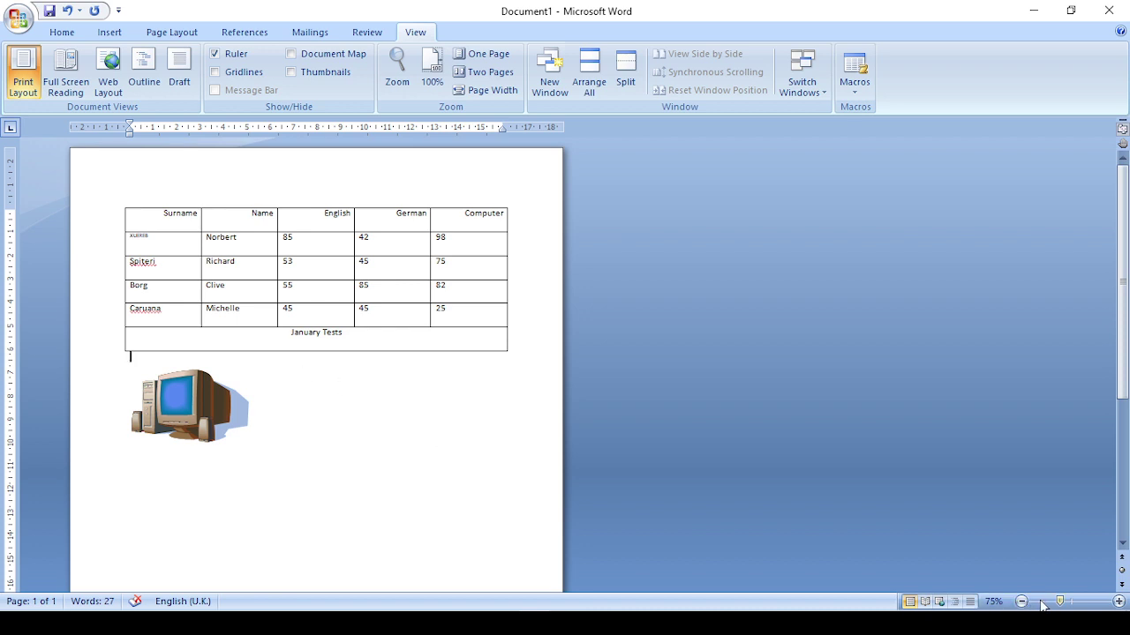
pyautogui.click(1118, 601)
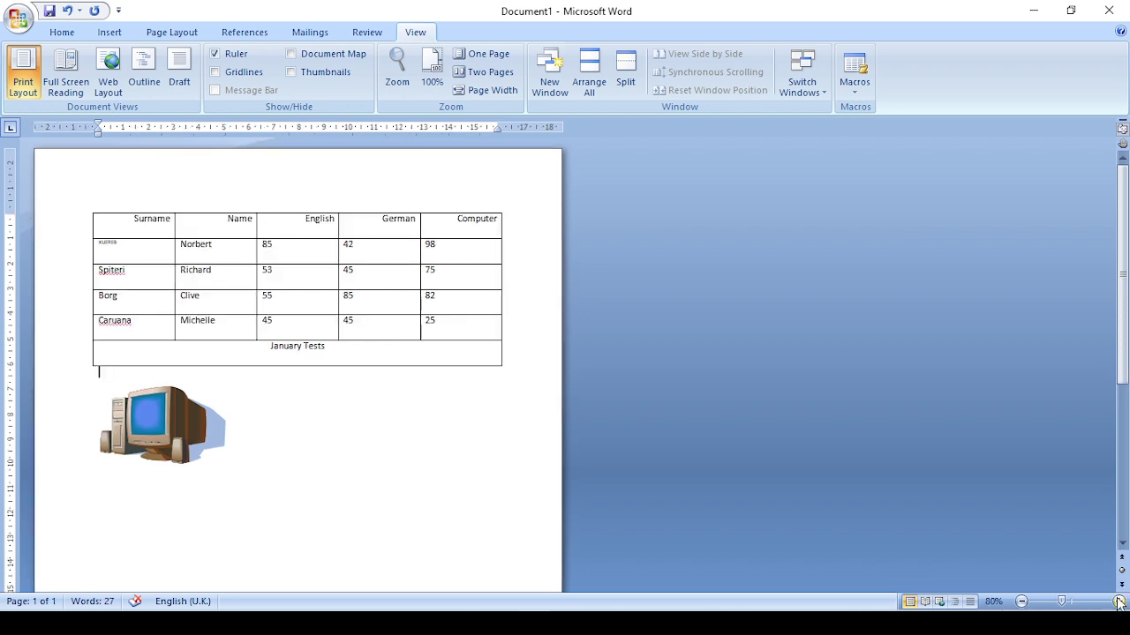
pyautogui.click(1118, 601)
pyautogui.click(1118, 601)
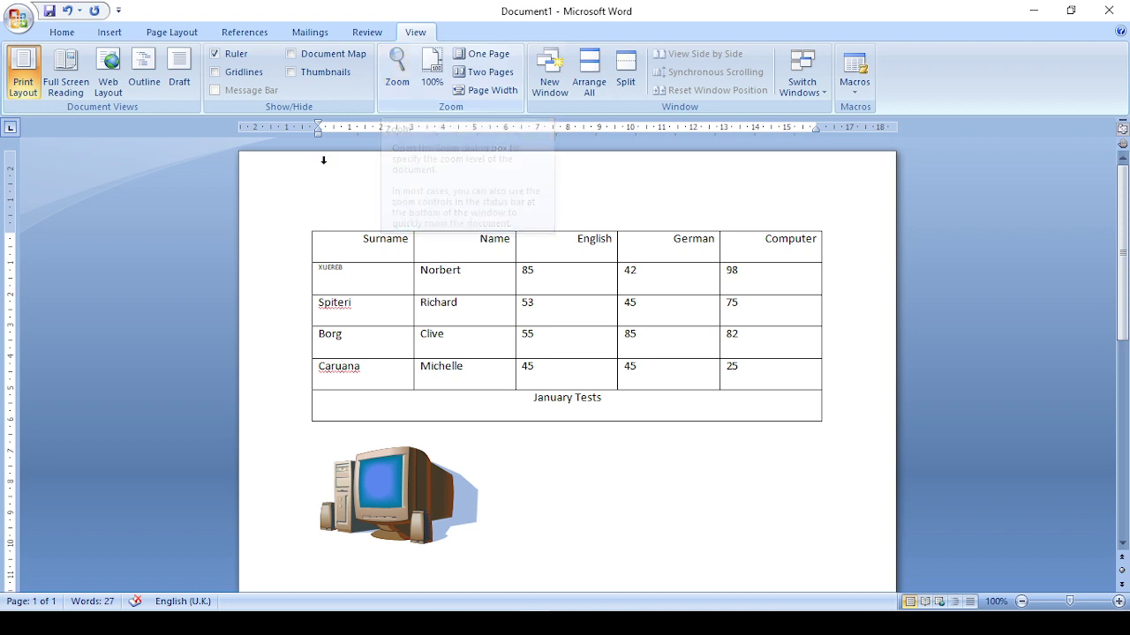
pyautogui.click(67, 34)
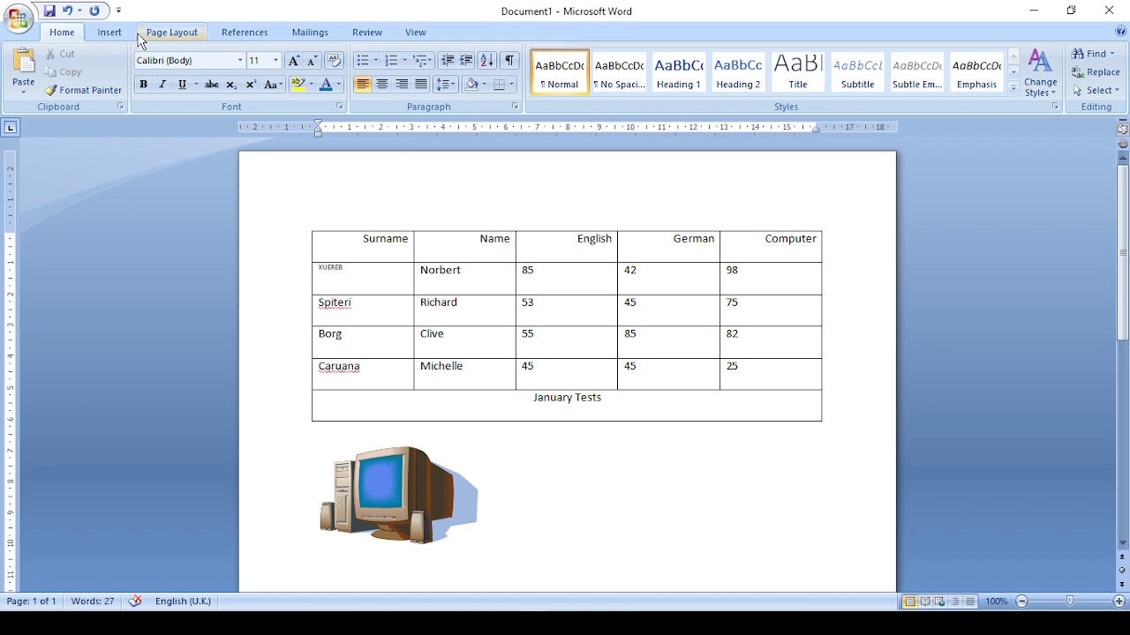
# Raise the top margin three spinner steps above 2.54 cm in Custom Margins.
pyautogui.click(141, 36)
pyautogui.click(139, 82)
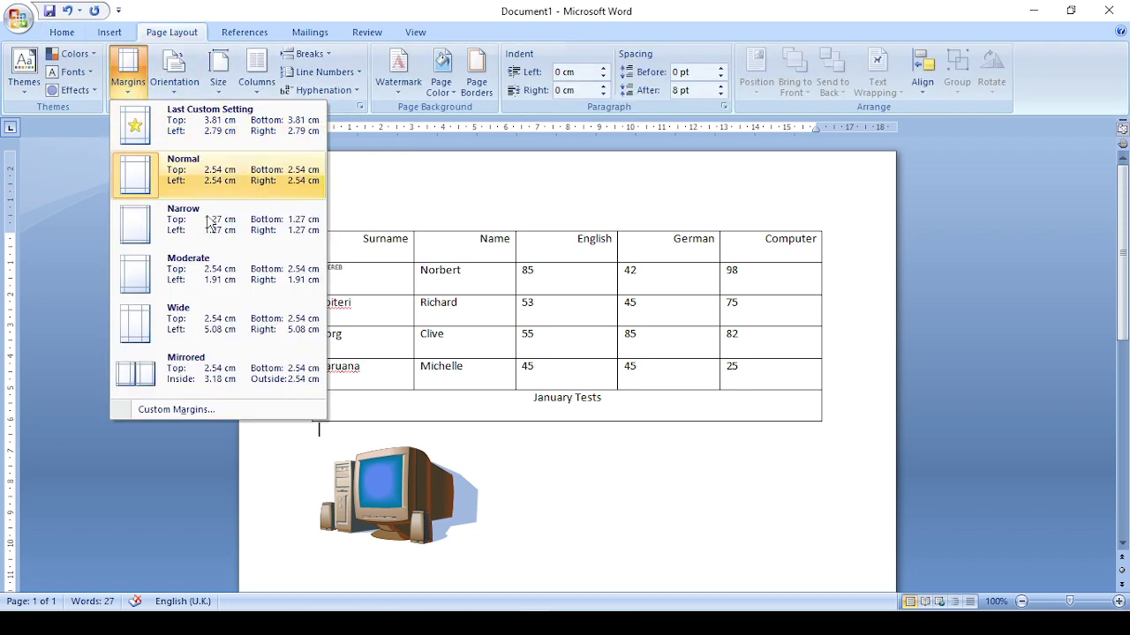
pyautogui.click(194, 407)
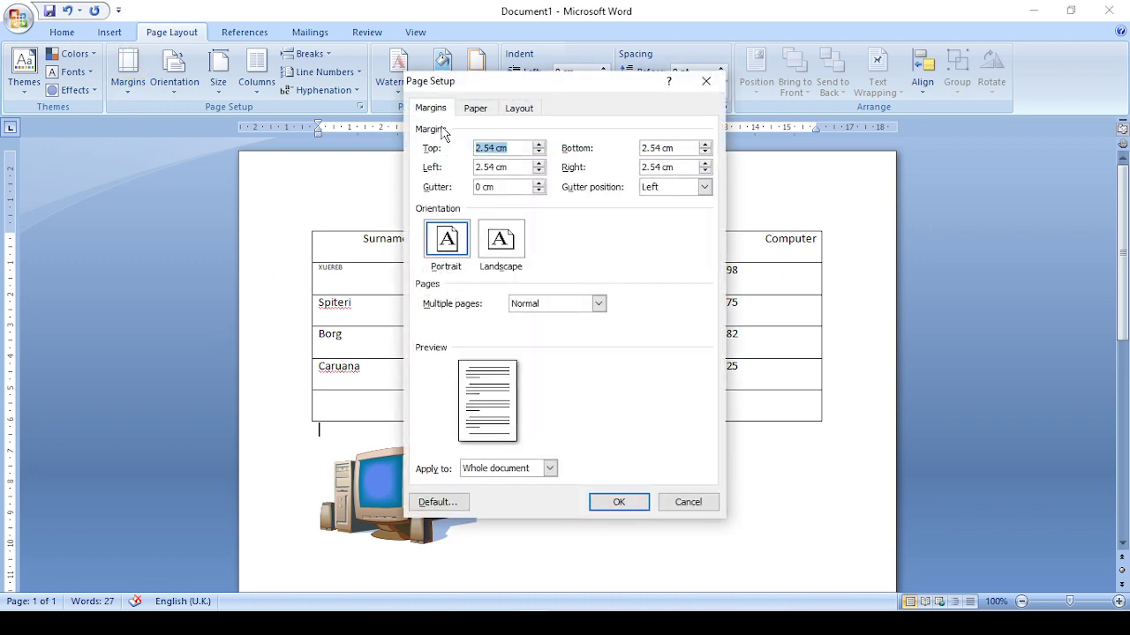
pyautogui.click(539, 143)
pyautogui.click(539, 144)
pyautogui.click(539, 144)
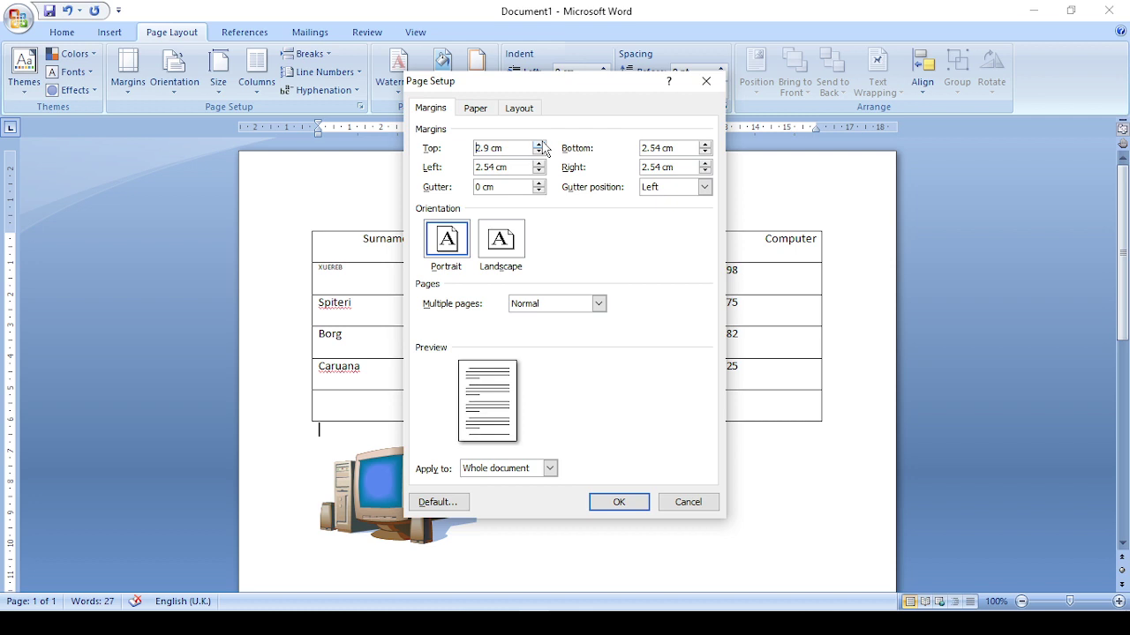
pyautogui.click(539, 144)
pyautogui.click(609, 503)
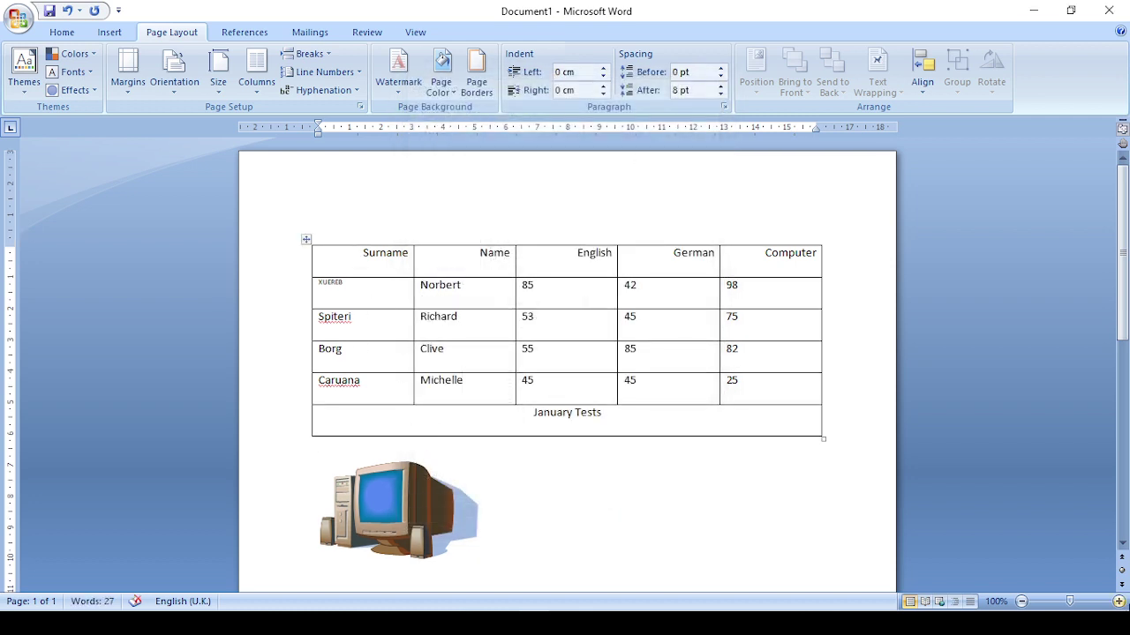
pyautogui.click(1118, 601)
pyautogui.click(1118, 601)
pyautogui.click(1118, 601)
# Zoom the document to 160% and scroll to the top to view the table under the wider margin.
pyautogui.click(1118, 601)
pyautogui.click(1119, 601)
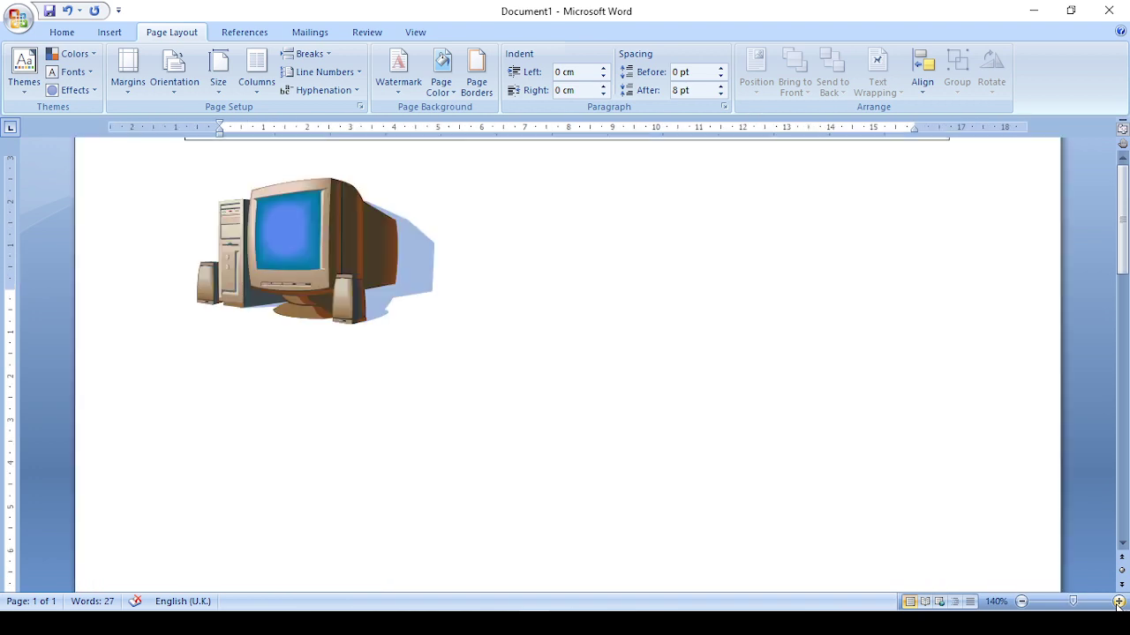
pyautogui.click(1118, 601)
pyautogui.scroll(5, 970, 538)
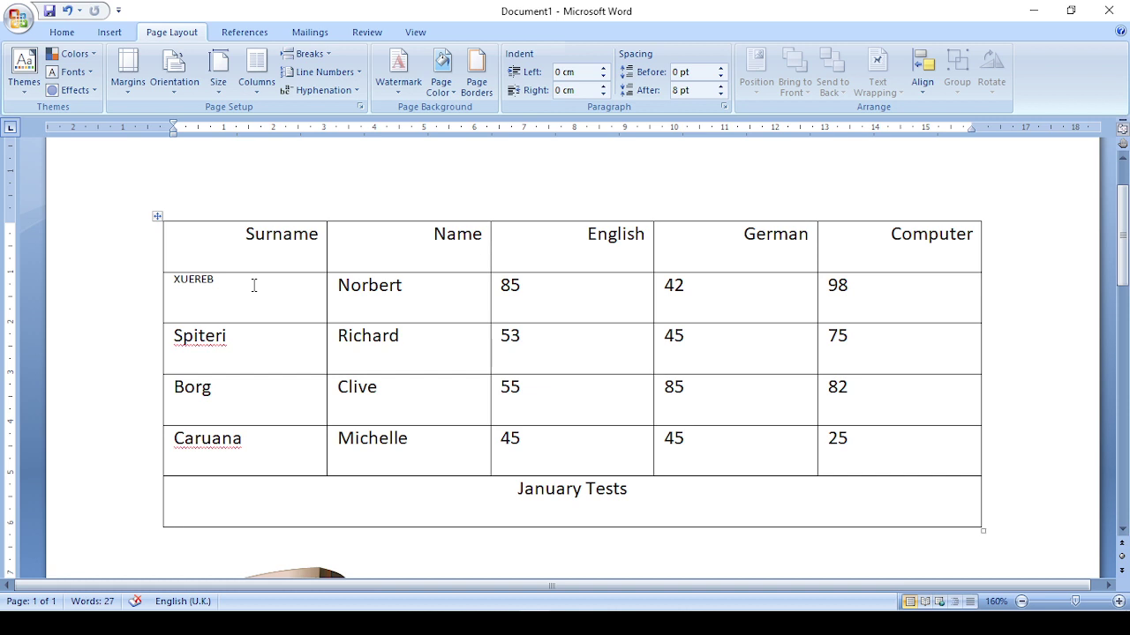
pyautogui.scroll(3, 254, 285)
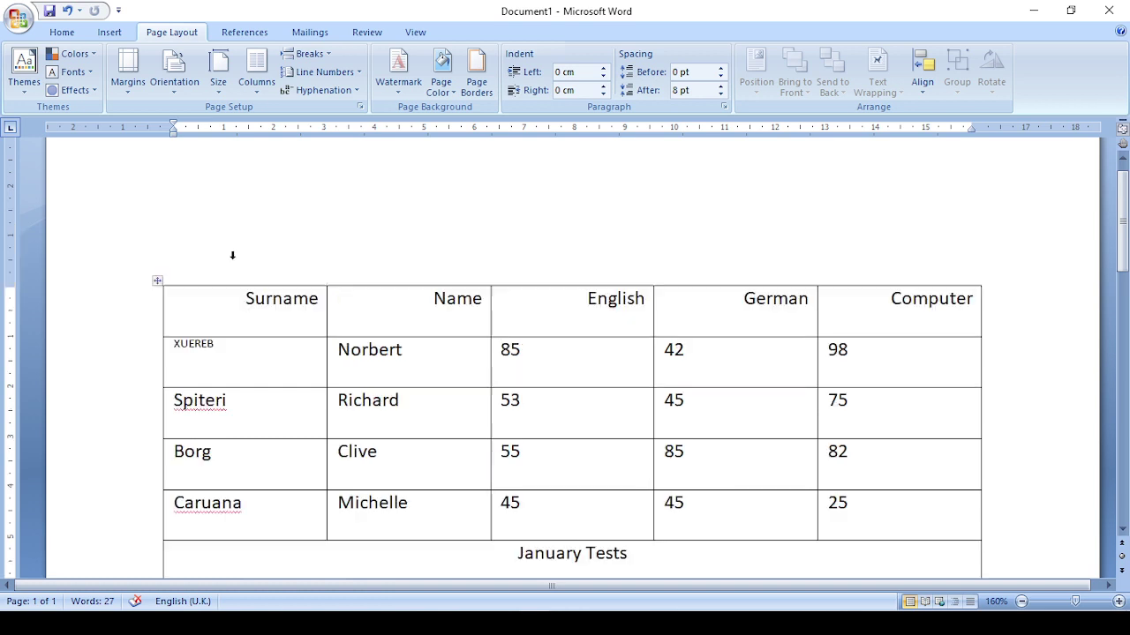